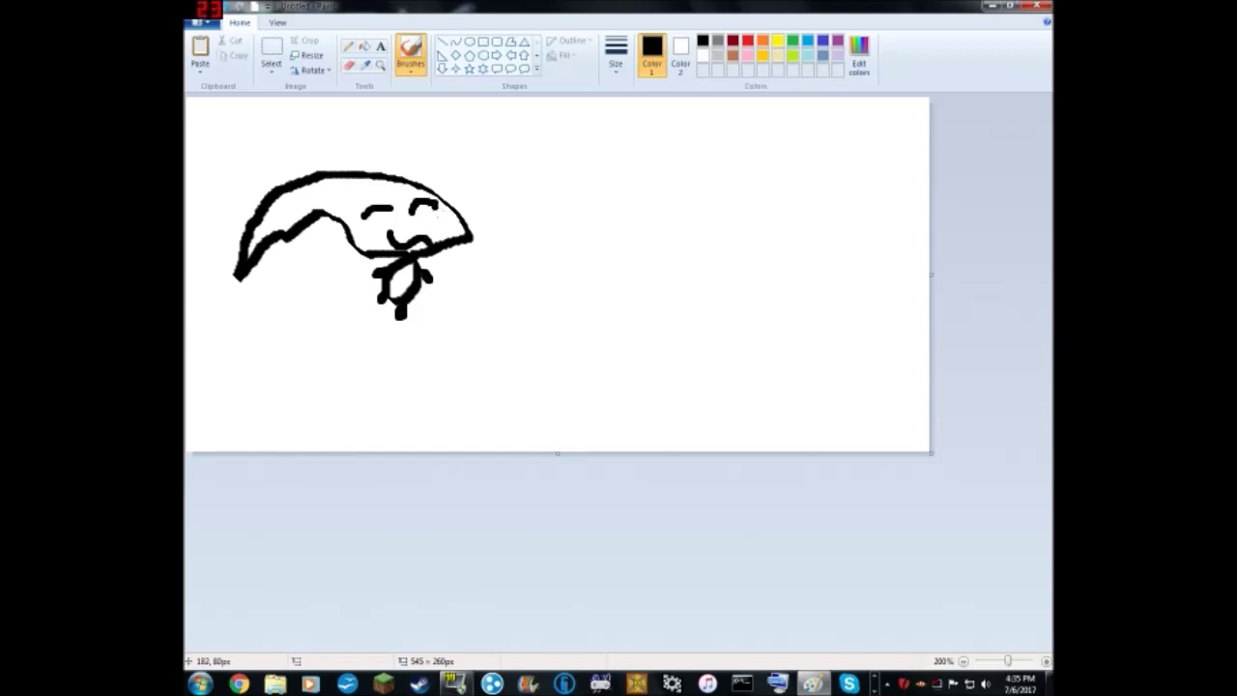
Draw cross bands on the creature's pointed tail and add a curved, banded horn on top of its head.
{"action": "mouse_move", "coordinate": [295, 225]}
{"action": "left_mouse_down"}
{"action": "mouse_move", "coordinate": [286, 198]}
{"action": "mouse_move", "coordinate": [312, 214]}
{"action": "left_mouse_up"}
{"action": "mouse_move", "coordinate": [381, 174]}
{"action": "left_mouse_down"}
{"action": "mouse_move", "coordinate": [437, 135]}
{"action": "mouse_move", "coordinate": [489, 180]}
{"action": "mouse_move", "coordinate": [427, 170]}
{"action": "left_mouse_up"}
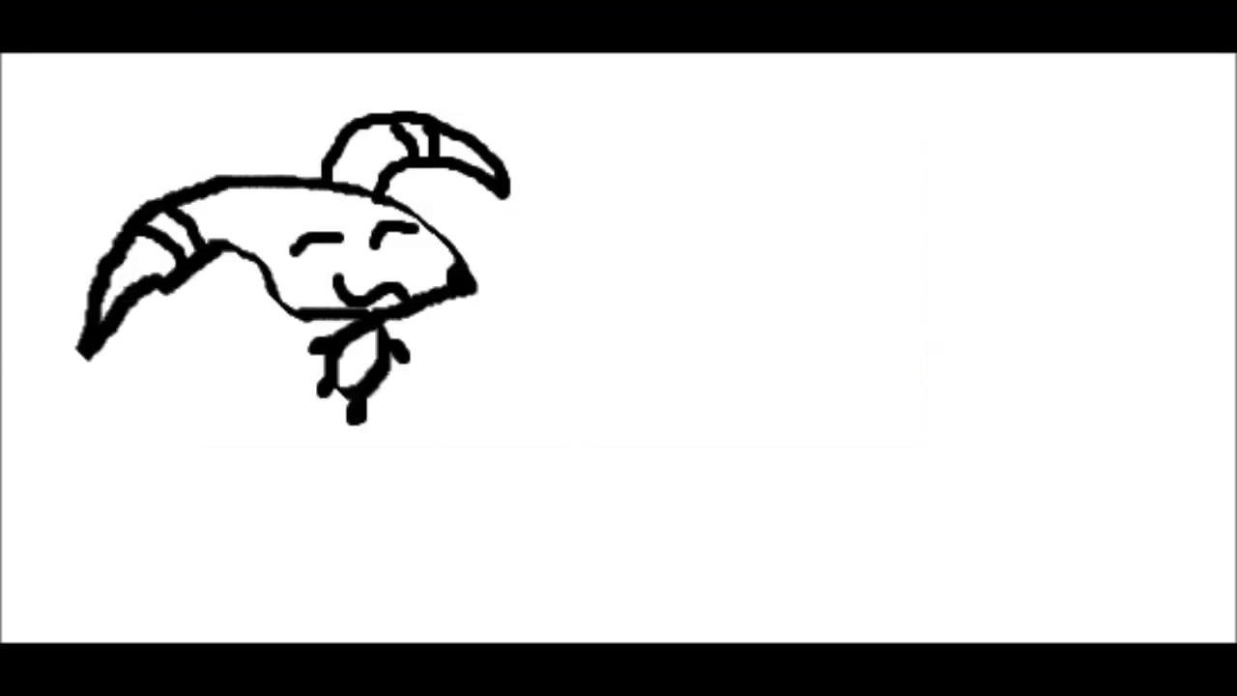
Draw a half-rounded eye outline with the rough black brush and place a horizontally flipped copy beside it as the right eye.
{"action": "mouse_move", "coordinate": [295, 223]}
{"action": "left_mouse_down"}
{"action": "mouse_move", "coordinate": [409, 268]}
{"action": "mouse_move", "coordinate": [303, 230]}
{"action": "mouse_move", "coordinate": [428, 307]}
{"action": "left_mouse_up"}
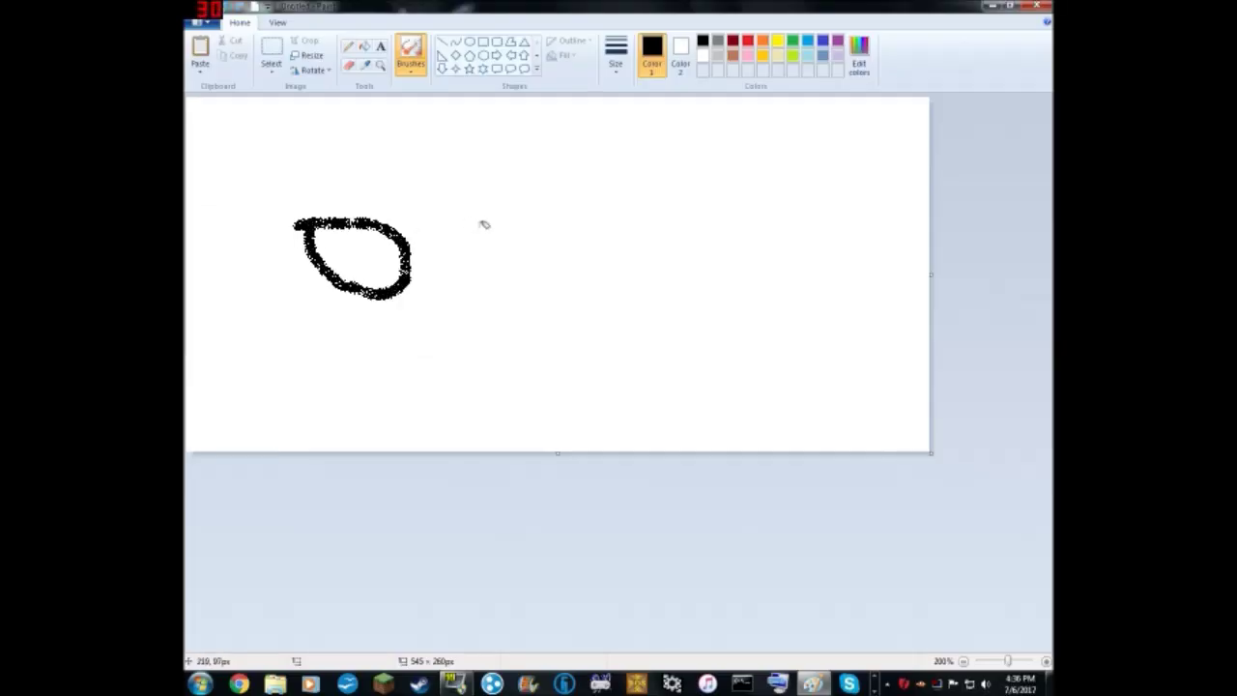
{"action": "left_click", "coordinate": [271, 56]}
{"action": "left_click_drag", "start_coordinate": [289, 215], "coordinate": [412, 299]}
{"action": "key", "text": "ctrl+c"}
{"action": "key", "text": "ctrl+v"}
{"action": "left_click", "coordinate": [311, 70]}
{"action": "left_click", "coordinate": [306, 144]}
{"action": "left_click_drag", "start_coordinate": [251, 136], "coordinate": [594, 250]}
Draw the curved left and right sides of a large face around the eyes and a small angular nose below them.
{"action": "left_click", "coordinate": [410, 54]}
{"action": "mouse_move", "coordinate": [310, 98]}
{"action": "left_mouse_down"}
{"action": "mouse_move", "coordinate": [273, 145]}
{"action": "mouse_move", "coordinate": [311, 449]}
{"action": "left_mouse_up"}
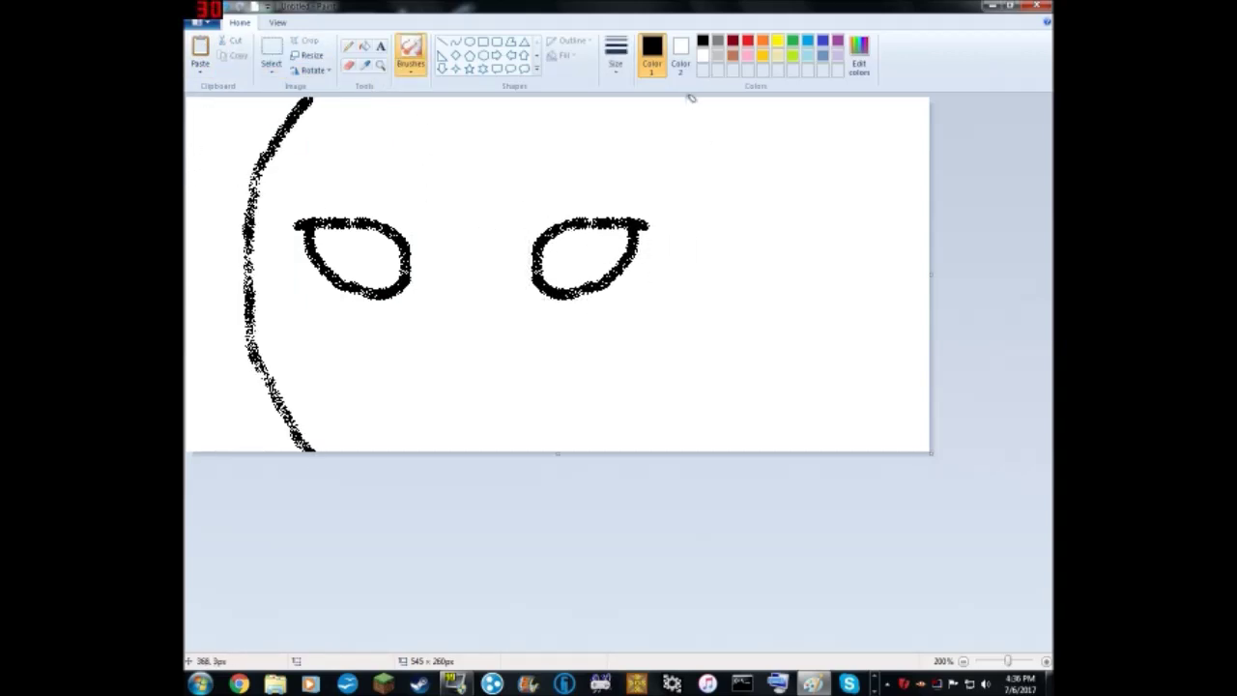
{"action": "left_click_drag", "start_coordinate": [682, 100], "coordinate": [762, 444]}
{"action": "left_click_drag", "start_coordinate": [470, 310], "coordinate": [487, 342]}
Draw a curved iris line across the inner lower corner of the left eye.
{"action": "left_click_drag", "start_coordinate": [399, 259], "coordinate": [372, 290]}
{"action": "left_click_drag", "start_coordinate": [544, 254], "coordinate": [570, 288]}
{"action": "key", "text": "ctrl+z"}
{"action": "key", "text": "ctrl+z"}
Replace the right eye with a horizontally flipped copy of the left eye and its iris line.
{"action": "left_click", "coordinate": [270, 53]}
{"action": "left_click_drag", "start_coordinate": [293, 213], "coordinate": [415, 300]}
{"action": "right_click", "coordinate": [378, 259]}
{"action": "left_click", "coordinate": [406, 287]}
{"action": "left_click", "coordinate": [200, 49]}
{"action": "left_click", "coordinate": [298, 73]}
{"action": "left_click", "coordinate": [319, 149]}
{"action": "left_click_drag", "start_coordinate": [263, 146], "coordinate": [603, 263]}
{"action": "left_click", "coordinate": [483, 210]}
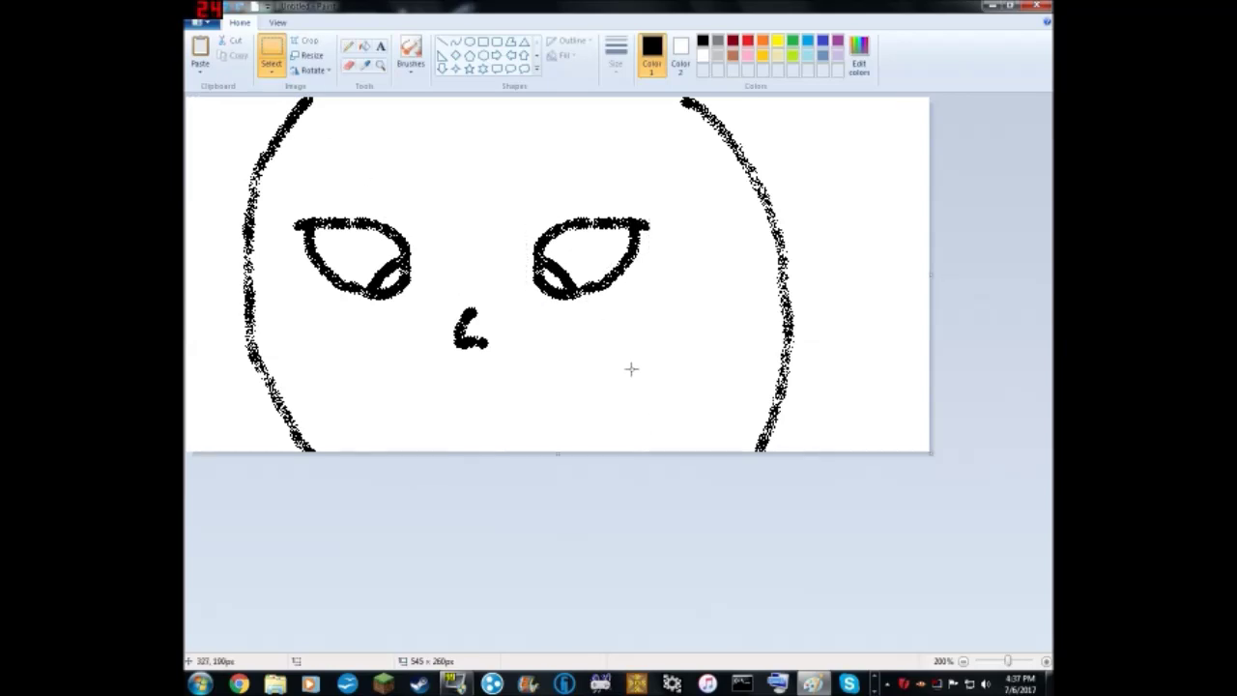
Draw a small upturned mouth below the nose.
{"action": "left_click", "coordinate": [410, 53]}
{"action": "left_click_drag", "start_coordinate": [415, 356], "coordinate": [525, 342]}
{"action": "key", "text": "ctrl+z"}
{"action": "left_click_drag", "start_coordinate": [437, 389], "coordinate": [471, 390]}
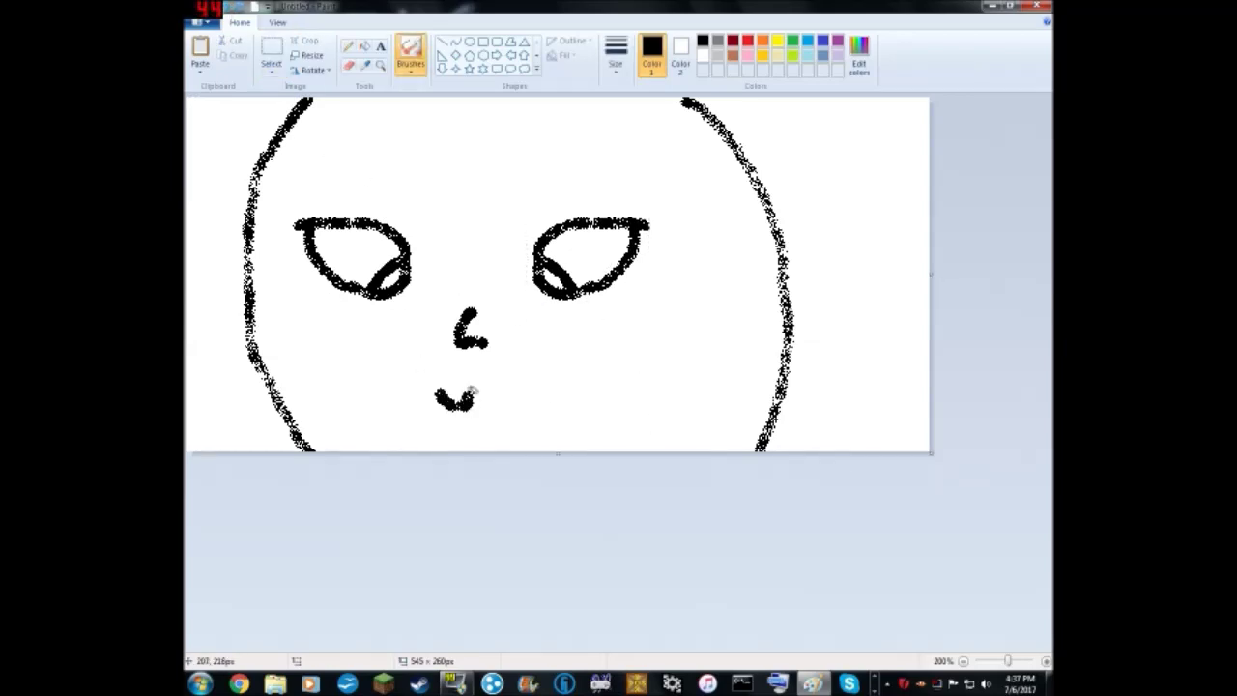
Shade a thick band of black hair down the left side of the head and a fringe across the forehead.
{"action": "mouse_move", "coordinate": [372, 98]}
{"action": "left_mouse_down"}
{"action": "mouse_move", "coordinate": [295, 187]}
{"action": "mouse_move", "coordinate": [223, 219]}
{"action": "mouse_move", "coordinate": [365, 98]}
{"action": "mouse_move", "coordinate": [250, 247]}
{"action": "mouse_move", "coordinate": [221, 261]}
{"action": "left_mouse_up"}
{"action": "mouse_move", "coordinate": [281, 157]}
{"action": "left_mouse_down"}
{"action": "mouse_move", "coordinate": [328, 105]}
{"action": "mouse_move", "coordinate": [261, 217]}
{"action": "mouse_move", "coordinate": [242, 227]}
{"action": "left_mouse_up"}
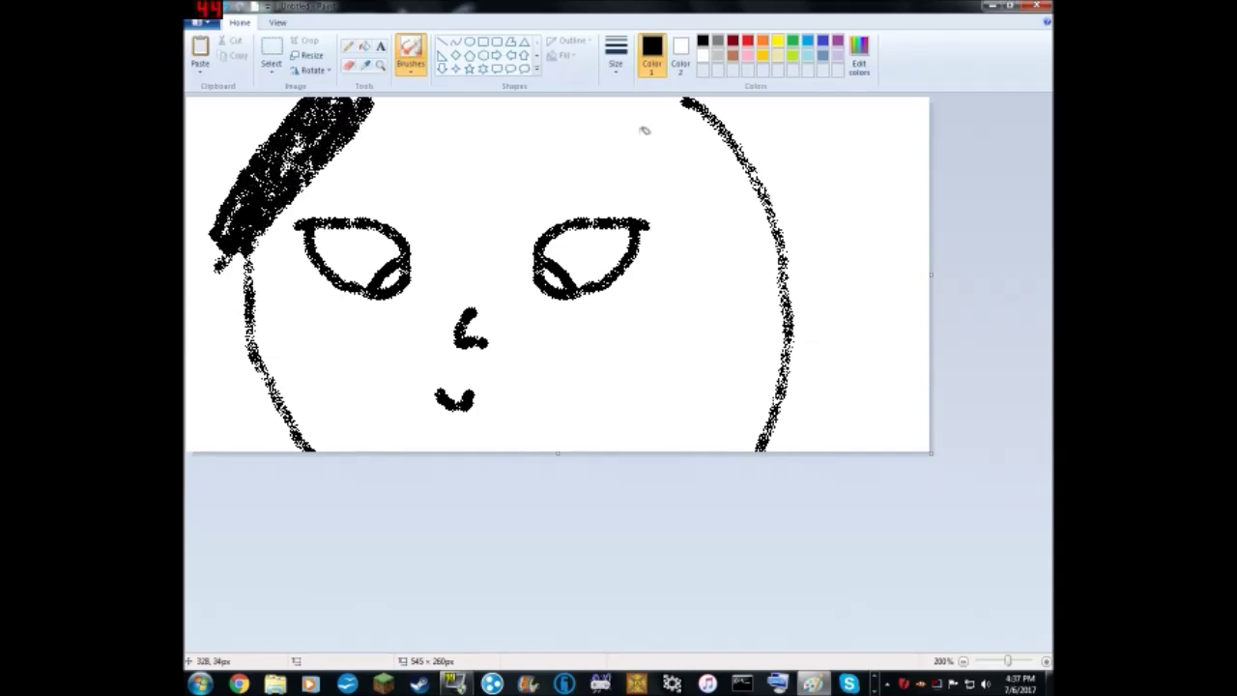
{"action": "mouse_move", "coordinate": [382, 111]}
{"action": "left_mouse_down"}
{"action": "mouse_move", "coordinate": [688, 94]}
{"action": "mouse_move", "coordinate": [377, 109]}
{"action": "left_mouse_up"}
{"action": "left_click_drag", "start_coordinate": [626, 114], "coordinate": [425, 108]}
{"action": "mouse_move", "coordinate": [694, 93]}
{"action": "left_mouse_down"}
{"action": "mouse_move", "coordinate": [751, 140]}
{"action": "mouse_move", "coordinate": [808, 249]}
{"action": "mouse_move", "coordinate": [676, 121]}
{"action": "left_mouse_up"}
{"action": "key", "text": "ctrl+z"}
Copy the left section of hair, flip it horizontally and place it on the right side of the head.
{"action": "left_click", "coordinate": [272, 53]}
{"action": "left_click_drag", "start_coordinate": [365, 100], "coordinate": [200, 274]}
{"action": "right_click", "coordinate": [303, 188]}
{"action": "left_click", "coordinate": [324, 209]}
{"action": "left_click", "coordinate": [198, 53]}
{"action": "left_click", "coordinate": [310, 69]}
{"action": "left_click", "coordinate": [333, 177]}
{"action": "left_click_drag", "start_coordinate": [263, 150], "coordinate": [679, 157]}
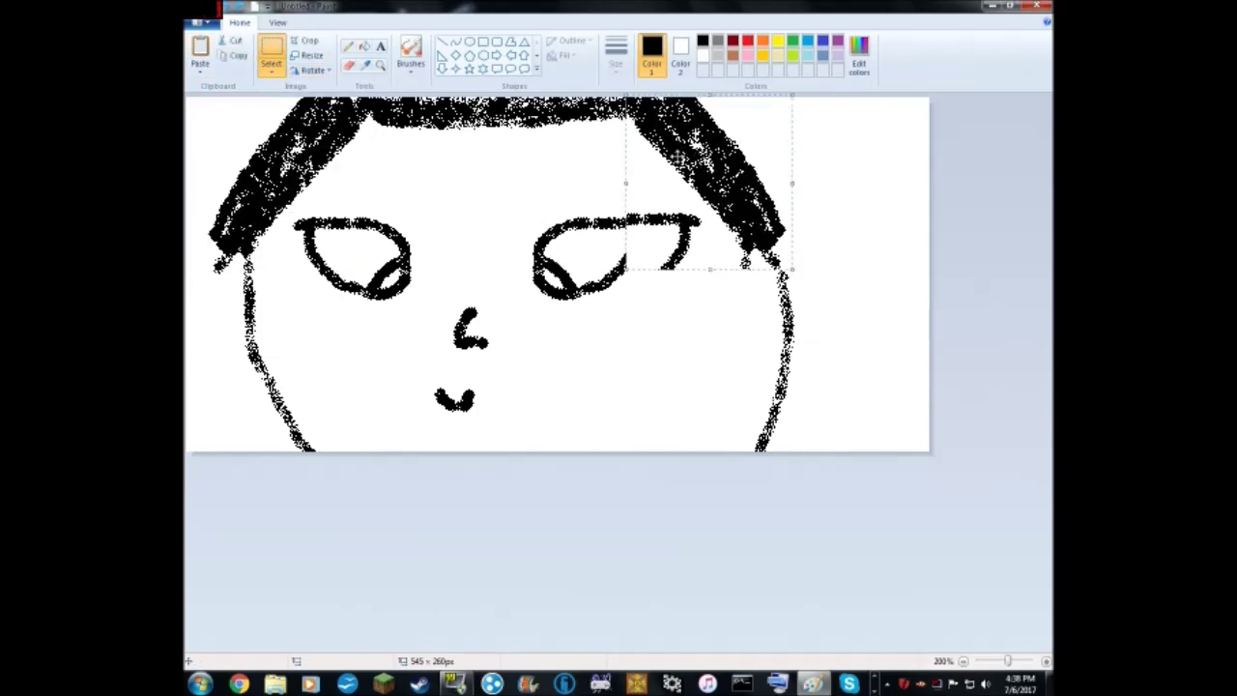
Erase the stray eye fragments that were pasted beside the right eye with the hair.
{"action": "left_click", "coordinate": [348, 65]}
{"action": "left_click", "coordinate": [616, 53]}
{"action": "left_click", "coordinate": [646, 179]}
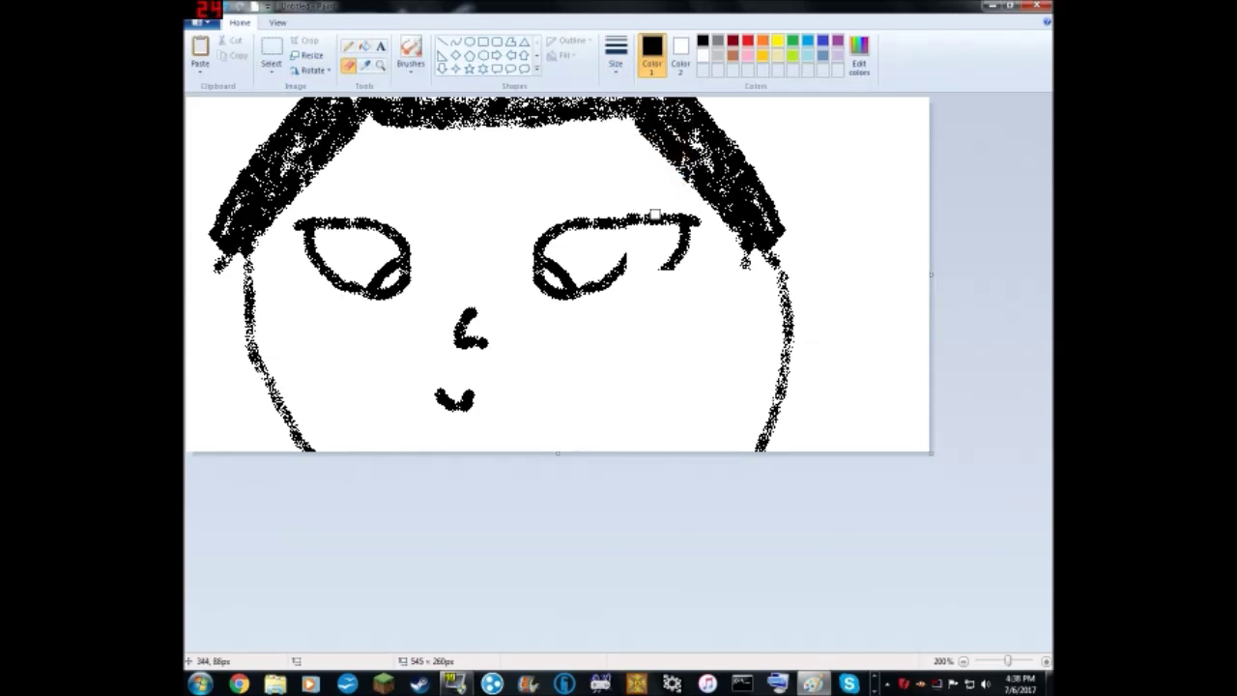
{"action": "mouse_move", "coordinate": [672, 272]}
{"action": "left_mouse_down"}
{"action": "mouse_move", "coordinate": [695, 223]}
{"action": "mouse_move", "coordinate": [634, 215]}
{"action": "mouse_move", "coordinate": [669, 230]}
{"action": "left_mouse_up"}
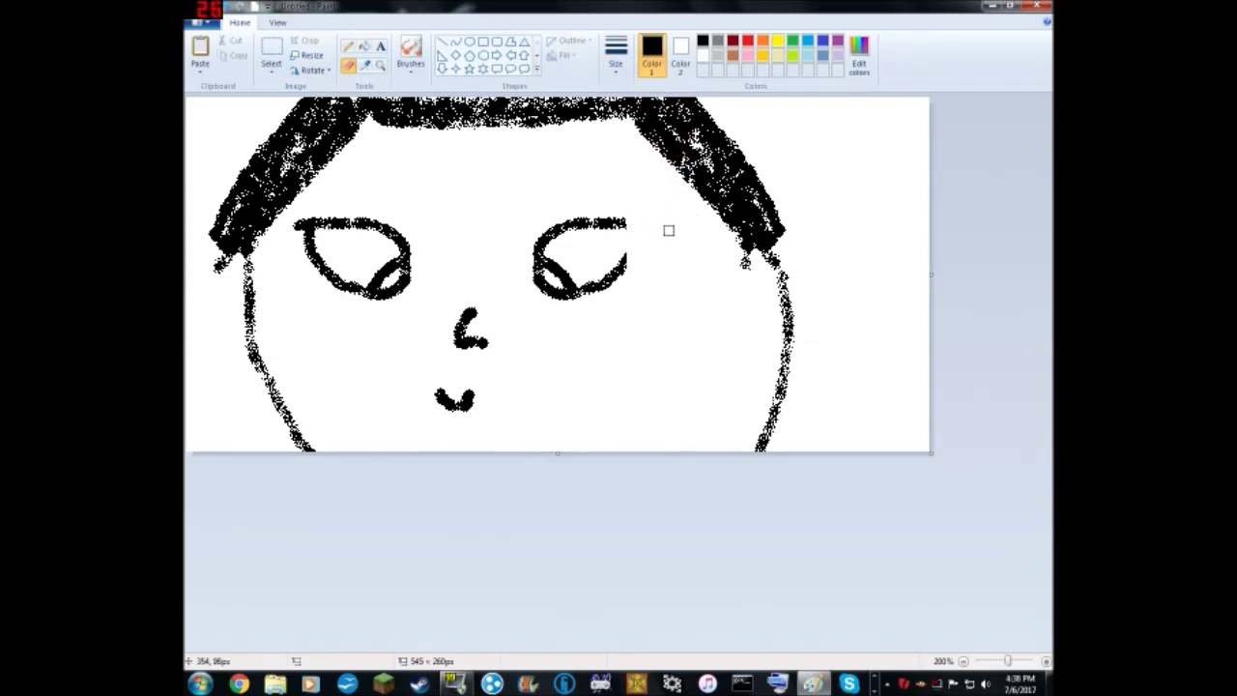
Replace the damaged right eye with a mirrored copy of the left eye.
{"action": "left_click", "coordinate": [272, 48]}
{"action": "left_click_drag", "start_coordinate": [291, 209], "coordinate": [416, 292]}
{"action": "right_click", "coordinate": [365, 247]}
{"action": "left_click", "coordinate": [391, 272]}
{"action": "key", "text": "ctrl+v"}
{"action": "left_click_drag", "start_coordinate": [287, 148], "coordinate": [590, 247]}
{"action": "left_click", "coordinate": [413, 534]}
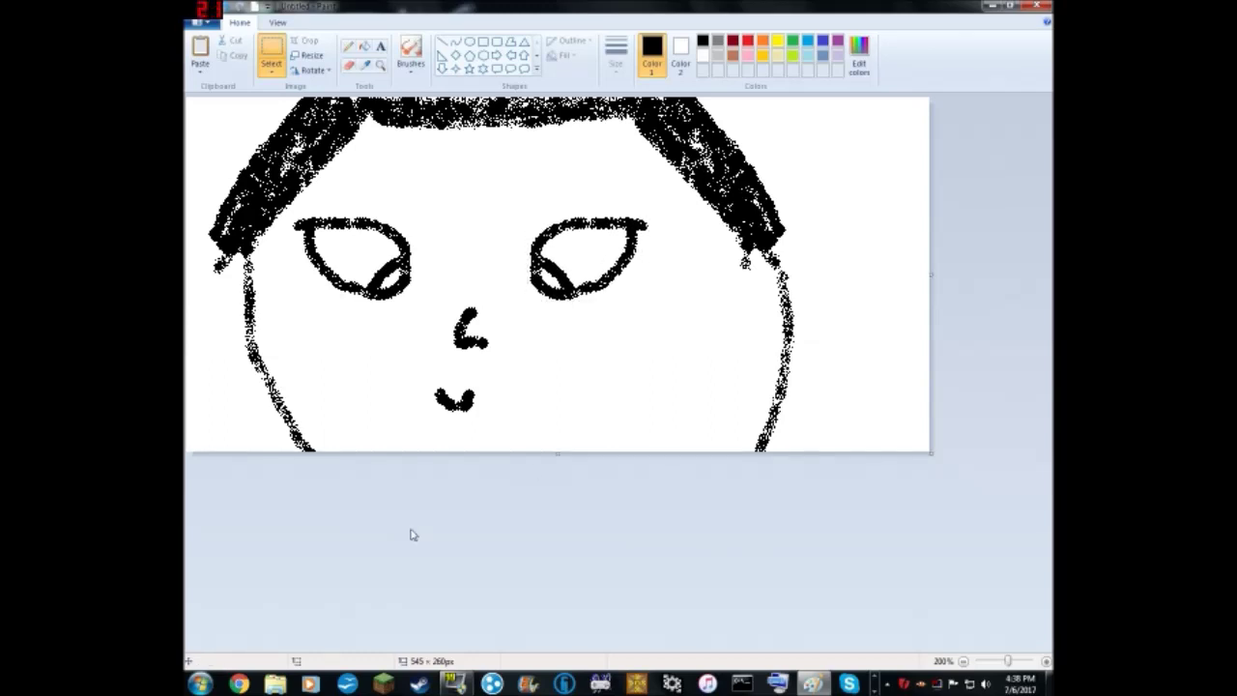
Draw short curved ear lines joining the hair ends to the face outline on both sides.
{"action": "left_click", "coordinate": [410, 50]}
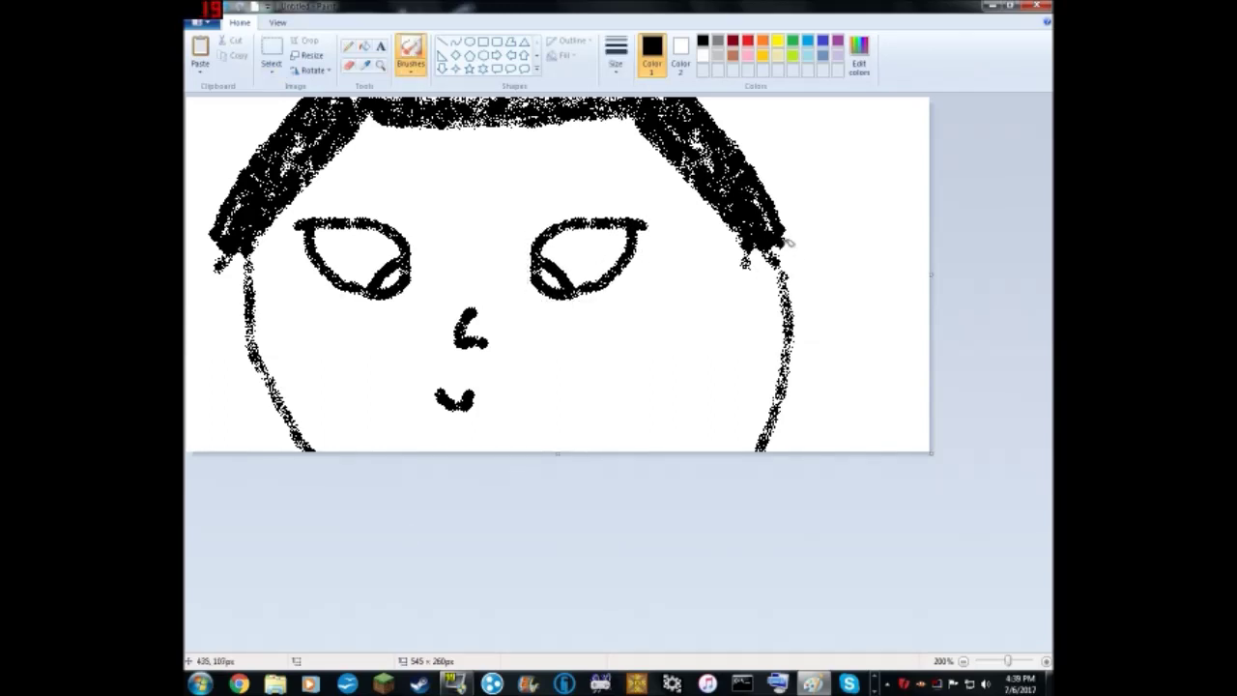
{"action": "left_click_drag", "start_coordinate": [788, 242], "coordinate": [798, 338]}
{"action": "left_click_drag", "start_coordinate": [787, 267], "coordinate": [798, 326]}
{"action": "key", "text": "ctrl+z"}
{"action": "key", "text": "ctrl+z"}
{"action": "left_click_drag", "start_coordinate": [791, 226], "coordinate": [795, 296]}
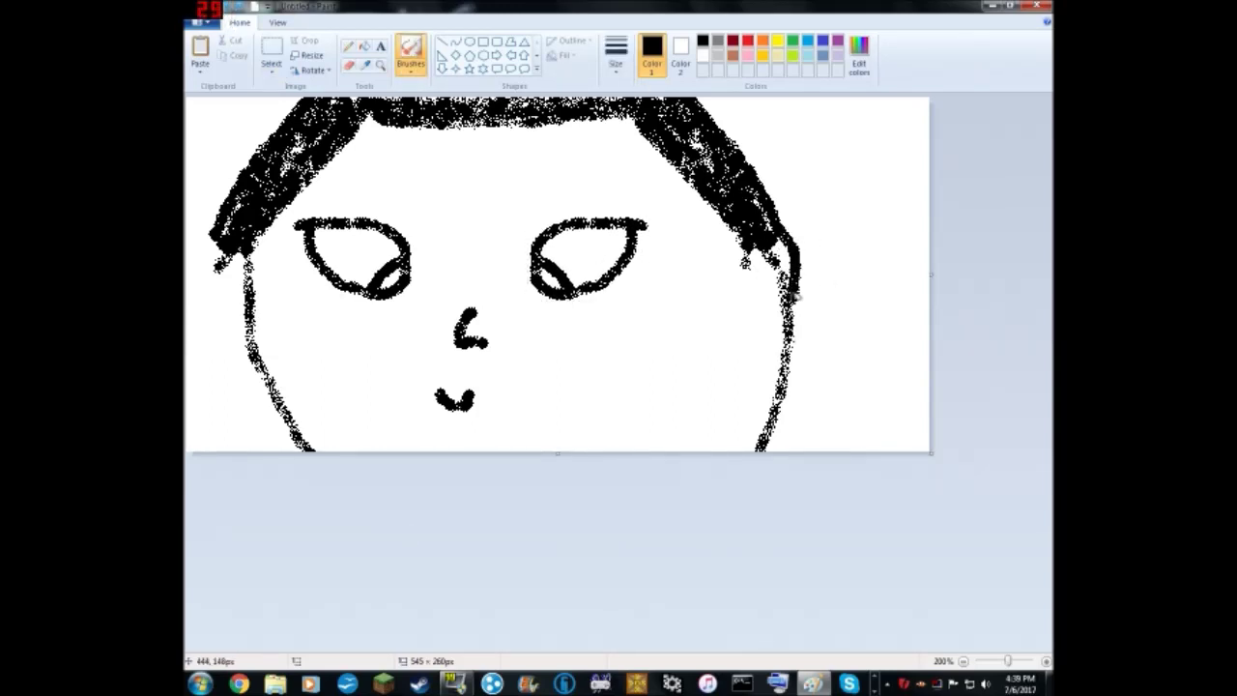
{"action": "left_click_drag", "start_coordinate": [233, 250], "coordinate": [249, 288]}
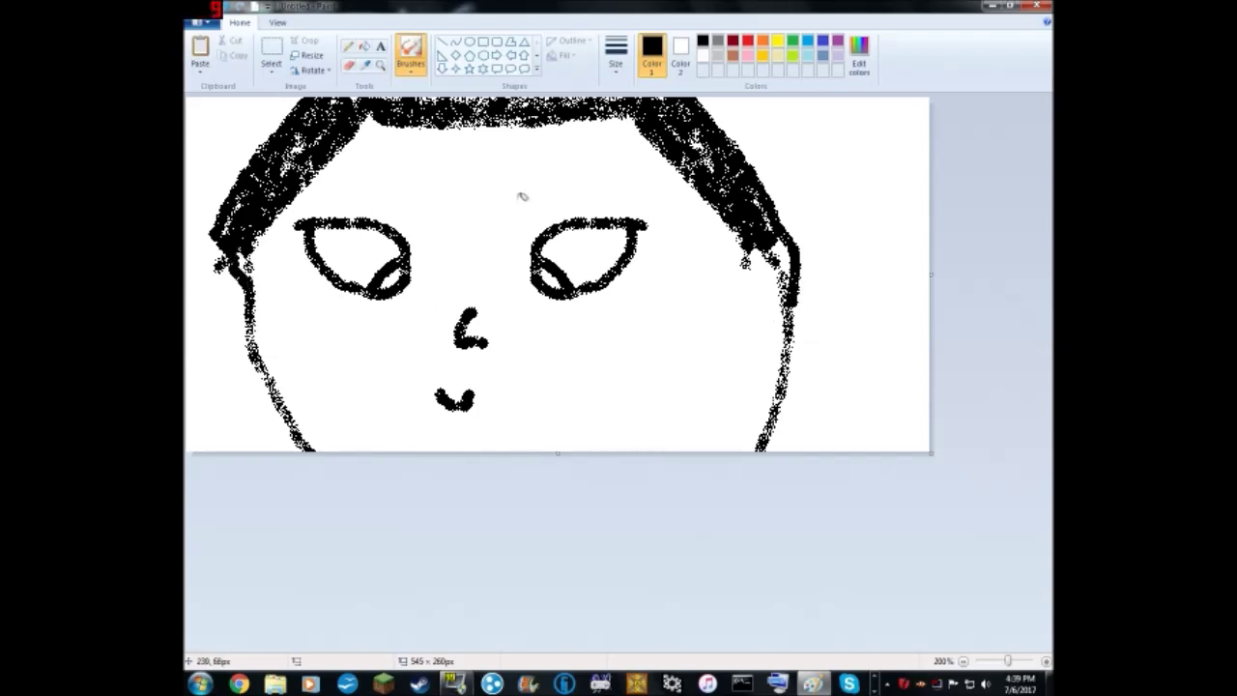
{"action": "left_click_drag", "start_coordinate": [521, 198], "coordinate": [644, 205]}
{"action": "mouse_move", "coordinate": [410, 207]}
{"action": "left_mouse_down"}
{"action": "mouse_move", "coordinate": [328, 166]}
{"action": "mouse_move", "coordinate": [301, 199]}
{"action": "mouse_move", "coordinate": [433, 212]}
{"action": "left_mouse_up"}
{"action": "key", "text": "ctrl+z"}
{"action": "key", "text": "ctrl+z"}
Draw a slanted eyebrow stroke above the inner part of the right eye.
{"action": "left_click_drag", "start_coordinate": [568, 186], "coordinate": [510, 207]}
{"action": "key", "text": "alt+f"}
{"action": "key", "text": "Escape"}
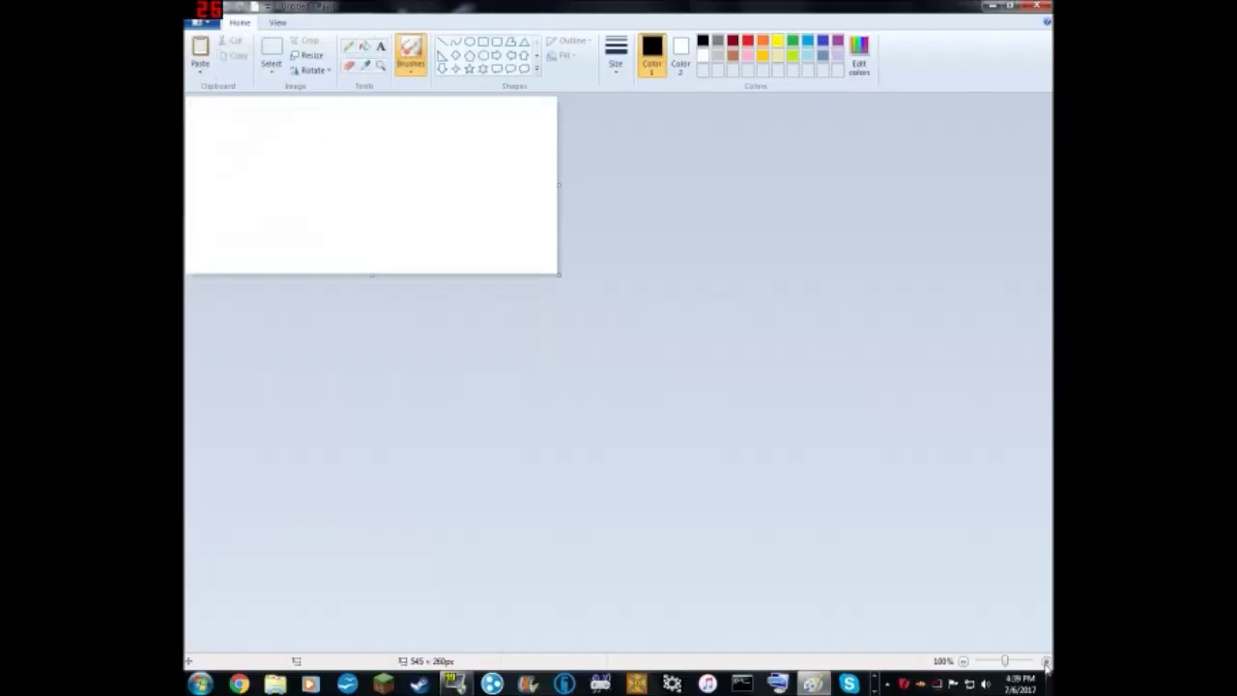
Fill the blank canvas with turquoise blue as a sky background.
{"action": "key", "text": "ctrl+Page_Up"}
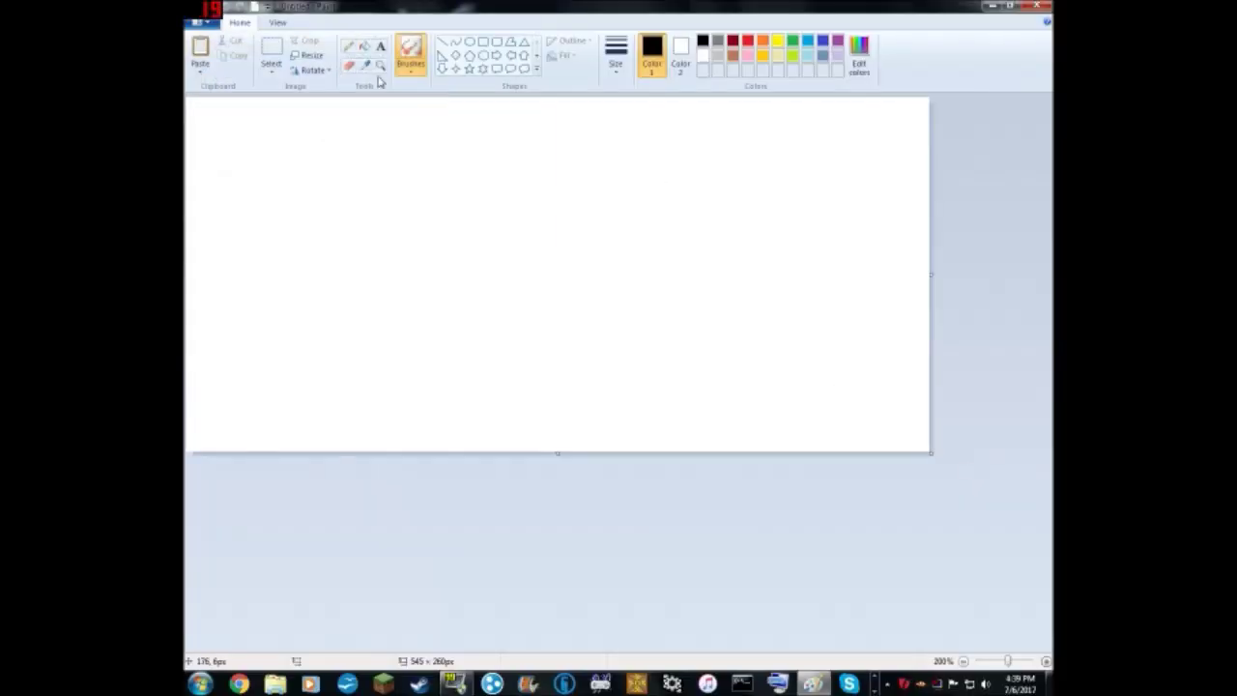
{"action": "left_click", "coordinate": [360, 50]}
{"action": "left_click", "coordinate": [808, 41]}
{"action": "left_click", "coordinate": [210, 119]}
{"action": "left_click", "coordinate": [703, 40]}
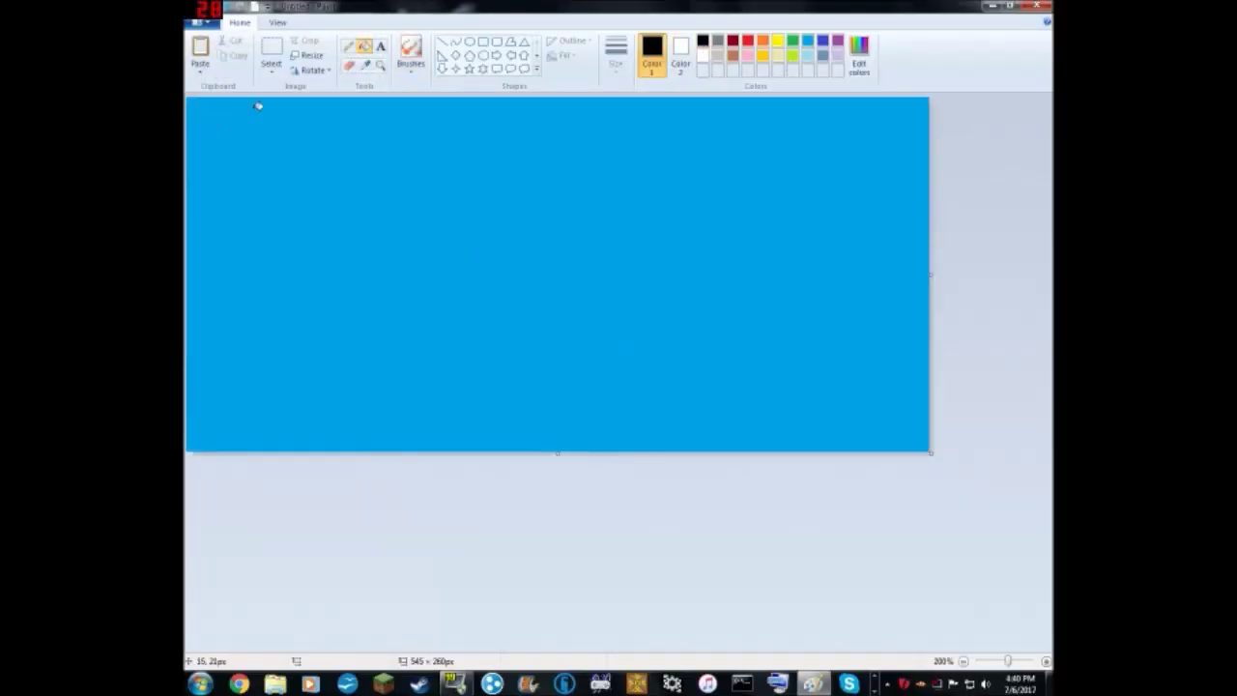
Scribble eight white clouds of different sizes across the upper and right parts of the blue sky.
{"action": "left_click", "coordinate": [703, 55]}
{"action": "mouse_move", "coordinate": [237, 148]}
{"action": "left_mouse_down"}
{"action": "mouse_move", "coordinate": [304, 169]}
{"action": "mouse_move", "coordinate": [280, 188]}
{"action": "left_mouse_up"}
{"action": "mouse_move", "coordinate": [405, 145]}
{"action": "left_mouse_down"}
{"action": "mouse_move", "coordinate": [450, 155]}
{"action": "mouse_move", "coordinate": [425, 145]}
{"action": "left_mouse_up"}
{"action": "mouse_move", "coordinate": [590, 290]}
{"action": "left_mouse_down"}
{"action": "mouse_move", "coordinate": [604, 319]}
{"action": "mouse_move", "coordinate": [638, 309]}
{"action": "left_mouse_up"}
{"action": "mouse_move", "coordinate": [536, 116]}
{"action": "left_mouse_down"}
{"action": "mouse_move", "coordinate": [551, 160]}
{"action": "mouse_move", "coordinate": [580, 144]}
{"action": "left_mouse_up"}
{"action": "mouse_move", "coordinate": [628, 304]}
{"action": "left_mouse_down"}
{"action": "mouse_move", "coordinate": [638, 319]}
{"action": "mouse_move", "coordinate": [619, 328]}
{"action": "left_mouse_up"}
{"action": "mouse_move", "coordinate": [744, 140]}
{"action": "left_mouse_down"}
{"action": "mouse_move", "coordinate": [764, 152]}
{"action": "mouse_move", "coordinate": [752, 150]}
{"action": "left_mouse_up"}
{"action": "mouse_move", "coordinate": [730, 310]}
{"action": "left_mouse_down"}
{"action": "mouse_move", "coordinate": [734, 324]}
{"action": "mouse_move", "coordinate": [751, 318]}
{"action": "left_mouse_up"}
{"action": "left_click_drag", "start_coordinate": [826, 367], "coordinate": [828, 391]}
{"action": "left_click_drag", "start_coordinate": [721, 361], "coordinate": [722, 385]}
Draw a large round head outline in black in the lower left of the sky.
{"action": "left_click", "coordinate": [702, 40]}
{"action": "left_click_drag", "start_coordinate": [224, 243], "coordinate": [336, 425]}
{"action": "key", "text": "ctrl+z"}
{"action": "key", "text": "ctrl+z"}
{"action": "mouse_move", "coordinate": [377, 228]}
{"action": "left_mouse_down"}
{"action": "mouse_move", "coordinate": [441, 361]}
{"action": "mouse_move", "coordinate": [375, 224]}
{"action": "left_mouse_up"}
Draw a small flat eye inside the head and place a horizontally flipped copy as the right eye.
{"action": "left_click_drag", "start_coordinate": [276, 290], "coordinate": [310, 308]}
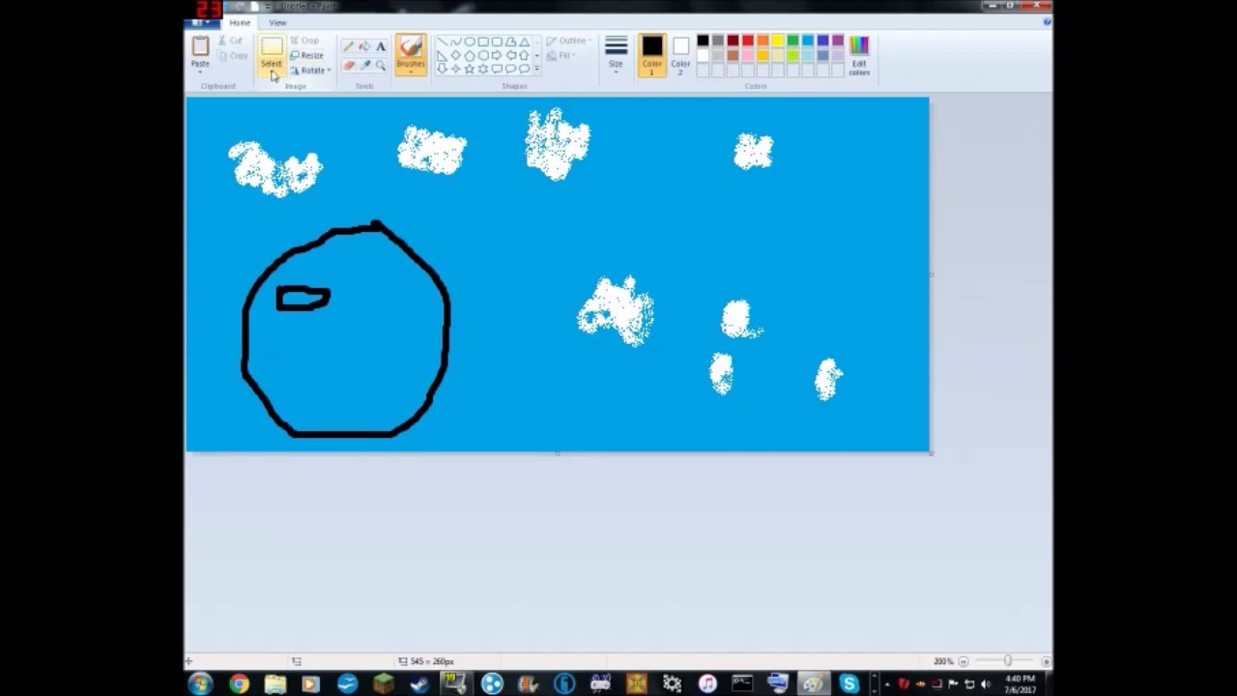
{"action": "left_click", "coordinate": [271, 53]}
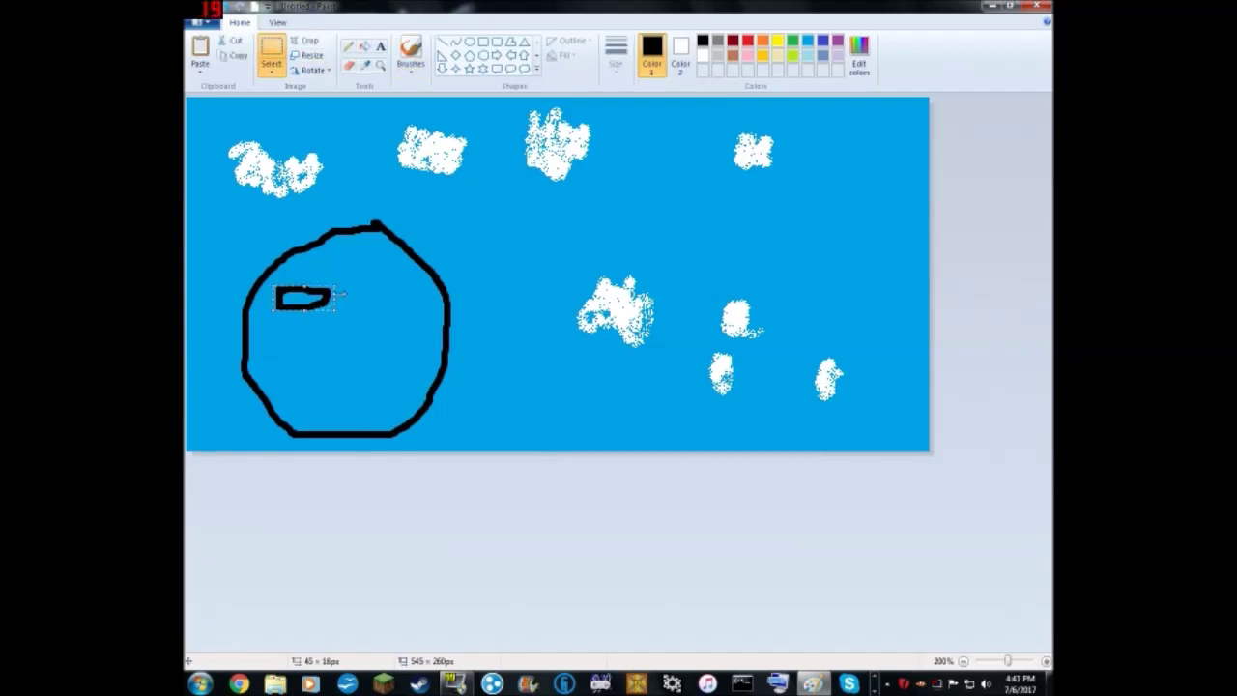
{"action": "left_click_drag", "start_coordinate": [276, 285], "coordinate": [332, 312]}
{"action": "right_click", "coordinate": [312, 299]}
{"action": "left_click", "coordinate": [333, 325]}
{"action": "left_click", "coordinate": [200, 48]}
{"action": "left_click", "coordinate": [271, 70]}
{"action": "left_click", "coordinate": [331, 146]}
{"action": "left_click_drag", "start_coordinate": [215, 111], "coordinate": [380, 296]}
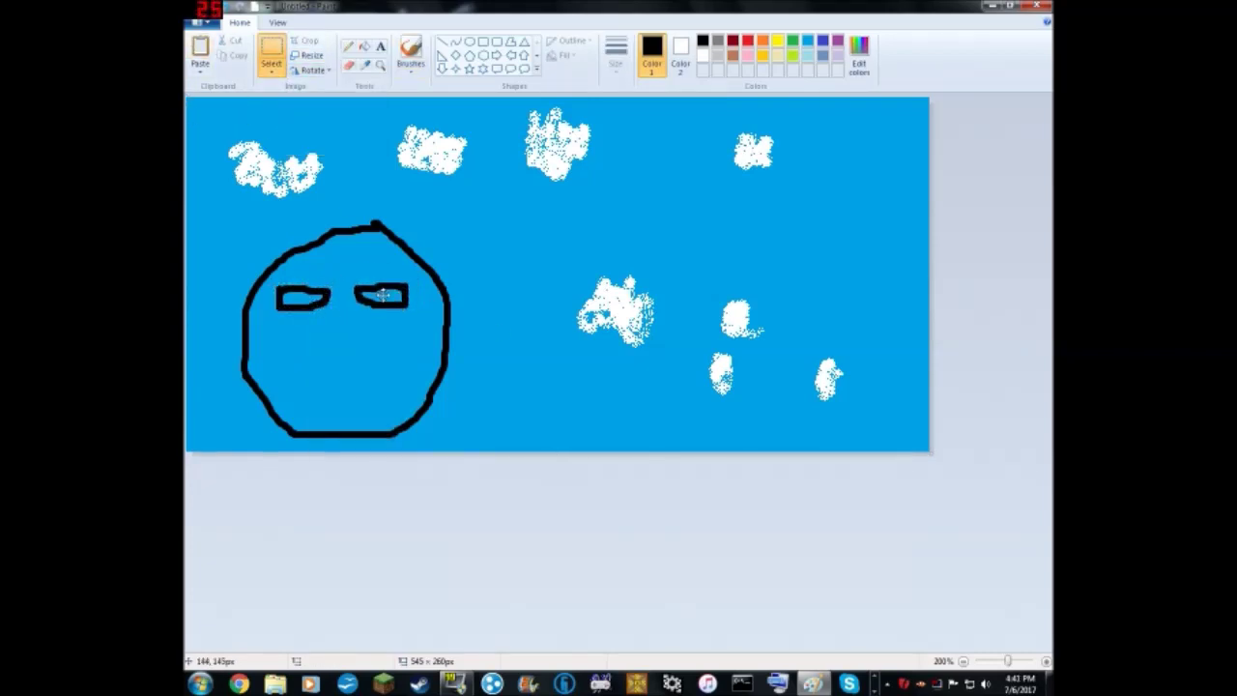
Draw a short line running down from each eye and outline wavy lips in the lower part of the face.
{"action": "left_click", "coordinate": [411, 53]}
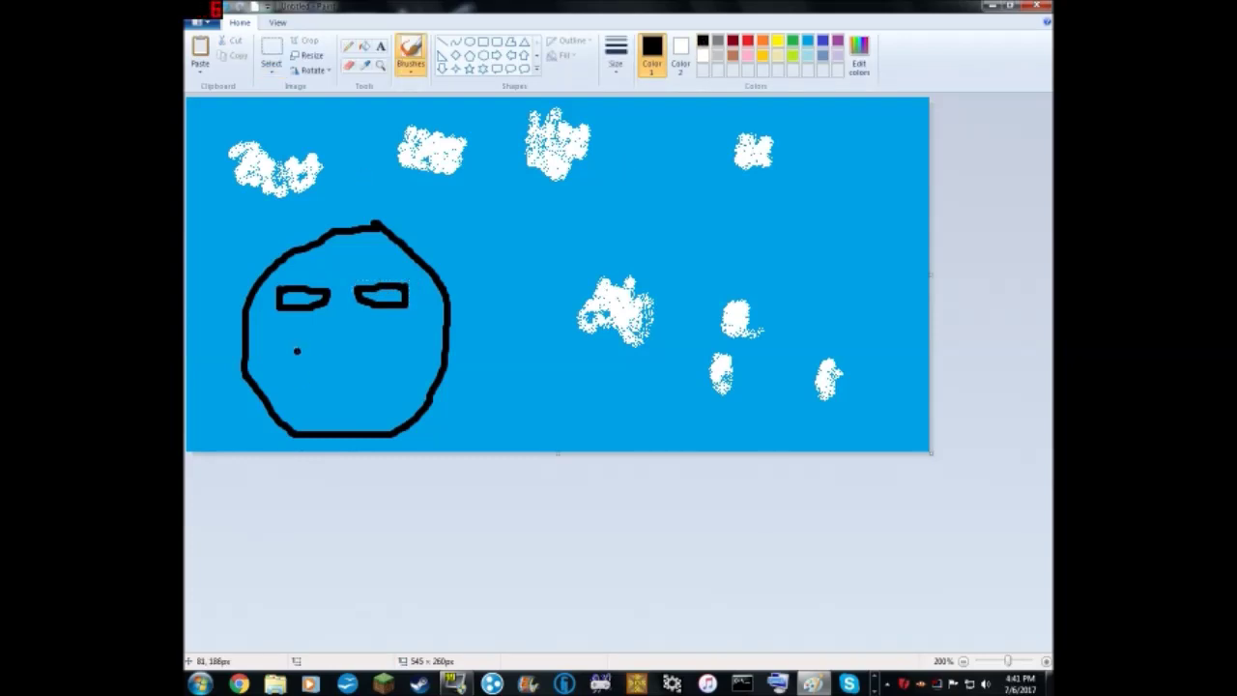
{"action": "left_click_drag", "start_coordinate": [379, 310], "coordinate": [383, 338]}
{"action": "mouse_move", "coordinate": [286, 383]}
{"action": "left_mouse_down"}
{"action": "mouse_move", "coordinate": [383, 391]}
{"action": "mouse_move", "coordinate": [286, 384]}
{"action": "mouse_move", "coordinate": [306, 412]}
{"action": "mouse_move", "coordinate": [389, 384]}
{"action": "mouse_move", "coordinate": [282, 388]}
{"action": "mouse_move", "coordinate": [371, 402]}
{"action": "left_mouse_up"}
{"action": "key", "text": "ctrl+z"}
{"action": "key", "text": "ctrl+z"}
{"action": "key", "text": "ctrl+z"}
{"action": "key", "text": "ctrl+z"}
{"action": "left_click_drag", "start_coordinate": [286, 385], "coordinate": [363, 387]}
{"action": "left_click_drag", "start_coordinate": [312, 384], "coordinate": [299, 401]}
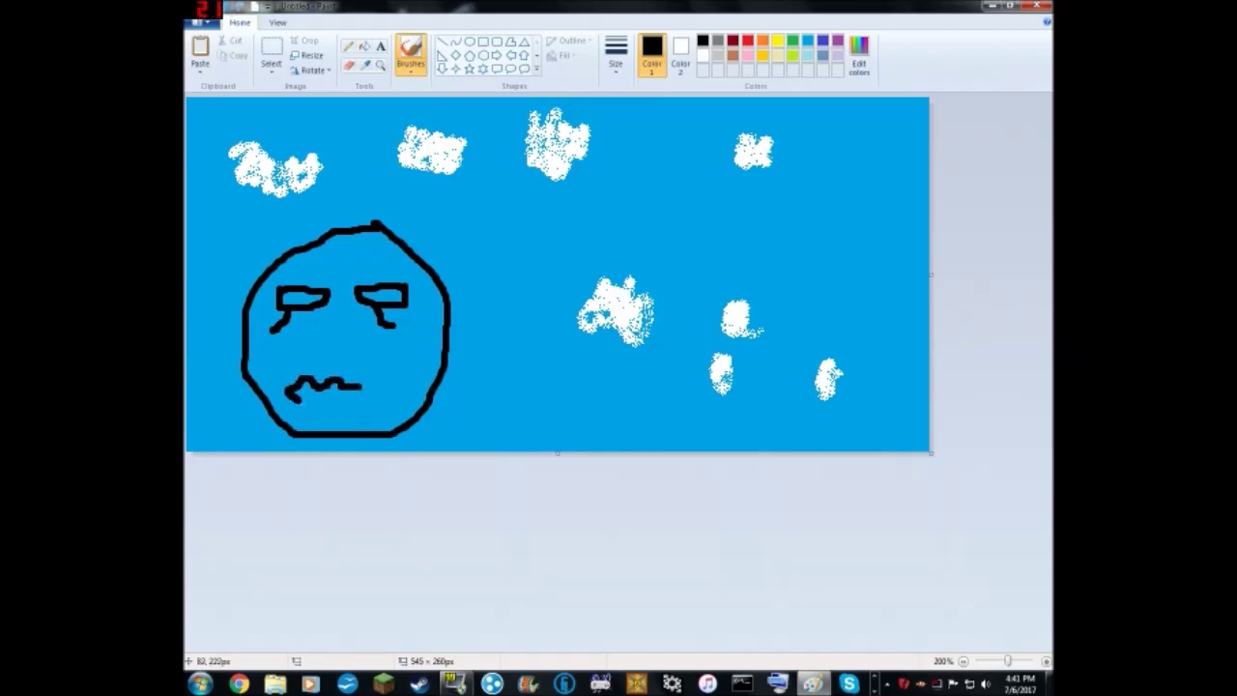
Fill the lips with red.
{"action": "left_click", "coordinate": [363, 45]}
{"action": "left_click", "coordinate": [747, 41]}
{"action": "left_click", "coordinate": [334, 394]}
Paint a green iris in the right eye and an indigo iris in the left eye.
{"action": "left_click", "coordinate": [808, 40]}
{"action": "left_click", "coordinate": [410, 53]}
{"action": "left_click", "coordinate": [793, 40]}
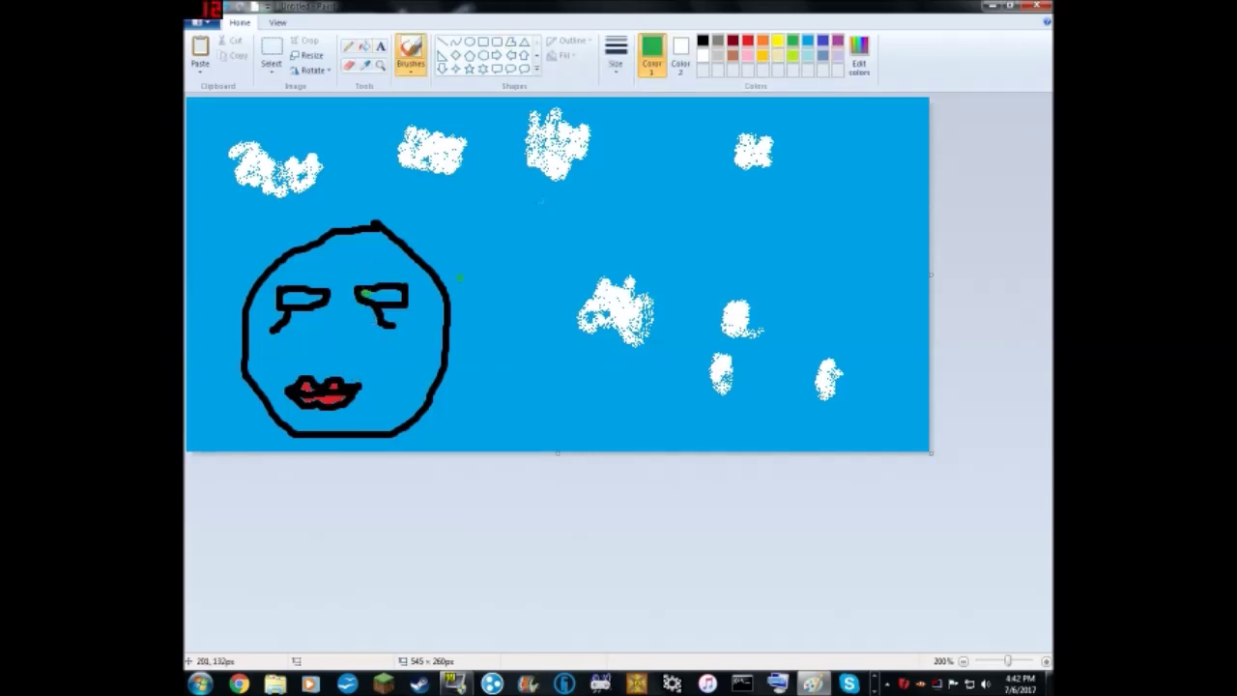
{"action": "left_click", "coordinate": [807, 40]}
{"action": "left_click", "coordinate": [823, 40]}
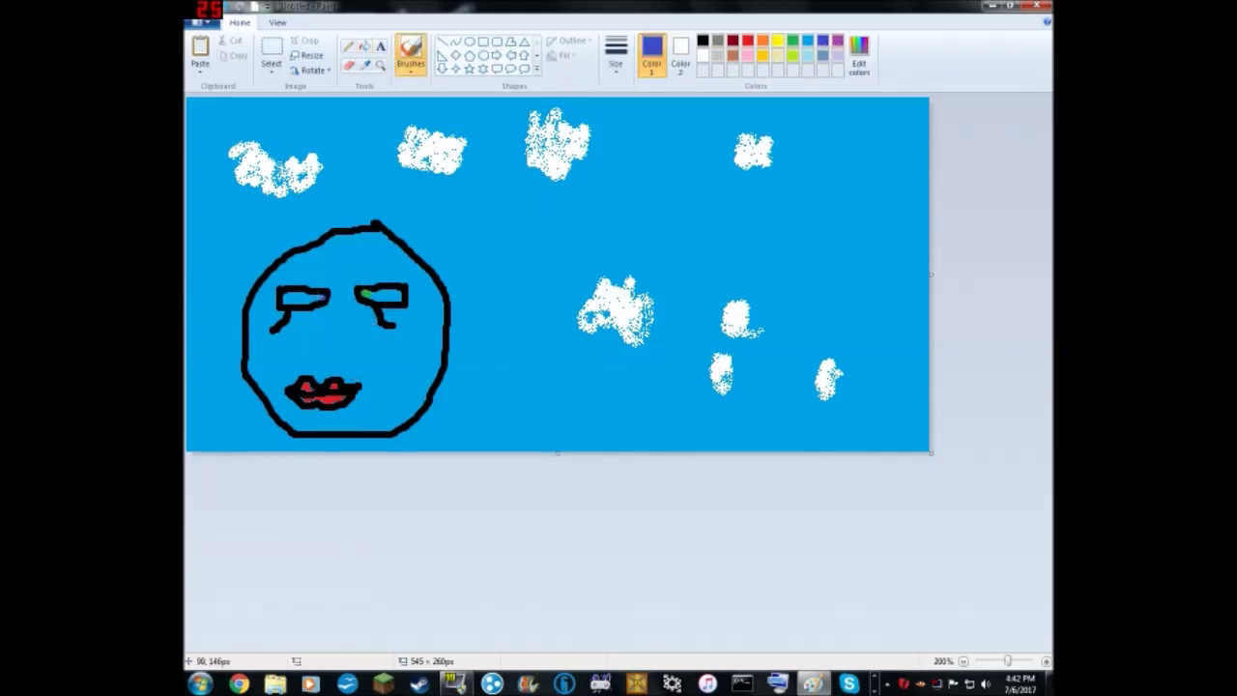
Outline hair around the top and sides of the head in dark red and fill it with the same colour.
{"action": "left_click", "coordinate": [733, 41]}
{"action": "mouse_move", "coordinate": [242, 343]}
{"action": "left_mouse_down"}
{"action": "mouse_move", "coordinate": [218, 339]}
{"action": "mouse_move", "coordinate": [340, 193]}
{"action": "mouse_move", "coordinate": [463, 319]}
{"action": "mouse_move", "coordinate": [446, 328]}
{"action": "left_mouse_up"}
{"action": "left_click", "coordinate": [366, 49]}
{"action": "left_click", "coordinate": [414, 205]}
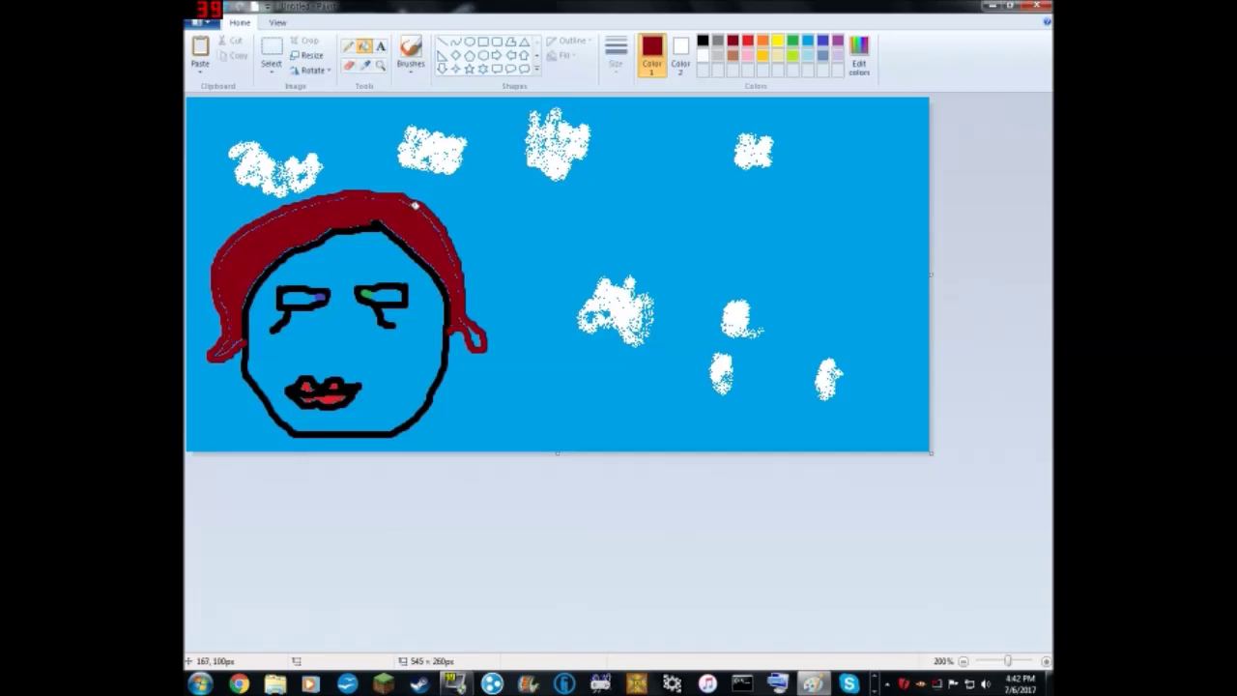
Draw the neck and a raised arm ending in a small thumbs-up hand in black.
{"action": "left_click", "coordinate": [411, 56]}
{"action": "left_click", "coordinate": [702, 41]}
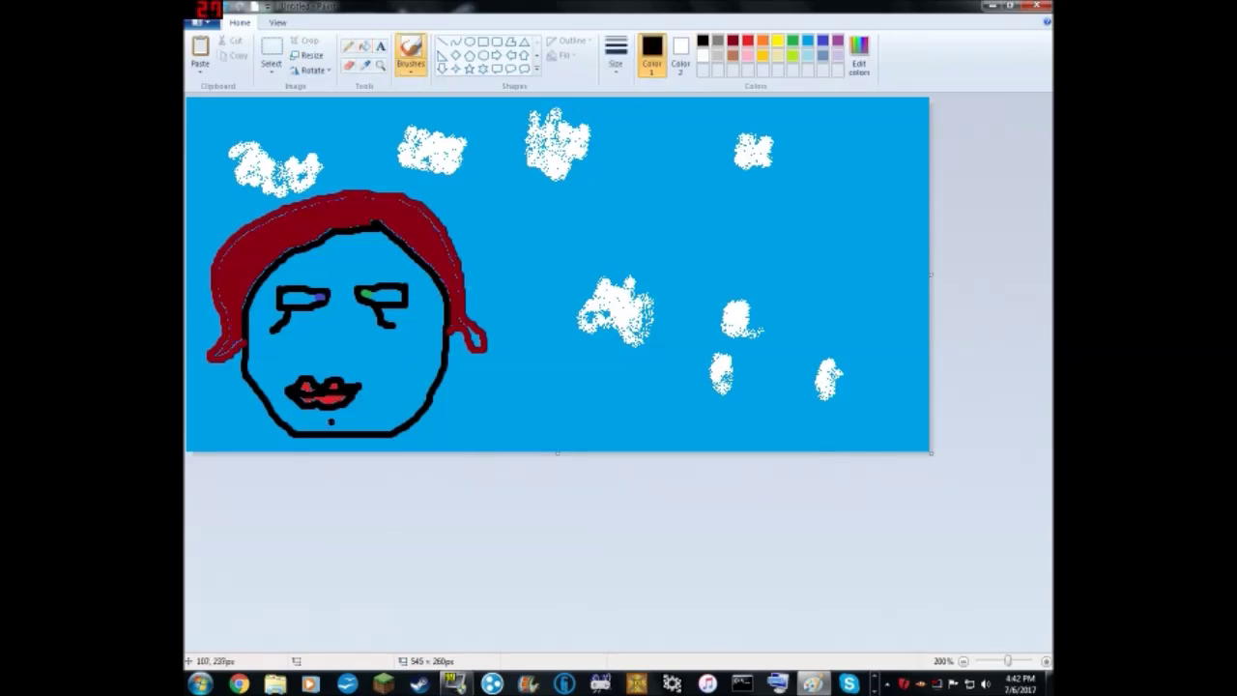
{"action": "mouse_move", "coordinate": [427, 450]}
{"action": "left_mouse_down"}
{"action": "mouse_move", "coordinate": [483, 400]}
{"action": "mouse_move", "coordinate": [509, 400]}
{"action": "left_mouse_up"}
{"action": "mouse_move", "coordinate": [473, 449]}
{"action": "left_mouse_down"}
{"action": "mouse_move", "coordinate": [488, 430]}
{"action": "mouse_move", "coordinate": [549, 417]}
{"action": "left_mouse_up"}
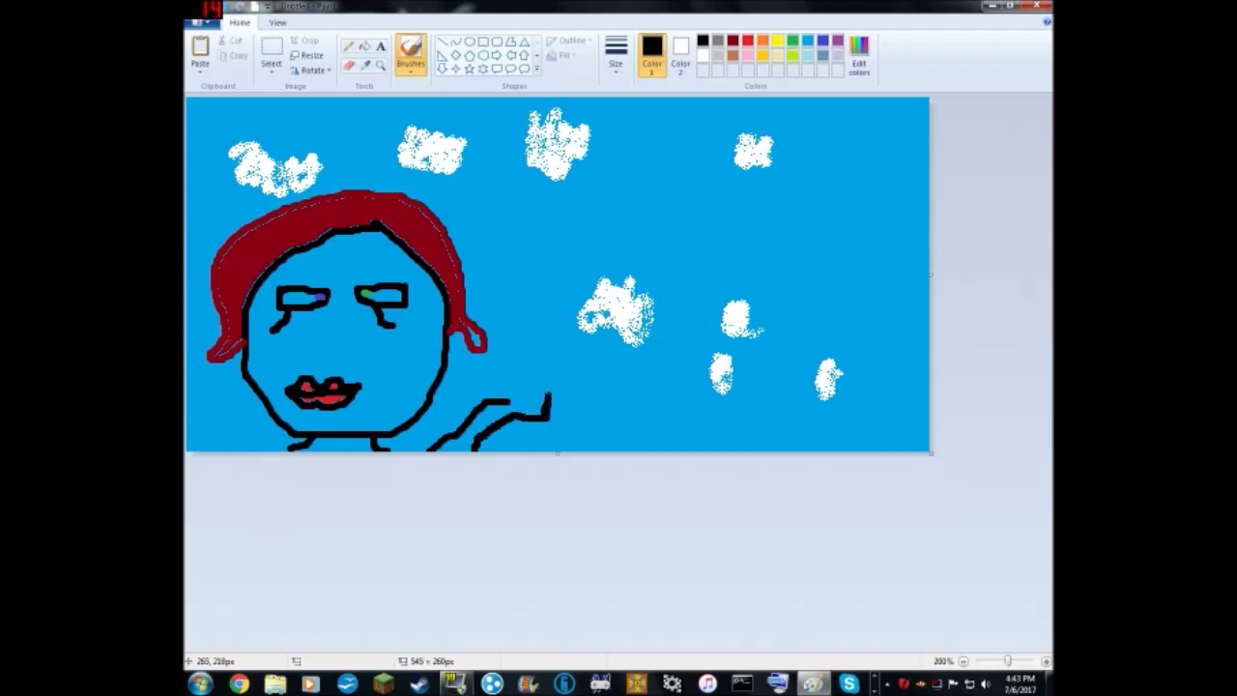
{"action": "left_click_drag", "start_coordinate": [530, 367], "coordinate": [504, 405]}
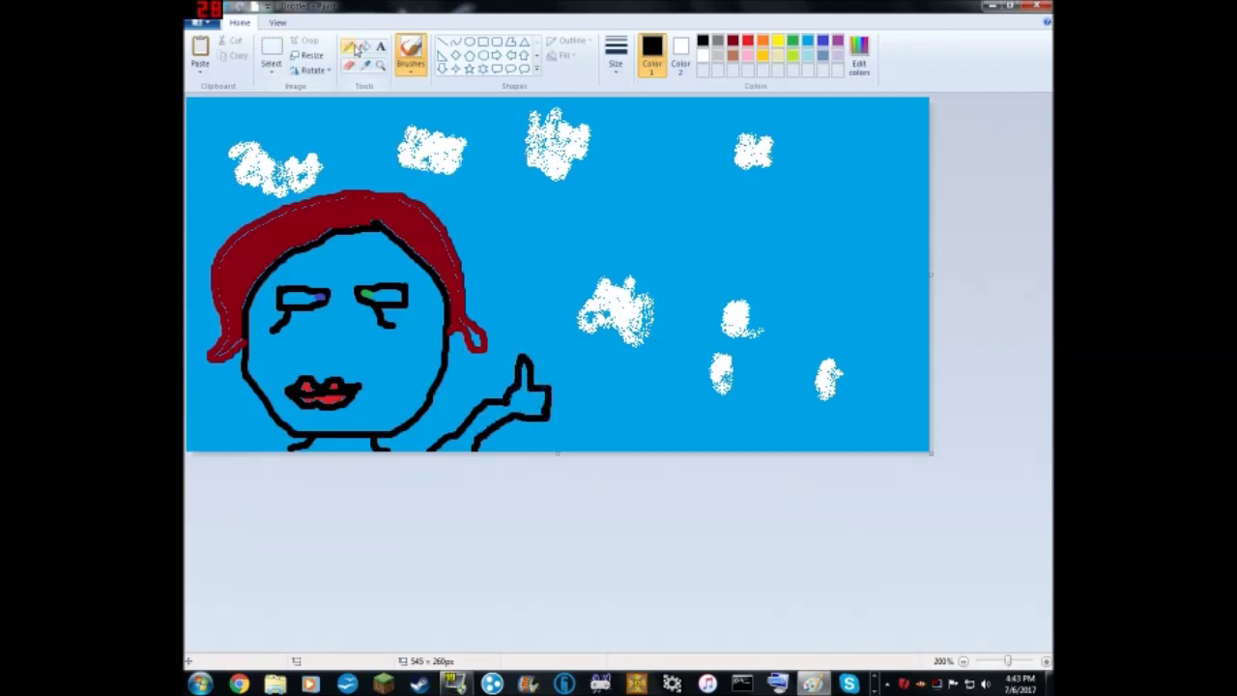
Fill the face, neck and raised arm with rose pink.
{"action": "left_click", "coordinate": [356, 51]}
{"action": "left_click", "coordinate": [747, 55]}
{"action": "left_click", "coordinate": [348, 367]}
{"action": "left_click", "coordinate": [333, 445]}
{"action": "left_click", "coordinate": [497, 425]}
Fill the remaining parts of both eyes with white.
{"action": "left_click", "coordinate": [702, 55]}
{"action": "left_click", "coordinate": [382, 295]}
{"action": "left_click", "coordinate": [310, 301]}
{"action": "left_click", "coordinate": [310, 300]}
Outline a large black thumbs-up hand with finger marks and a cuff in the sky between the upper clouds.
{"action": "left_click", "coordinate": [702, 41]}
{"action": "left_click", "coordinate": [630, 193]}
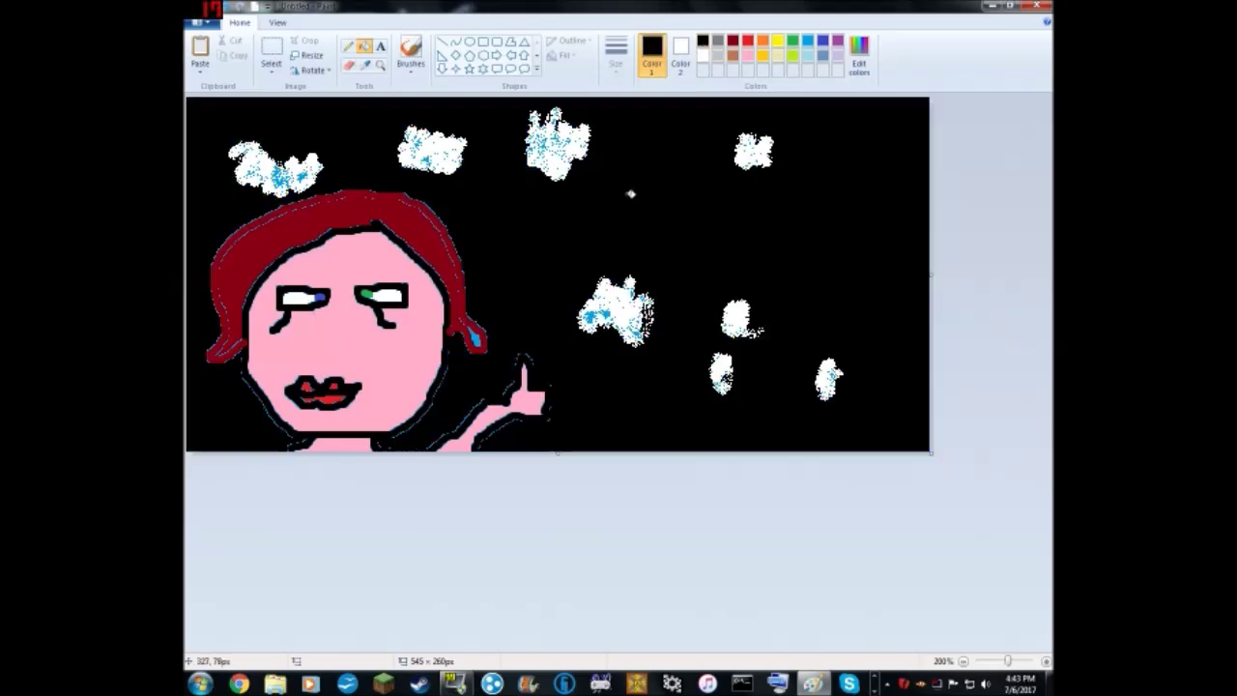
{"action": "left_click", "coordinate": [229, 6]}
{"action": "left_click", "coordinate": [410, 53]}
{"action": "mouse_move", "coordinate": [633, 262]}
{"action": "left_mouse_down"}
{"action": "mouse_move", "coordinate": [687, 260]}
{"action": "mouse_move", "coordinate": [715, 190]}
{"action": "mouse_move", "coordinate": [654, 126]}
{"action": "mouse_move", "coordinate": [601, 257]}
{"action": "mouse_move", "coordinate": [642, 263]}
{"action": "left_mouse_up"}
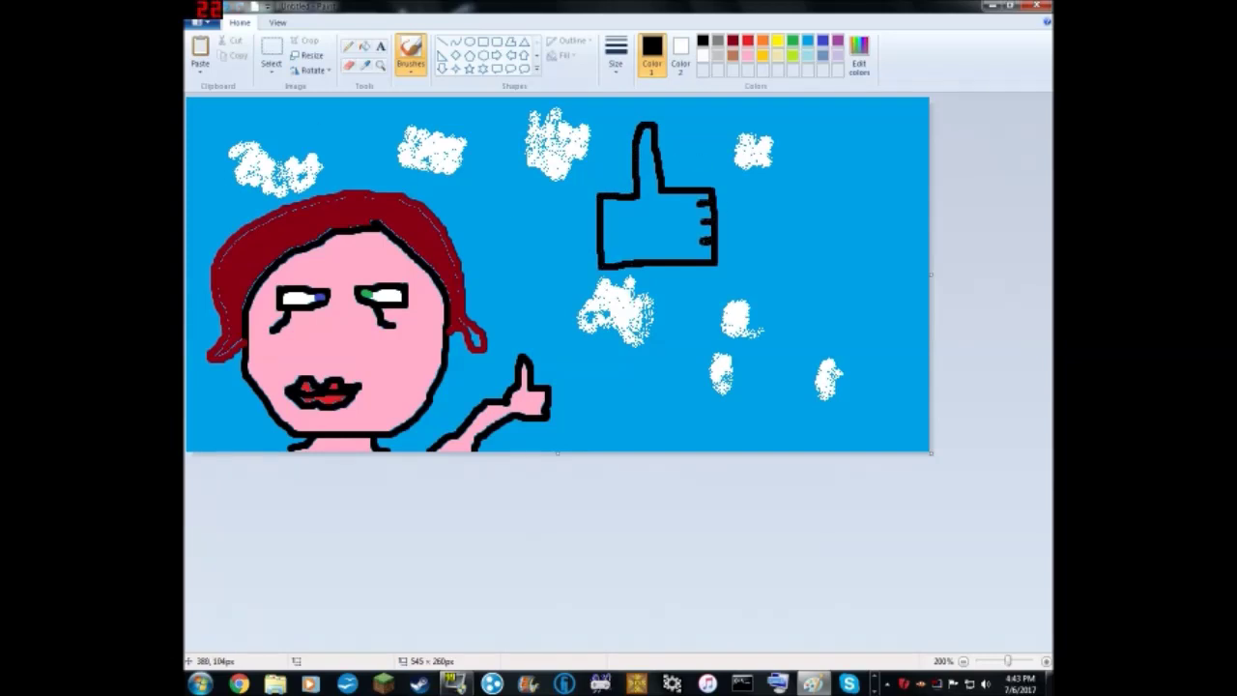
Fill the large hand's cuff with white and the hand itself with light turquoise.
{"action": "left_click", "coordinate": [364, 45]}
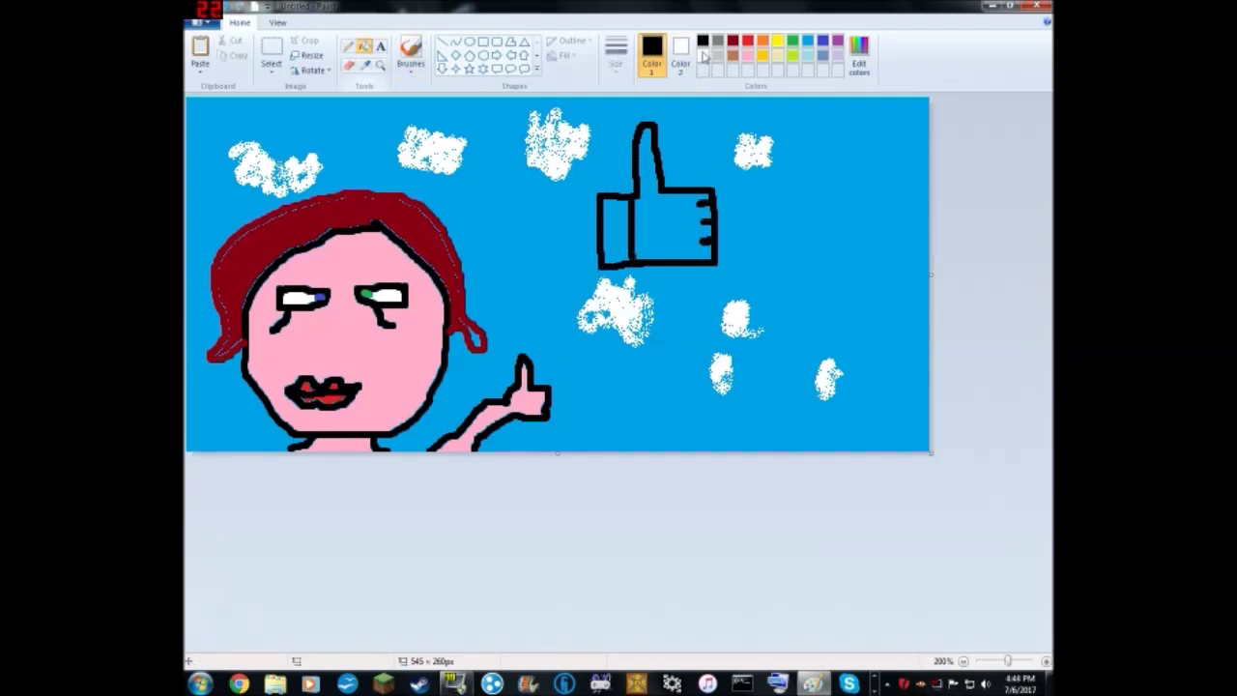
{"action": "left_click", "coordinate": [703, 55]}
{"action": "left_click", "coordinate": [614, 232]}
{"action": "left_click", "coordinate": [822, 41]}
{"action": "left_click", "coordinate": [671, 211]}
{"action": "left_click", "coordinate": [810, 57]}
{"action": "left_click", "coordinate": [677, 217]}
Draw a tall black box with a narrow strip along its right side on the blank canvas and select the box.
{"action": "left_click", "coordinate": [410, 53]}
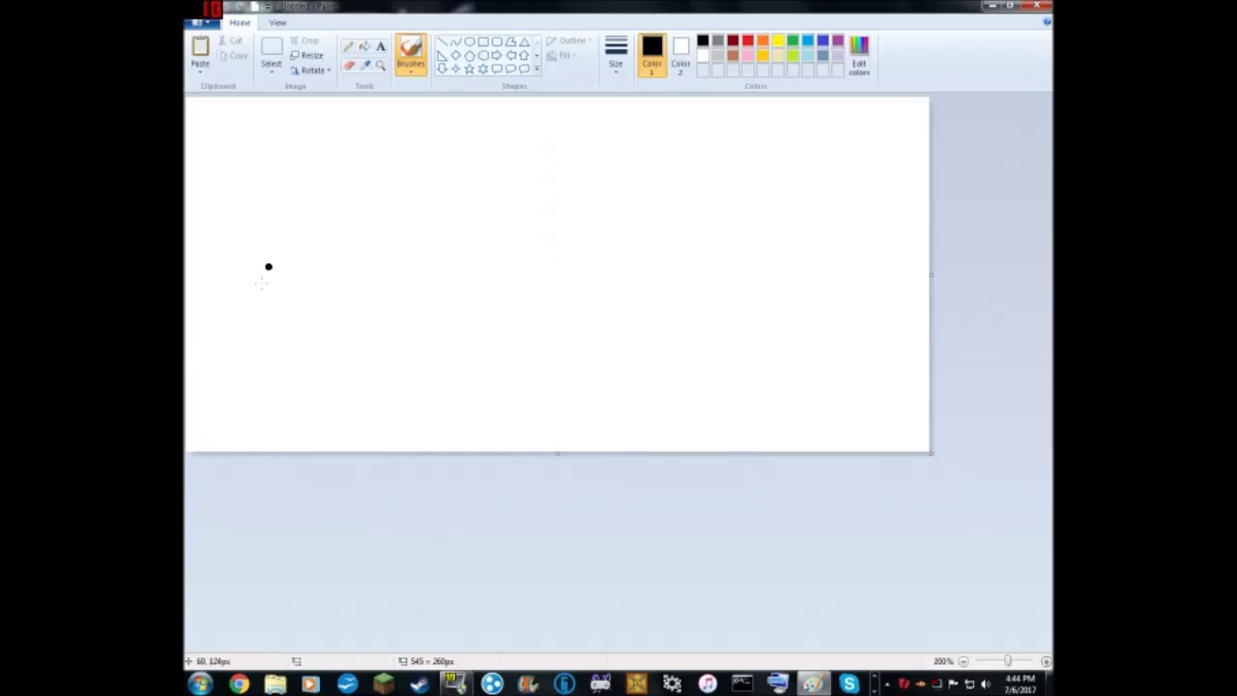
{"action": "mouse_move", "coordinate": [262, 151]}
{"action": "left_mouse_down"}
{"action": "mouse_move", "coordinate": [458, 395]}
{"action": "mouse_move", "coordinate": [303, 121]}
{"action": "mouse_move", "coordinate": [267, 156]}
{"action": "left_mouse_up"}
{"action": "left_click_drag", "start_coordinate": [479, 128], "coordinate": [480, 395]}
{"action": "left_click", "coordinate": [270, 53]}
{"action": "mouse_move", "coordinate": [258, 120]}
{"action": "left_mouse_down"}
{"action": "mouse_move", "coordinate": [518, 285]}
{"action": "mouse_move", "coordinate": [511, 404]}
{"action": "mouse_move", "coordinate": [429, 319]}
{"action": "left_mouse_up"}
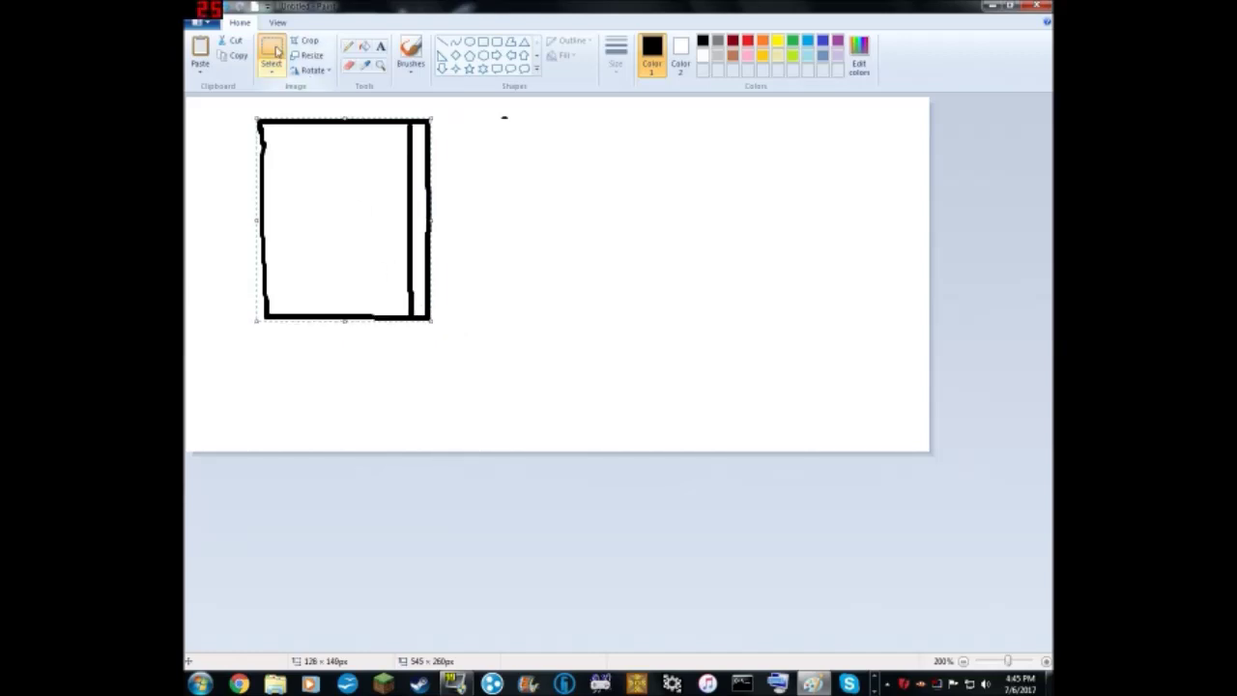
Draw two oval eyes in the upper part of the box and a shallow strip beneath its lower edge.
{"action": "left_click", "coordinate": [411, 53]}
{"action": "left_click_drag", "start_coordinate": [287, 158], "coordinate": [290, 153]}
{"action": "mouse_move", "coordinate": [371, 152]}
{"action": "left_mouse_down"}
{"action": "mouse_move", "coordinate": [389, 193]}
{"action": "mouse_move", "coordinate": [370, 151]}
{"action": "left_mouse_up"}
{"action": "mouse_move", "coordinate": [268, 319]}
{"action": "left_mouse_down"}
{"action": "mouse_move", "coordinate": [268, 344]}
{"action": "mouse_move", "coordinate": [430, 321]}
{"action": "left_mouse_up"}
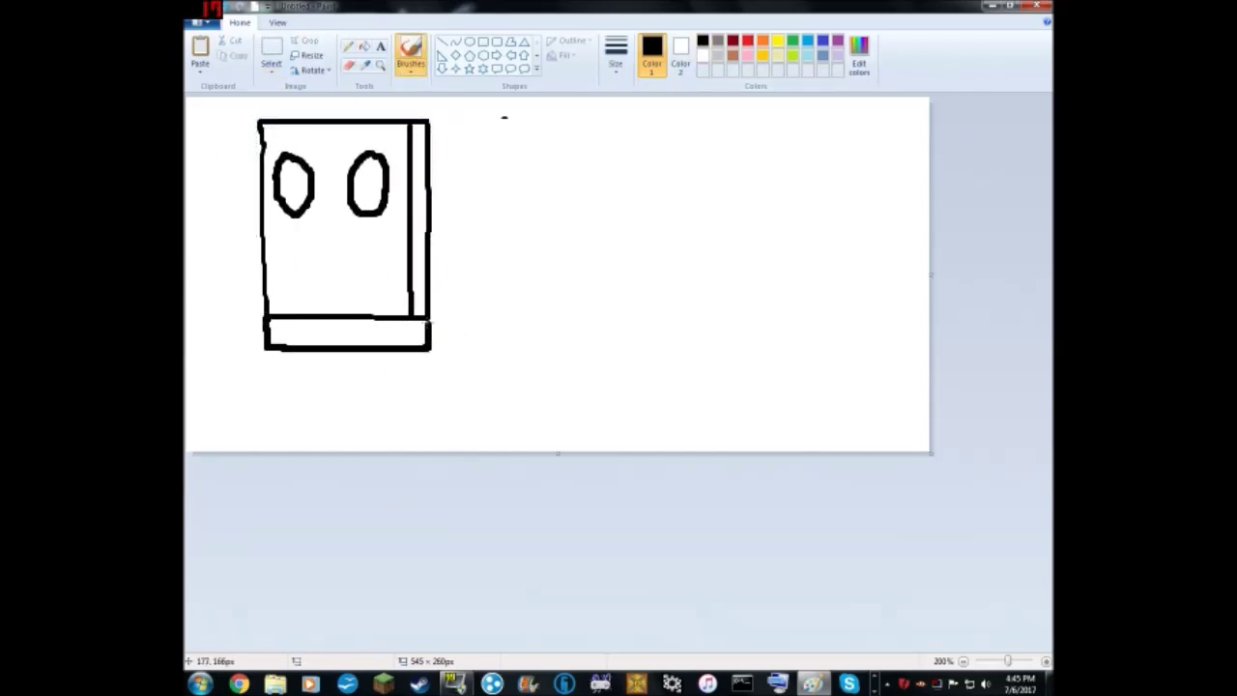
Draw a small red tie on the strip beneath the box and a black leg with a shoe below its left half.
{"action": "left_click", "coordinate": [748, 40]}
{"action": "left_click", "coordinate": [312, 321]}
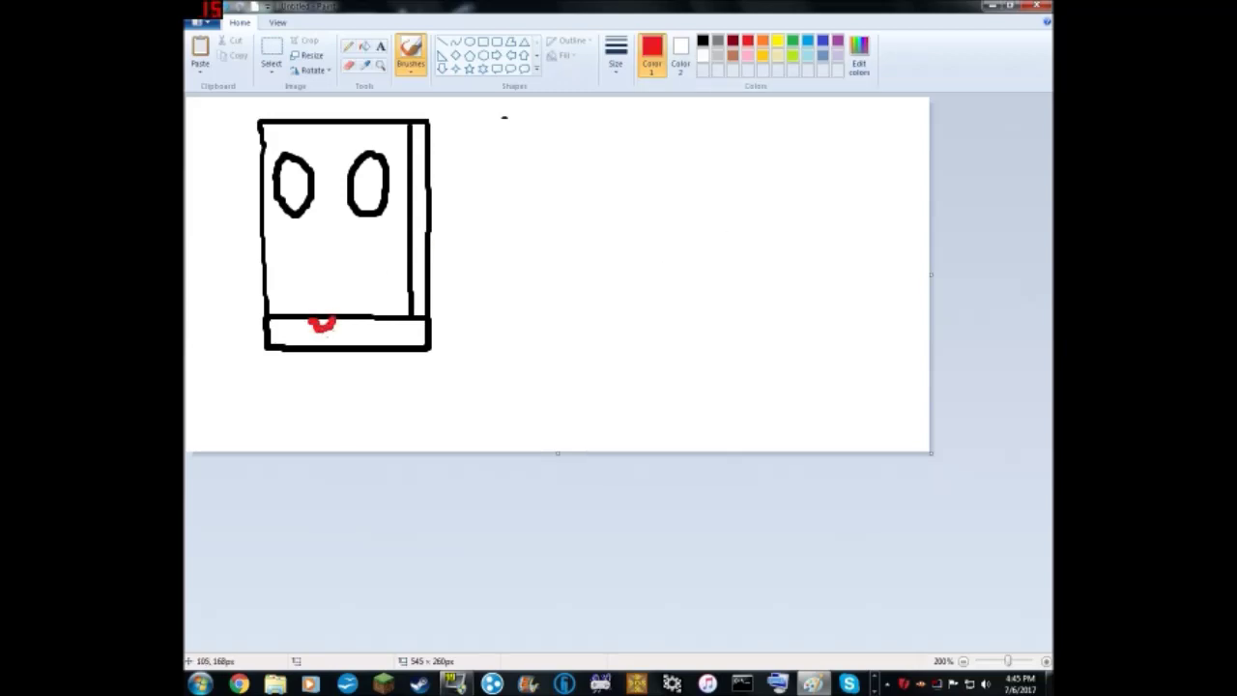
{"action": "left_click", "coordinate": [702, 41]}
{"action": "mouse_move", "coordinate": [287, 349]}
{"action": "left_mouse_down"}
{"action": "mouse_move", "coordinate": [287, 394]}
{"action": "mouse_move", "coordinate": [261, 440]}
{"action": "mouse_move", "coordinate": [315, 425]}
{"action": "mouse_move", "coordinate": [308, 348]}
{"action": "mouse_move", "coordinate": [257, 442]}
{"action": "left_mouse_up"}
Copy the leg, flip the copy horizontally and place it beneath the right half of the box.
{"action": "left_click", "coordinate": [272, 53]}
{"action": "right_click", "coordinate": [299, 386]}
{"action": "left_click", "coordinate": [345, 407]}
{"action": "key", "text": "ctrl+v"}
{"action": "left_click", "coordinate": [272, 69]}
{"action": "left_click", "coordinate": [326, 144]}
{"action": "left_click_drag", "start_coordinate": [229, 158], "coordinate": [402, 412]}
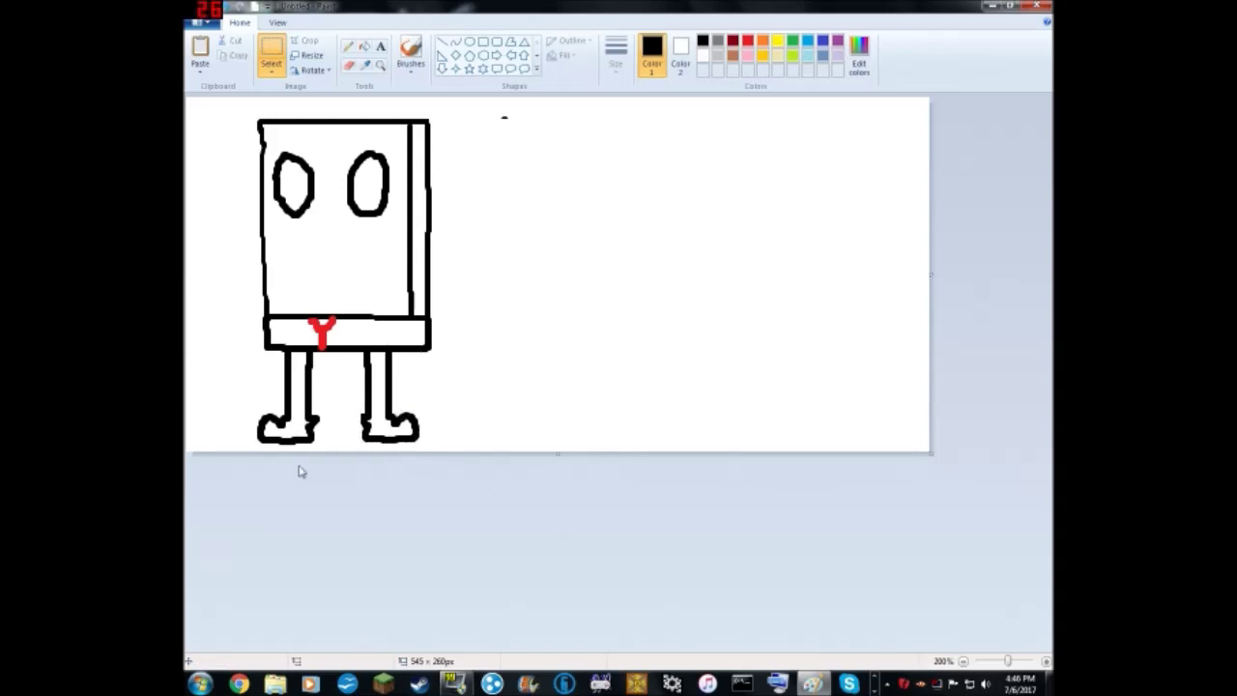
Add black sock lines across both legs and fill both shoes with black.
{"action": "left_click", "coordinate": [410, 53]}
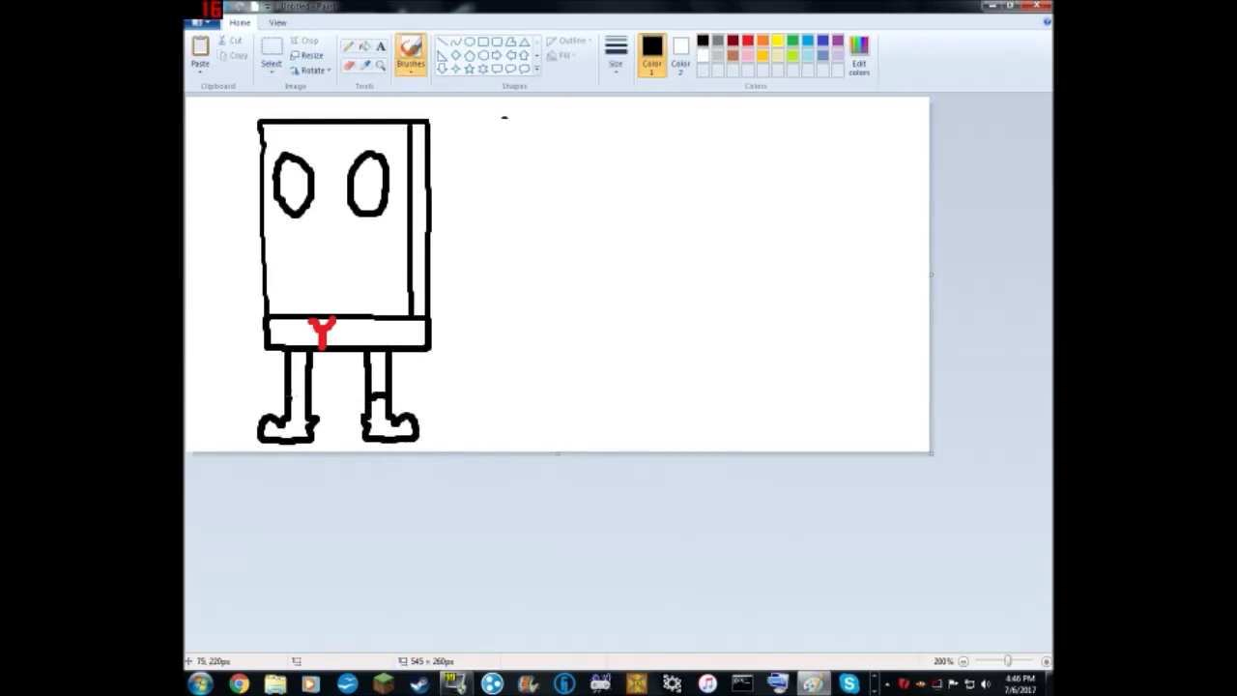
{"action": "left_click", "coordinate": [363, 46]}
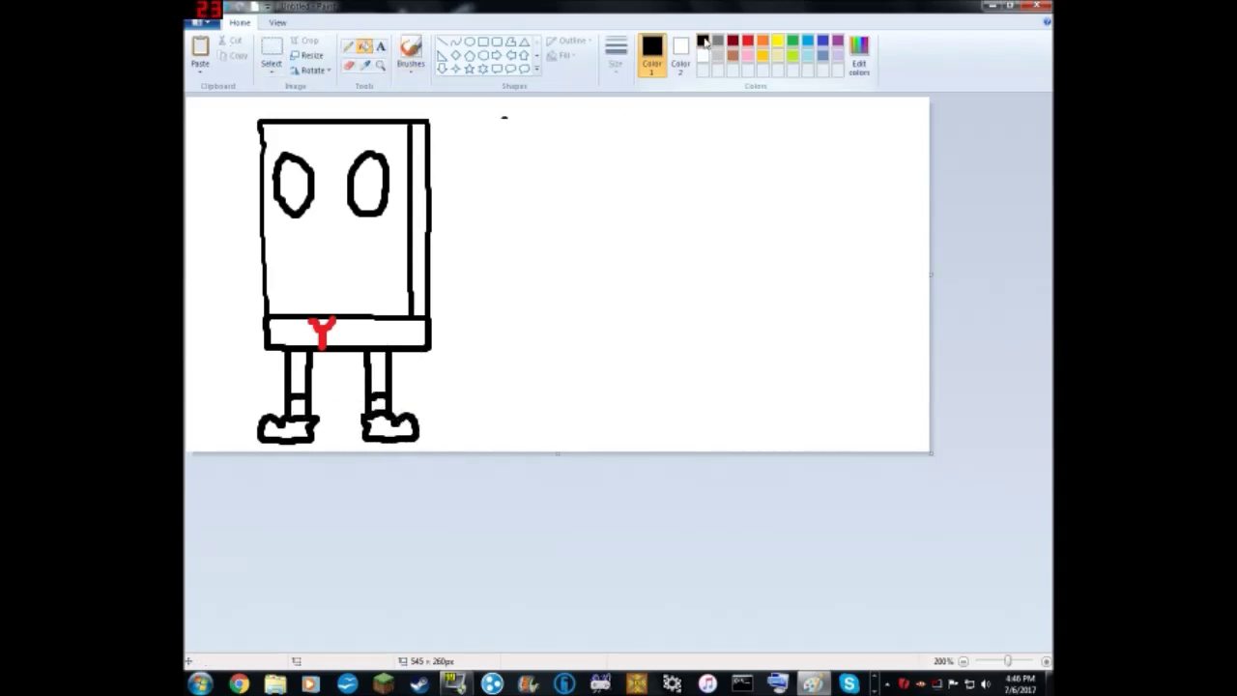
{"action": "left_click", "coordinate": [390, 426]}
{"action": "left_click", "coordinate": [290, 433]}
{"action": "left_click", "coordinate": [279, 426]}
{"action": "left_click", "coordinate": [300, 419]}
Draw thin red and indigo stripes across both socks.
{"action": "left_click", "coordinate": [747, 40]}
{"action": "left_click", "coordinate": [411, 53]}
{"action": "left_click", "coordinate": [616, 53]}
{"action": "left_click", "coordinate": [647, 145]}
{"action": "left_click_drag", "start_coordinate": [291, 404], "coordinate": [310, 403]}
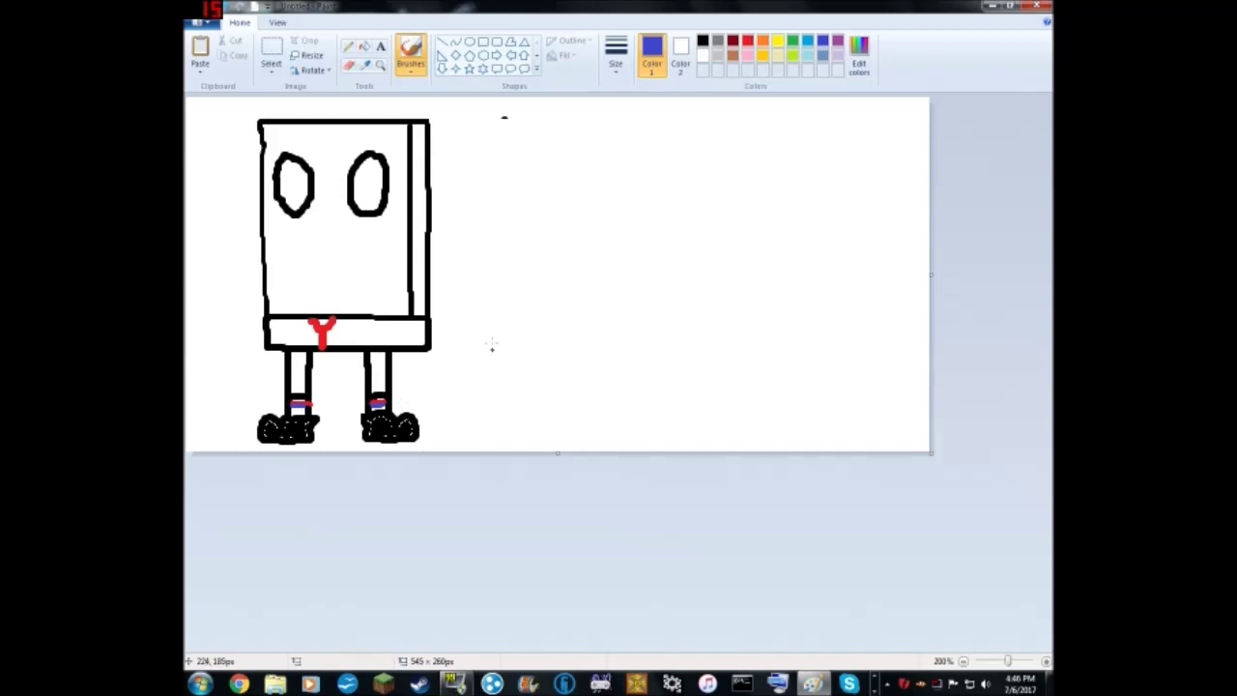
Fill the box's face and its narrow side strip with yellow.
{"action": "left_click", "coordinate": [363, 46]}
{"action": "left_click", "coordinate": [777, 40]}
{"action": "left_click", "coordinate": [376, 232]}
{"action": "left_click", "coordinate": [418, 222]}
{"action": "left_click", "coordinate": [818, 43]}
{"action": "left_click", "coordinate": [376, 171]}
{"action": "key", "text": "ctrl+z"}
Draw black pupils in both eyes, a nose and a wide open mouth with two teeth on the yellow face.
{"action": "left_click", "coordinate": [411, 53]}
{"action": "left_click", "coordinate": [703, 41]}
{"action": "left_click_drag", "start_coordinate": [362, 165], "coordinate": [363, 200]}
{"action": "left_click", "coordinate": [292, 174]}
{"action": "left_click_drag", "start_coordinate": [290, 176], "coordinate": [291, 177]}
{"action": "mouse_move", "coordinate": [300, 245]}
{"action": "left_mouse_down"}
{"action": "mouse_move", "coordinate": [377, 253]}
{"action": "mouse_move", "coordinate": [290, 271]}
{"action": "mouse_move", "coordinate": [290, 232]}
{"action": "left_mouse_up"}
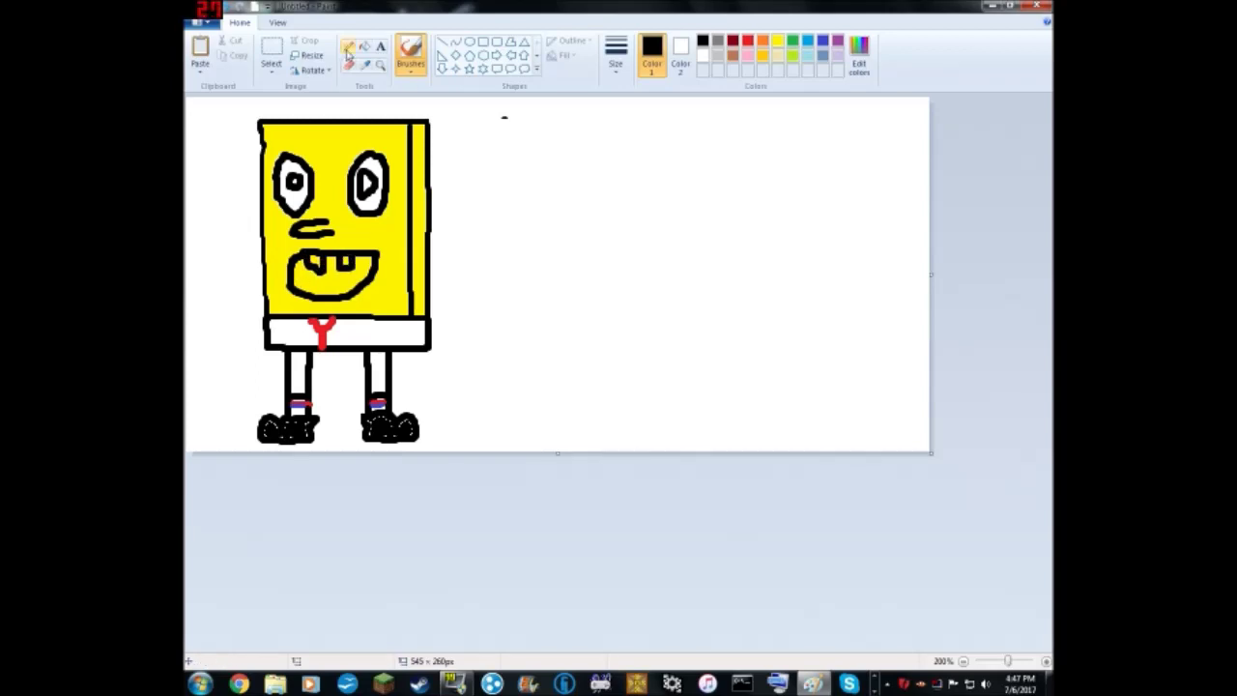
{"action": "left_click", "coordinate": [363, 46]}
{"action": "left_click", "coordinate": [703, 55]}
{"action": "left_click", "coordinate": [290, 266]}
{"action": "key", "text": "ctrl+z"}
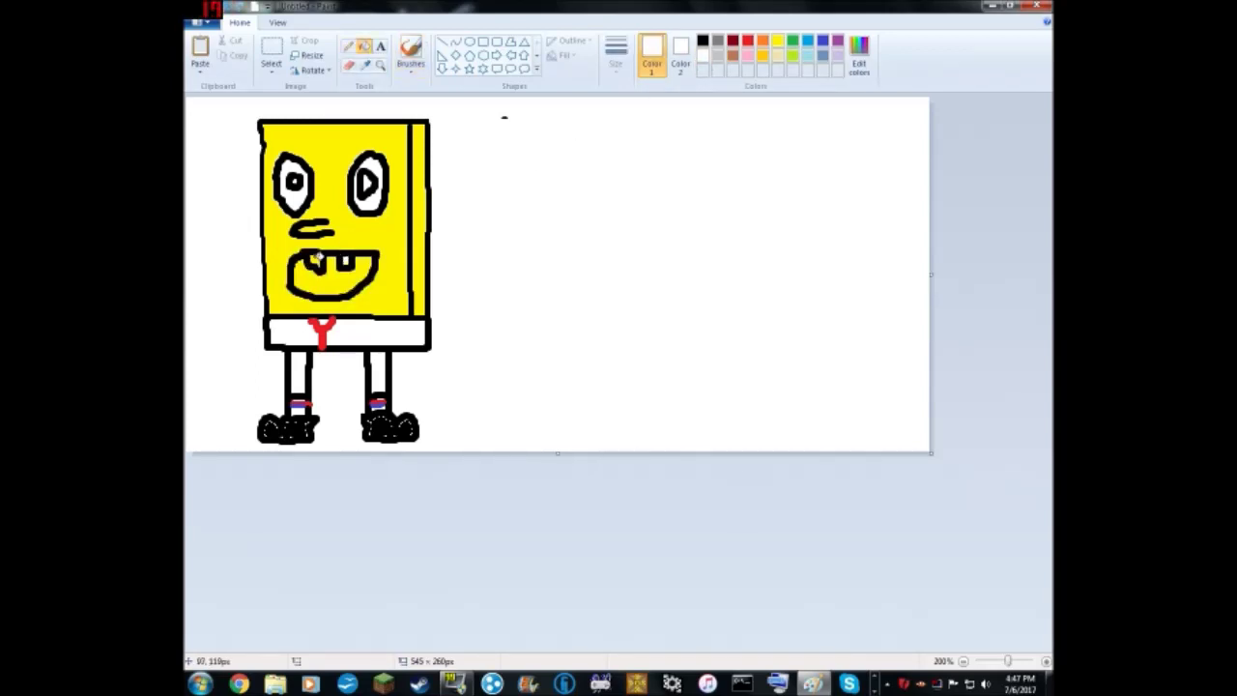
Draw a black tongue curve along the bottom of the open mouth.
{"action": "left_click", "coordinate": [747, 41]}
{"action": "left_click", "coordinate": [409, 53]}
{"action": "left_click", "coordinate": [703, 41]}
{"action": "left_click_drag", "start_coordinate": [295, 284], "coordinate": [358, 286]}
Fill the tongue with red and the rest of the mouth with white.
{"action": "left_click", "coordinate": [348, 46]}
{"action": "left_click", "coordinate": [363, 45]}
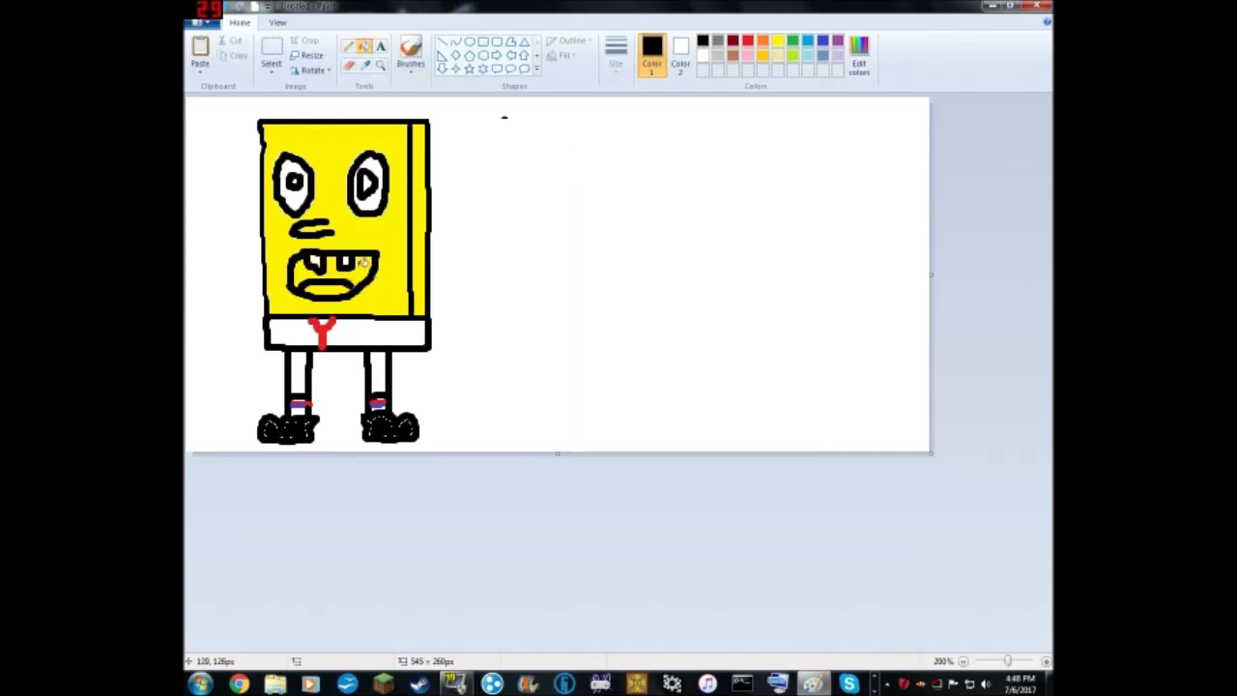
{"action": "left_click", "coordinate": [329, 274]}
{"action": "left_click", "coordinate": [747, 40]}
{"action": "left_click", "coordinate": [326, 290]}
{"action": "key", "text": "ctrl+z"}
{"action": "key", "text": "ctrl+z"}
{"action": "left_click", "coordinate": [327, 289]}
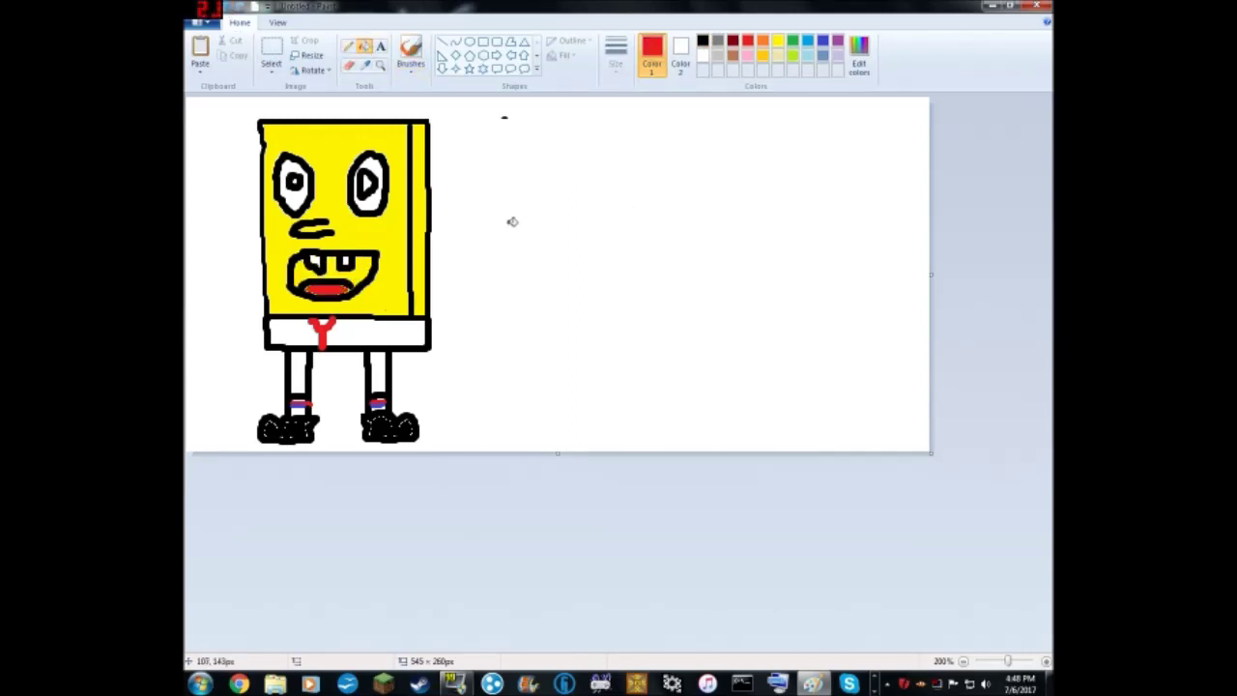
{"action": "left_click", "coordinate": [703, 55]}
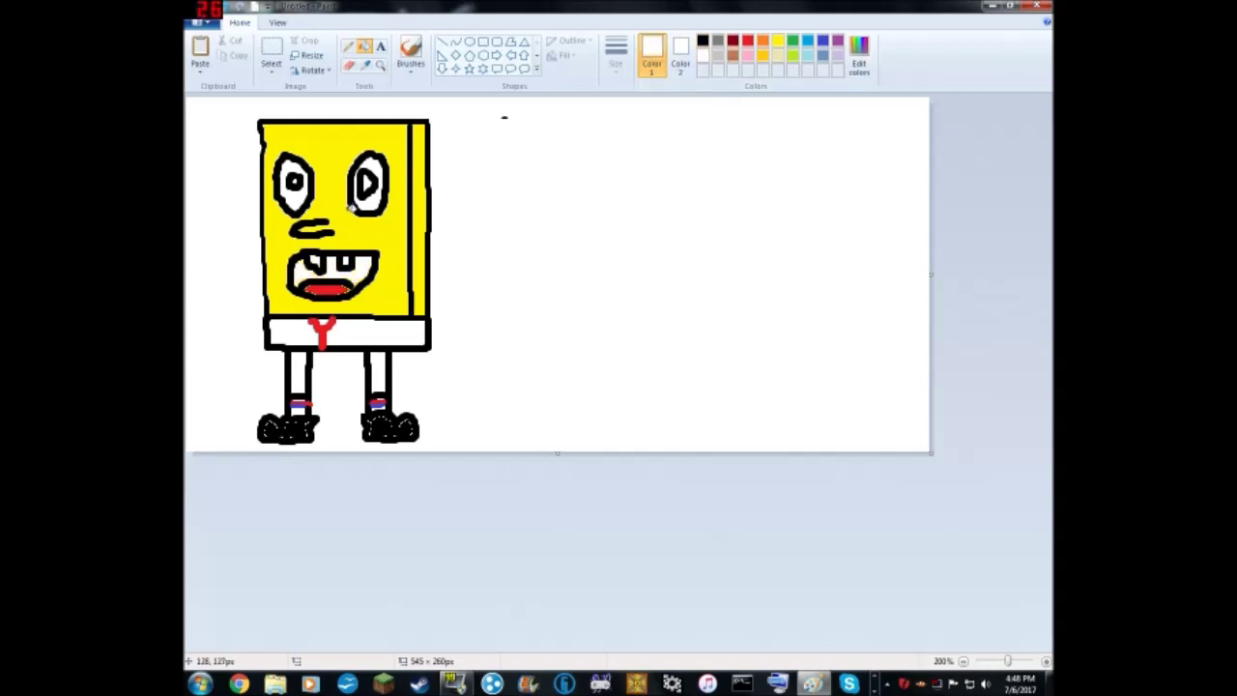
Fill the strip beneath the face with brown and both legs with yellow.
{"action": "left_click", "coordinate": [348, 332]}
{"action": "left_click", "coordinate": [328, 320]}
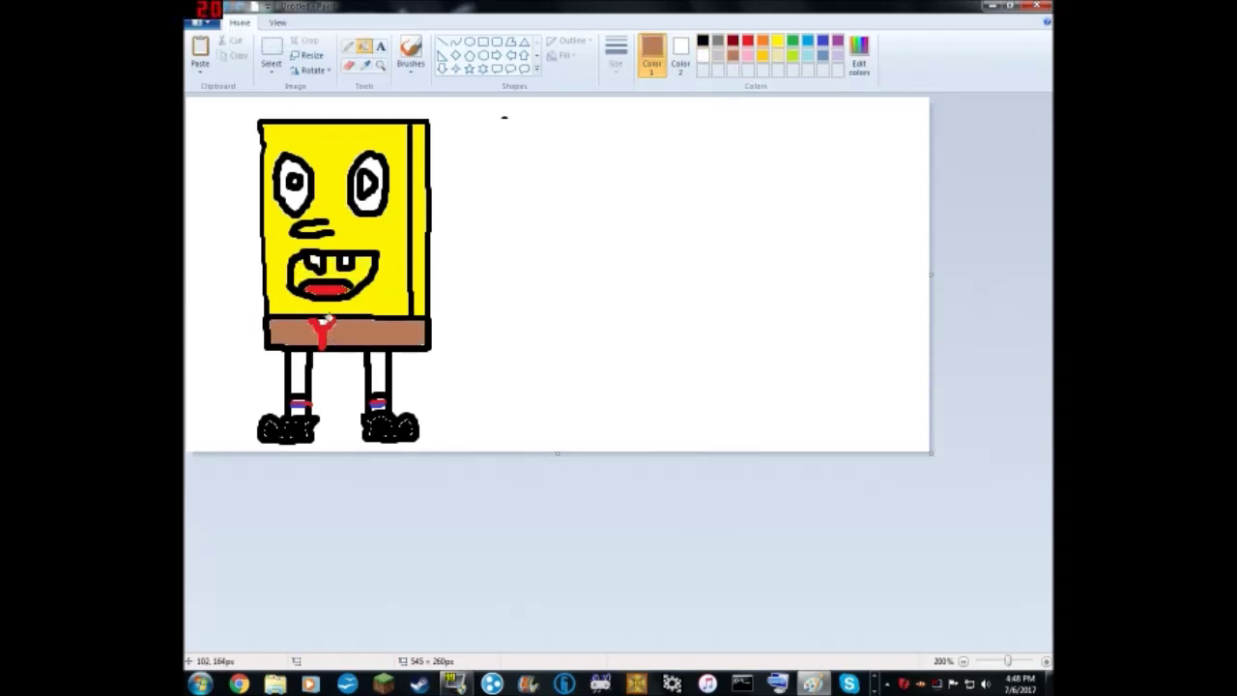
{"action": "left_click", "coordinate": [777, 41]}
{"action": "left_click", "coordinate": [377, 372]}
{"action": "left_click", "coordinate": [298, 372]}
Paint black spots over the yellow body and side strip, and outline a raised arm on the left side.
{"action": "left_click", "coordinate": [411, 53]}
{"action": "left_click", "coordinate": [702, 41]}
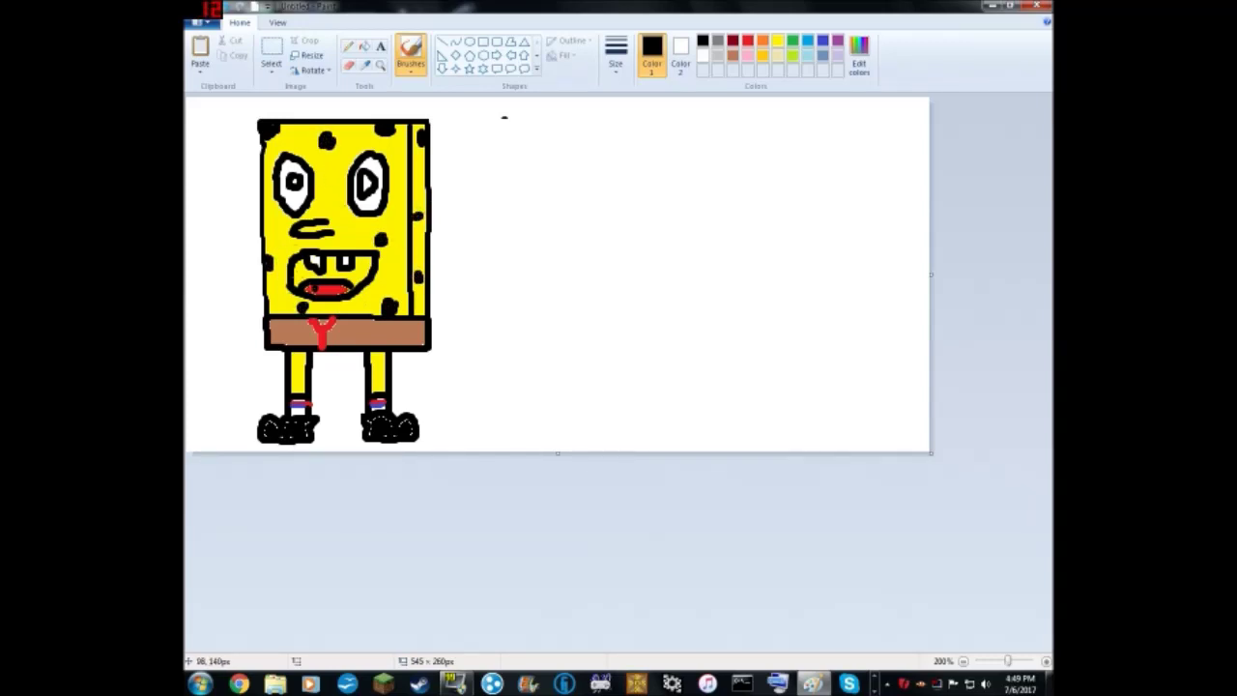
{"action": "mouse_move", "coordinate": [248, 251]}
{"action": "left_mouse_down"}
{"action": "mouse_move", "coordinate": [221, 223]}
{"action": "mouse_move", "coordinate": [214, 238]}
{"action": "left_mouse_up"}
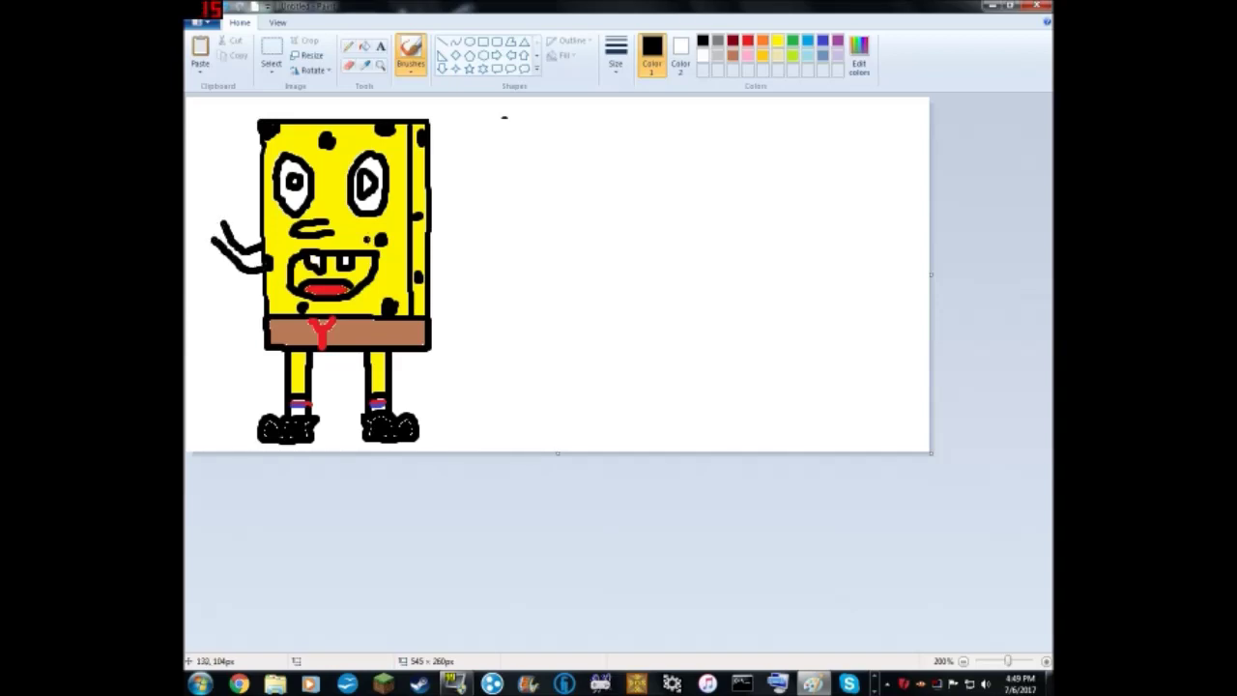
Outline a bent arm with an open hand on the body's right side and a thumbs-up hand on the left arm.
{"action": "mouse_move", "coordinate": [436, 239]}
{"action": "left_mouse_down"}
{"action": "mouse_move", "coordinate": [460, 269]}
{"action": "mouse_move", "coordinate": [449, 259]}
{"action": "mouse_move", "coordinate": [439, 288]}
{"action": "mouse_move", "coordinate": [501, 279]}
{"action": "left_mouse_up"}
{"action": "key", "text": "ctrl+z"}
{"action": "left_click", "coordinate": [615, 53]}
{"action": "left_click", "coordinate": [646, 128]}
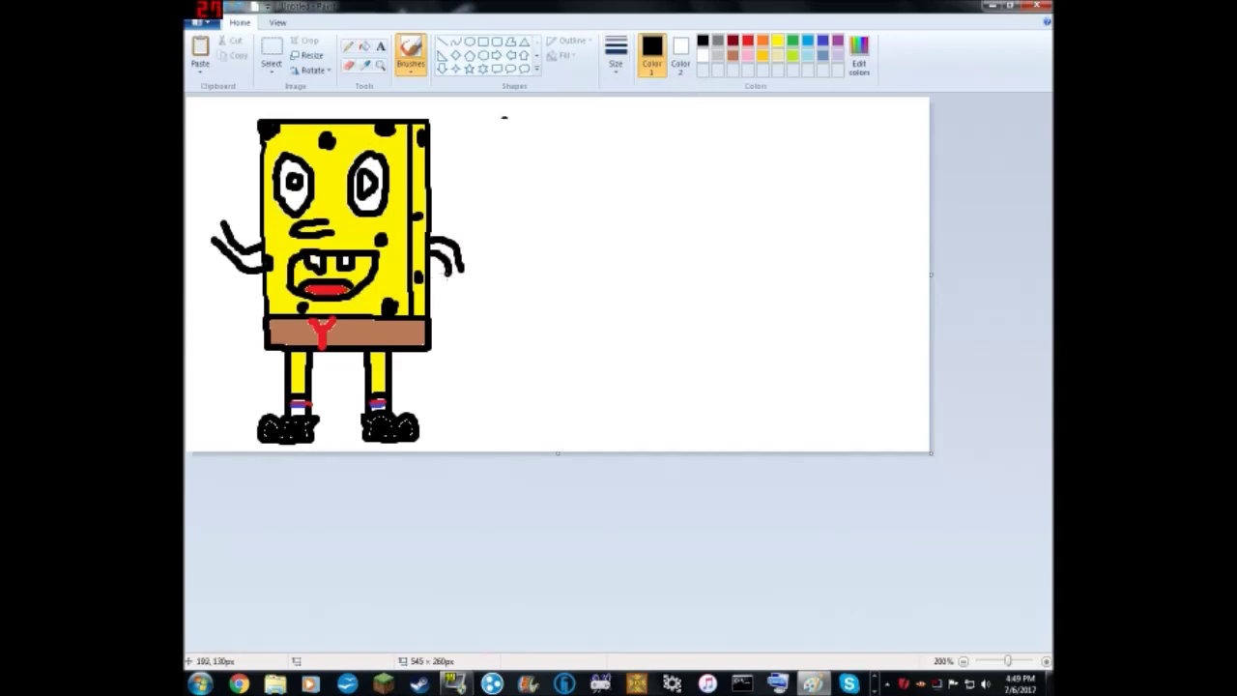
{"action": "left_click_drag", "start_coordinate": [460, 275], "coordinate": [484, 271]}
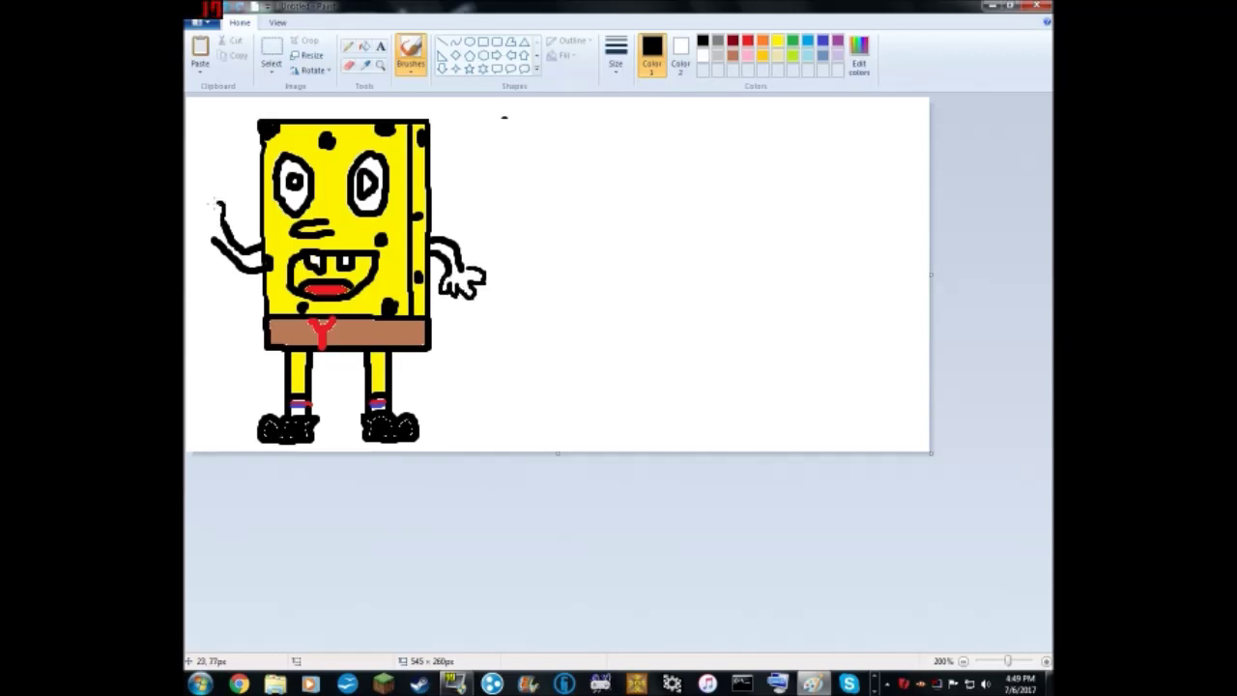
Fill the background and left arm with yellow, and recolour the background turquoise blue.
{"action": "left_click", "coordinate": [363, 46]}
{"action": "left_click", "coordinate": [778, 41]}
{"action": "left_click", "coordinate": [502, 251]}
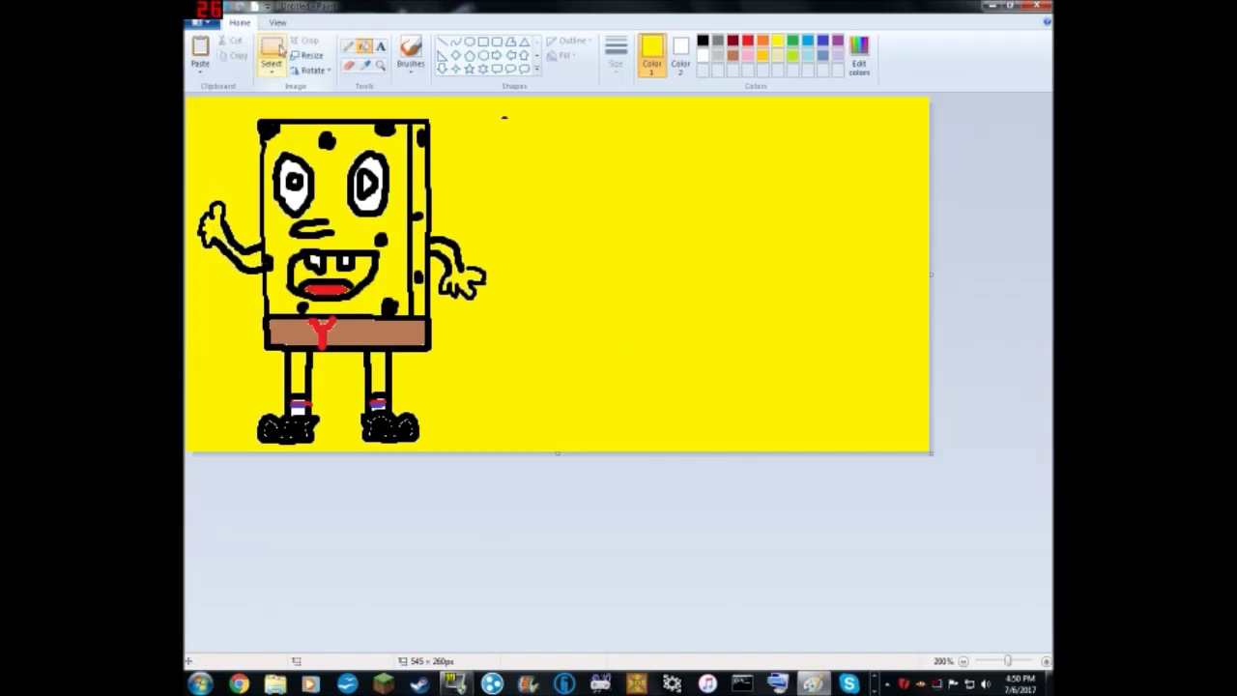
{"action": "left_click", "coordinate": [805, 44]}
{"action": "left_click", "coordinate": [527, 152]}
Close the right arm's outline in black and fill the arm and hand with yellow.
{"action": "left_click", "coordinate": [702, 41]}
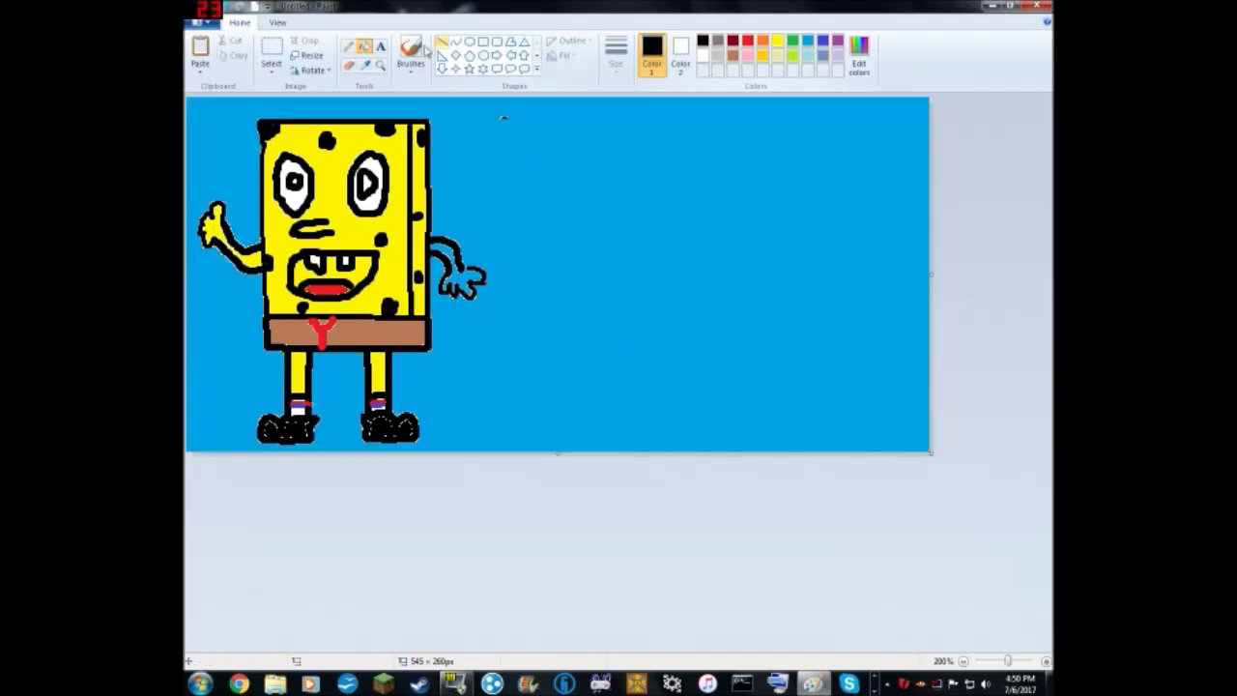
{"action": "left_click", "coordinate": [411, 53]}
{"action": "left_click", "coordinate": [363, 46]}
{"action": "left_click", "coordinate": [778, 40]}
{"action": "left_click", "coordinate": [464, 279]}
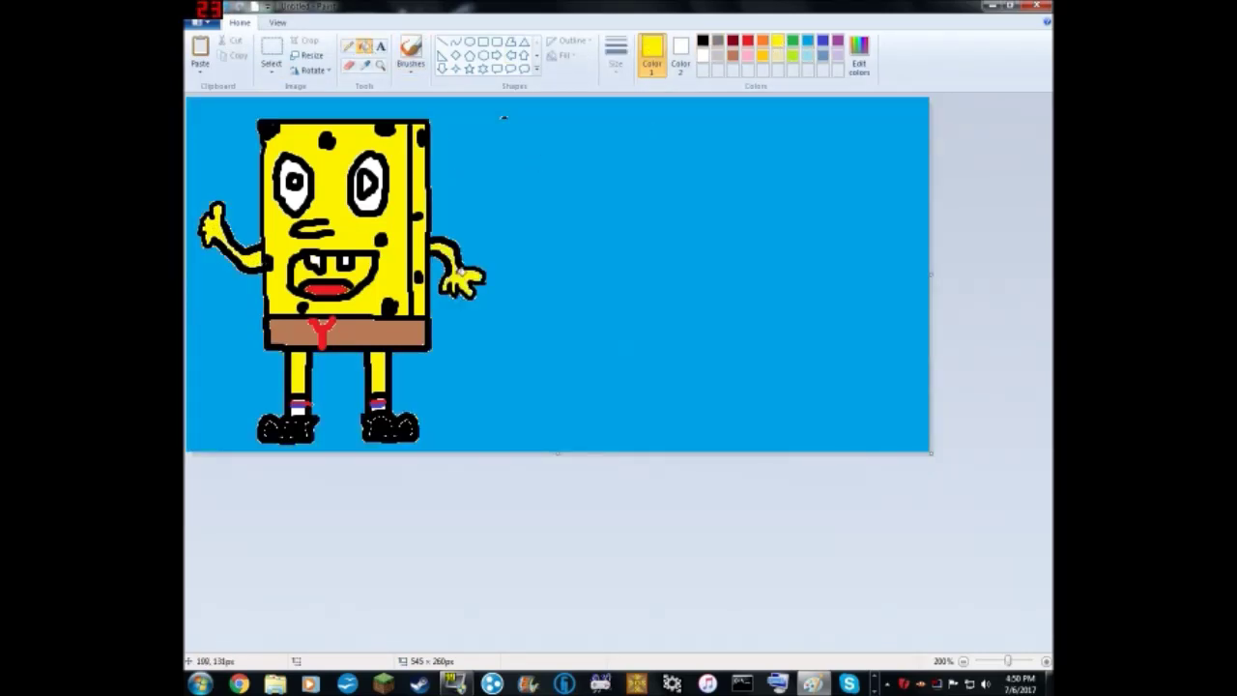
Draw a purple flower outline with an oval centre and surrounding petals in the blue area right of the character.
{"action": "left_click", "coordinate": [837, 41]}
{"action": "left_click", "coordinate": [411, 53]}
{"action": "mouse_move", "coordinate": [628, 158]}
{"action": "left_mouse_down"}
{"action": "mouse_move", "coordinate": [623, 193]}
{"action": "mouse_move", "coordinate": [586, 217]}
{"action": "mouse_move", "coordinate": [629, 155]}
{"action": "left_mouse_up"}
{"action": "left_click_drag", "start_coordinate": [633, 150], "coordinate": [657, 170]}
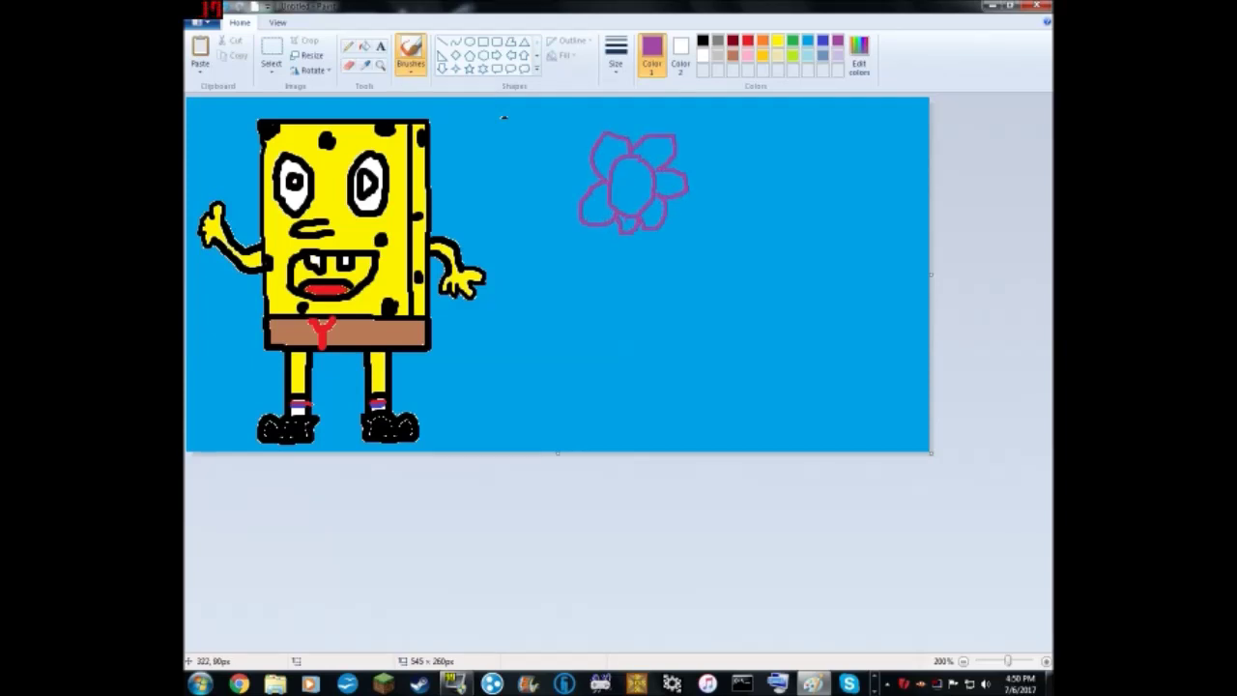
{"action": "left_click", "coordinate": [200, 48]}
{"action": "key", "text": "ctrl+z"}
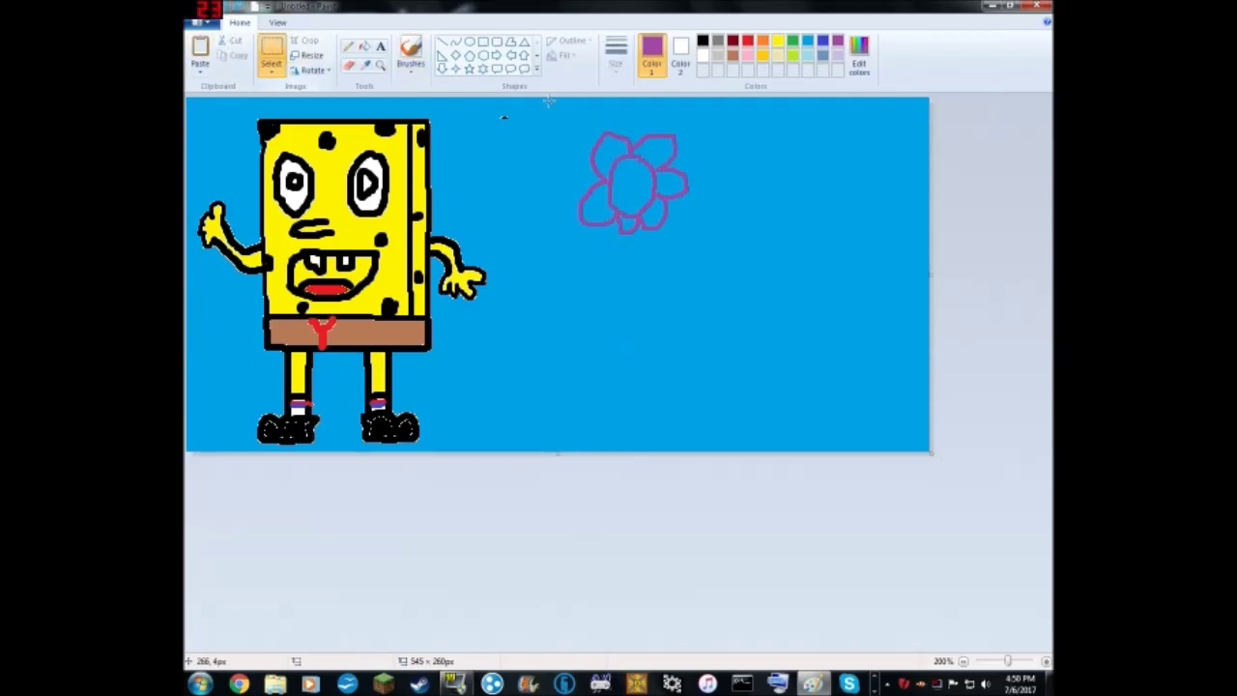
{"action": "left_click", "coordinate": [200, 49]}
{"action": "key", "text": "ctrl+z"}
Copy the purple flower and place two duplicates, one below the original and one to its right.
{"action": "left_click_drag", "start_coordinate": [559, 118], "coordinate": [690, 242]}
{"action": "right_click", "coordinate": [641, 176]}
{"action": "left_click", "coordinate": [676, 200]}
{"action": "left_click", "coordinate": [200, 48]}
{"action": "left_click_drag", "start_coordinate": [228, 148], "coordinate": [591, 343]}
{"action": "left_click", "coordinate": [200, 48]}
{"action": "left_click_drag", "start_coordinate": [227, 148], "coordinate": [758, 207]}
{"action": "left_click", "coordinate": [804, 468]}
Colour the duplicated flowers with the Fill tool, using green for the right copy and indigo for the lower one.
{"action": "left_click", "coordinate": [793, 42]}
{"action": "left_click", "coordinate": [365, 46]}
{"action": "left_click", "coordinate": [773, 217]}
{"action": "left_click", "coordinate": [607, 348]}
{"action": "key", "text": "ctrl+z"}
{"action": "left_click", "coordinate": [747, 42]}
{"action": "left_click", "coordinate": [809, 44]}
{"action": "left_click", "coordinate": [821, 43]}
{"action": "left_click", "coordinate": [647, 308]}
{"action": "key", "text": "F11"}
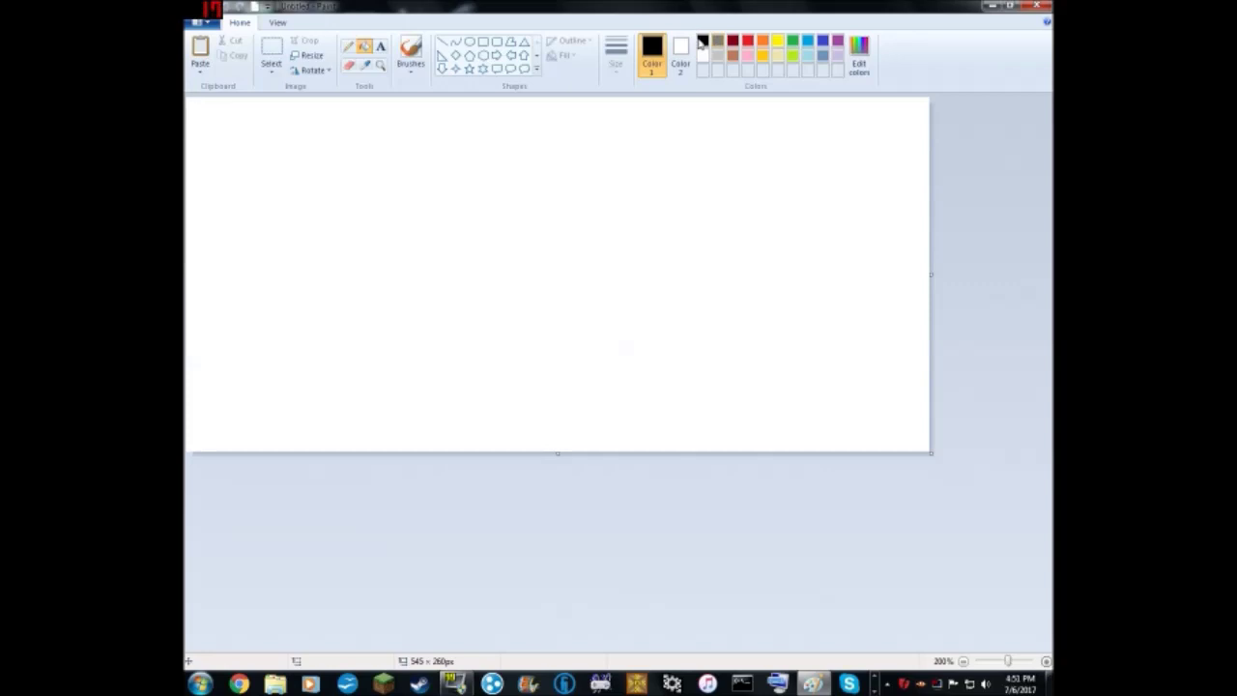
Draw a large muzzle with a lower lip and two round eyes on the blank canvas using a thick textured black brush.
{"action": "left_click", "coordinate": [411, 70]}
{"action": "left_click", "coordinate": [438, 119]}
{"action": "mouse_move", "coordinate": [263, 306]}
{"action": "left_mouse_down"}
{"action": "mouse_move", "coordinate": [345, 345]}
{"action": "mouse_move", "coordinate": [260, 309]}
{"action": "left_mouse_up"}
{"action": "mouse_move", "coordinate": [348, 365]}
{"action": "left_mouse_down"}
{"action": "mouse_move", "coordinate": [365, 397]}
{"action": "mouse_move", "coordinate": [547, 383]}
{"action": "left_mouse_up"}
{"action": "mouse_move", "coordinate": [276, 159]}
{"action": "left_mouse_down"}
{"action": "mouse_move", "coordinate": [268, 151]}
{"action": "mouse_move", "coordinate": [280, 145]}
{"action": "left_mouse_up"}
{"action": "left_click_drag", "start_coordinate": [665, 138], "coordinate": [660, 140]}
Add three smaller black whisker dots on each side of the muzzle with a thinner brush.
{"action": "left_click", "coordinate": [615, 53]}
{"action": "left_click", "coordinate": [615, 121]}
{"action": "left_click", "coordinate": [549, 275]}
{"action": "left_click", "coordinate": [591, 294]}
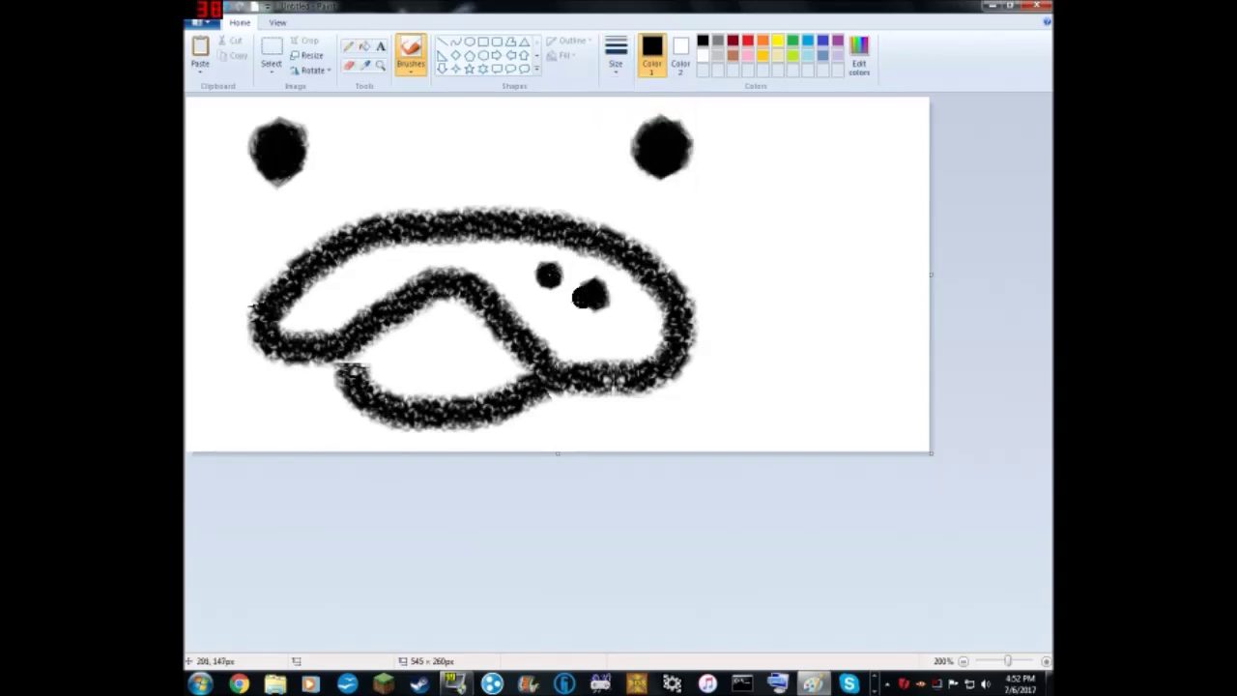
{"action": "left_click", "coordinate": [554, 315]}
{"action": "left_click", "coordinate": [366, 277]}
{"action": "left_click", "coordinate": [329, 286]}
{"action": "left_click", "coordinate": [343, 307]}
Draw thin light grey whiskers radiating from the dots on both sides of the muzzle.
{"action": "left_click", "coordinate": [411, 65]}
{"action": "left_click", "coordinate": [411, 92]}
{"action": "left_click", "coordinate": [717, 40]}
{"action": "mouse_move", "coordinate": [244, 229]}
{"action": "left_mouse_down"}
{"action": "mouse_move", "coordinate": [364, 268]}
{"action": "mouse_move", "coordinate": [363, 156]}
{"action": "left_mouse_up"}
{"action": "left_click_drag", "start_coordinate": [328, 316], "coordinate": [293, 323]}
{"action": "left_click_drag", "start_coordinate": [565, 246], "coordinate": [613, 219]}
{"action": "left_click_drag", "start_coordinate": [601, 311], "coordinate": [620, 337]}
{"action": "left_click_drag", "start_coordinate": [541, 307], "coordinate": [494, 279]}
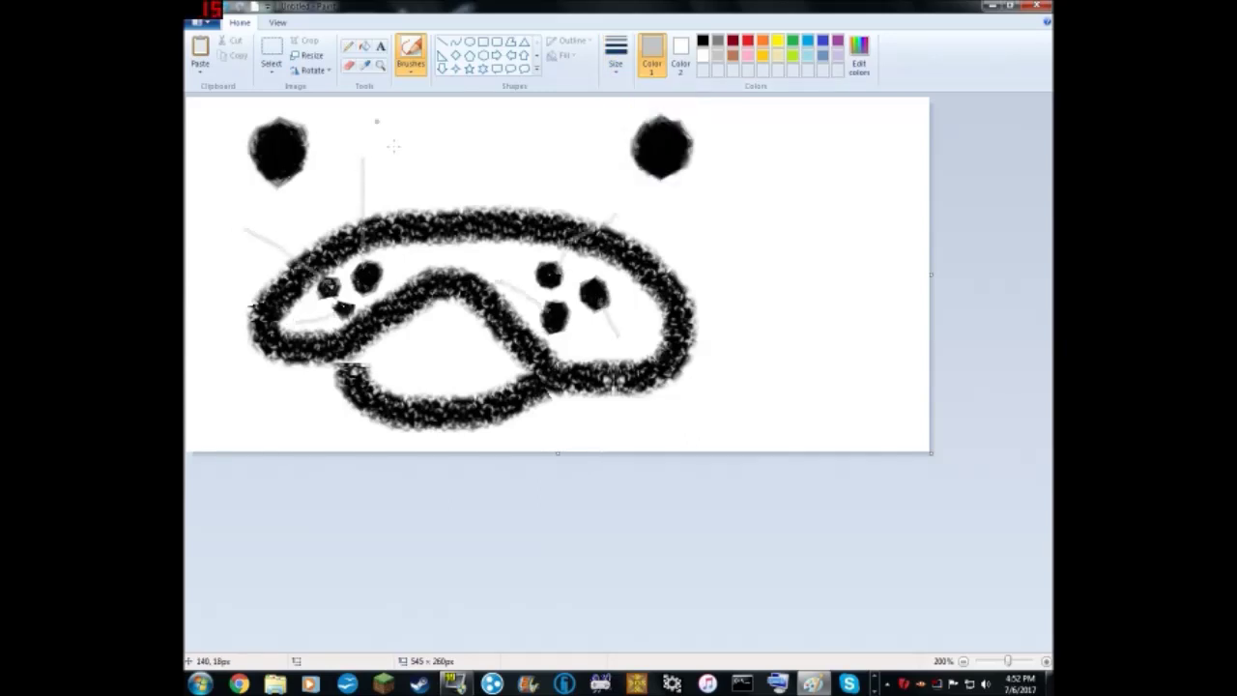
Draw the head's curved black right edge from the top to the bottom of the canvas.
{"action": "left_click", "coordinate": [411, 53]}
{"action": "left_click", "coordinate": [411, 145]}
{"action": "left_click", "coordinate": [703, 41]}
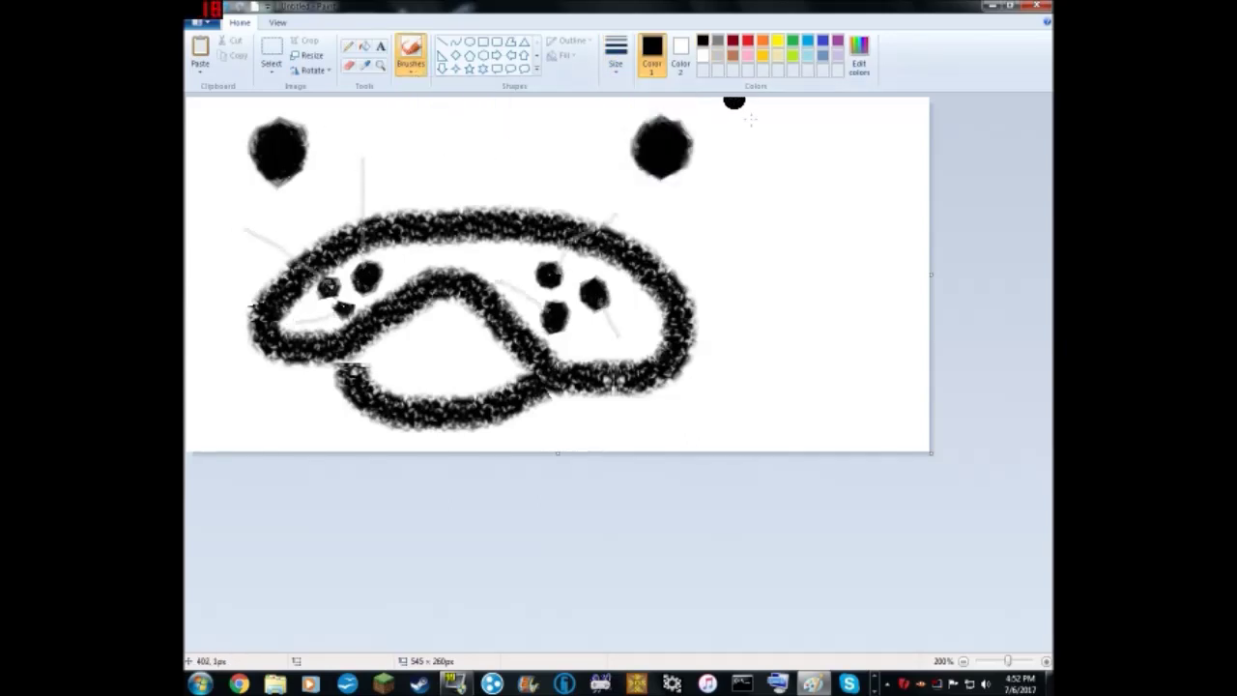
{"action": "left_click_drag", "start_coordinate": [735, 101], "coordinate": [725, 446]}
Draw a black arc inside the lower lip and paint a red tongue beneath it.
{"action": "left_click_drag", "start_coordinate": [398, 390], "coordinate": [508, 381]}
{"action": "left_click", "coordinate": [747, 41]}
{"action": "mouse_move", "coordinate": [426, 389]}
{"action": "left_mouse_down"}
{"action": "mouse_move", "coordinate": [487, 390]}
{"action": "mouse_move", "coordinate": [406, 391]}
{"action": "left_mouse_up"}
Fill the head area around the muzzle with orange.
{"action": "left_click", "coordinate": [717, 41]}
{"action": "left_click", "coordinate": [363, 45]}
{"action": "left_click", "coordinate": [339, 126]}
{"action": "key", "text": "ctrl+z"}
{"action": "left_click", "coordinate": [762, 41]}
{"action": "left_click", "coordinate": [494, 136]}
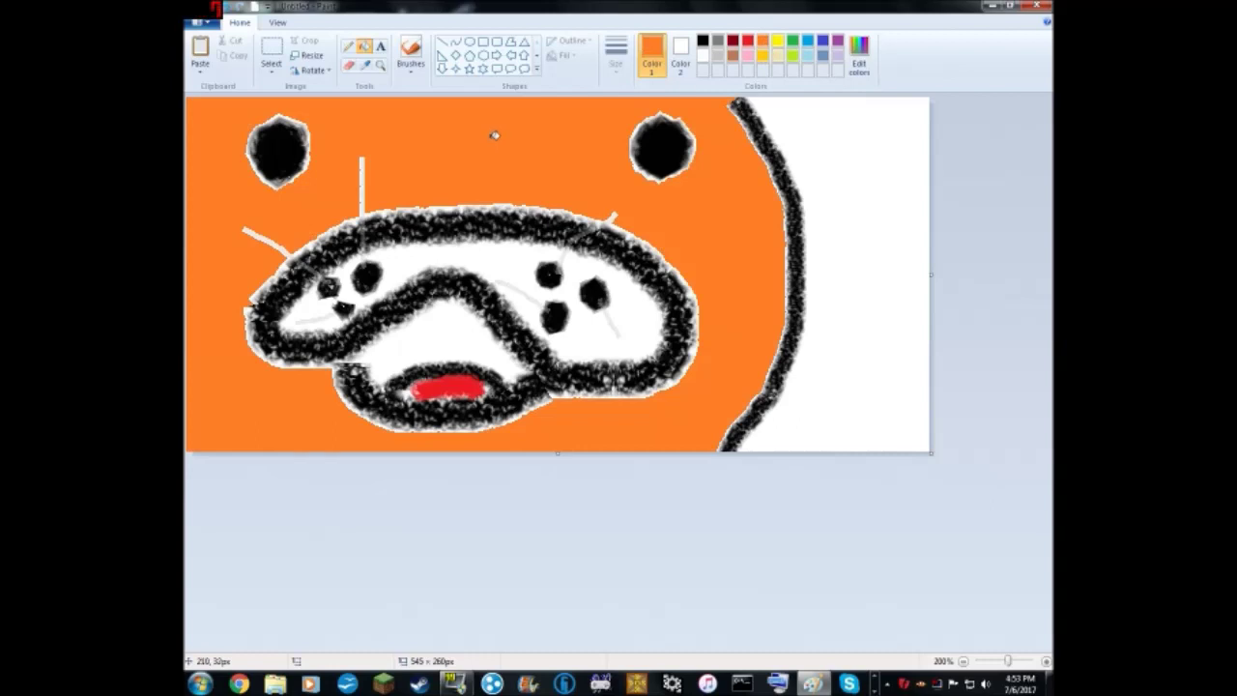
Fill both sides of the muzzle and the open mouth with black.
{"action": "left_click", "coordinate": [703, 41]}
{"action": "left_click", "coordinate": [492, 257]}
{"action": "left_click", "coordinate": [306, 306]}
{"action": "left_click", "coordinate": [438, 339]}
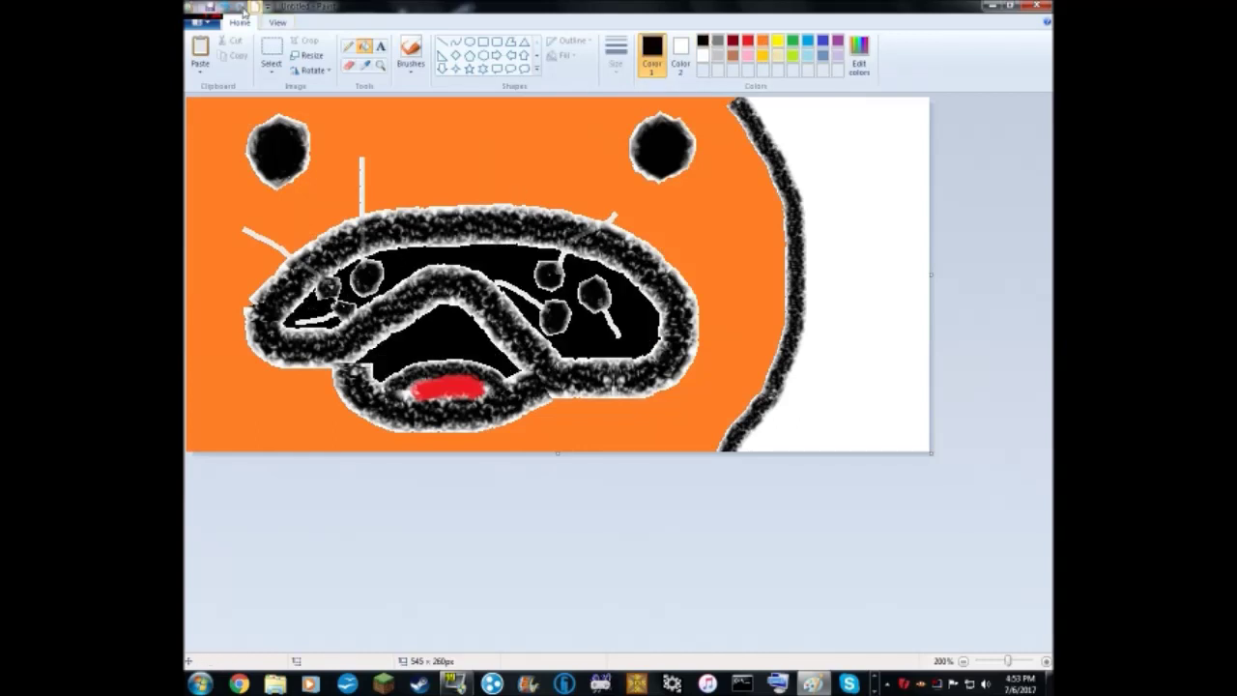
{"action": "left_click", "coordinate": [268, 10]}
{"action": "left_click", "coordinate": [267, 9]}
{"action": "left_click", "coordinate": [268, 9]}
{"action": "left_click", "coordinate": [458, 330]}
Outline a black five-pointed starfish on the blank canvas, with a curved waistline and cuff lines across its two legs.
{"action": "left_click", "coordinate": [411, 53]}
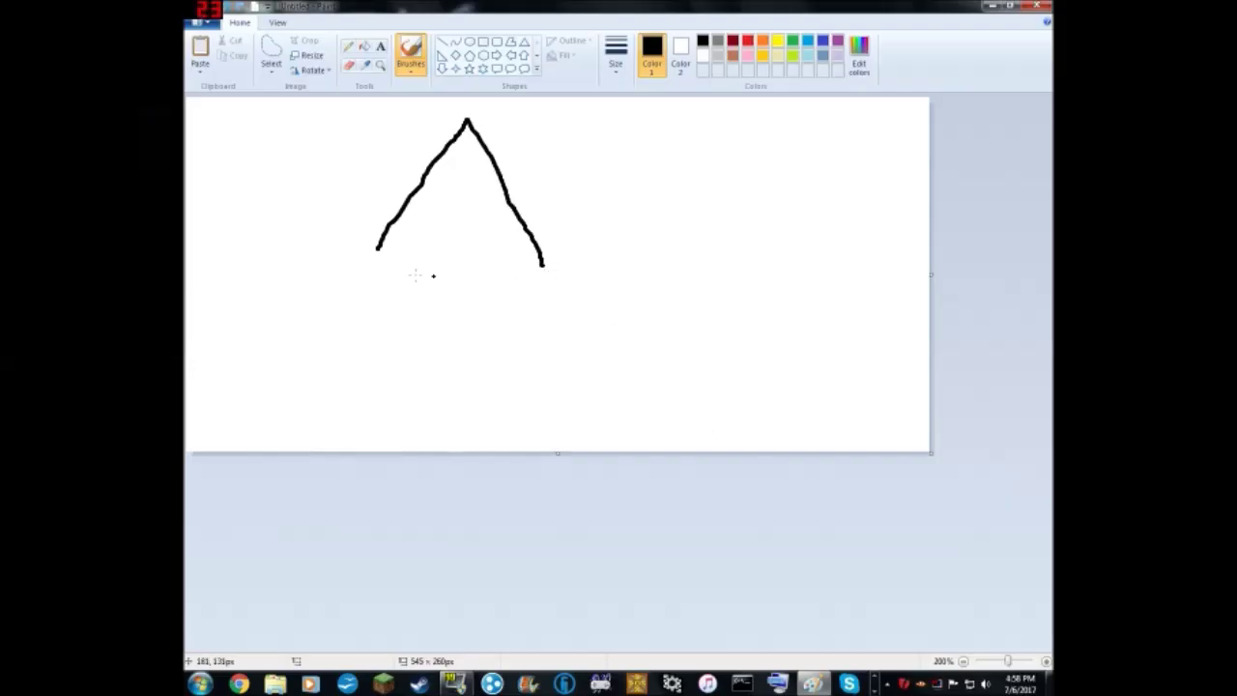
{"action": "mouse_move", "coordinate": [359, 335]}
{"action": "left_mouse_down"}
{"action": "mouse_move", "coordinate": [356, 440]}
{"action": "mouse_move", "coordinate": [667, 312]}
{"action": "left_mouse_up"}
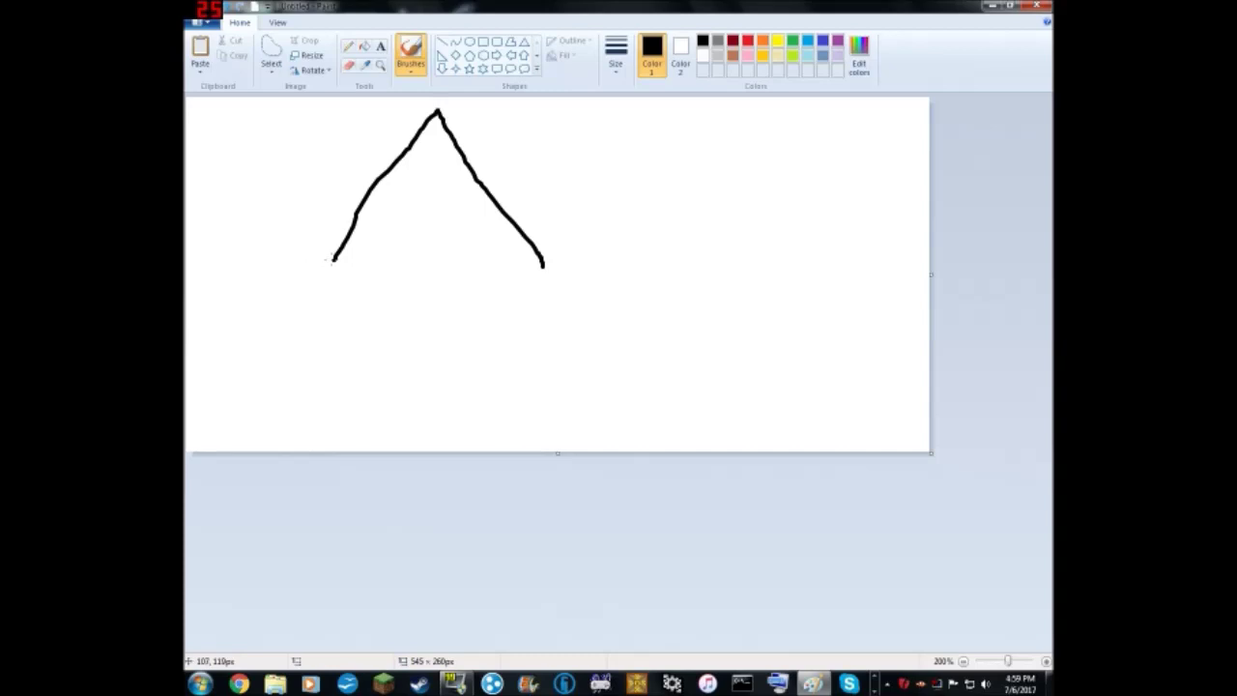
{"action": "mouse_move", "coordinate": [333, 258]}
{"action": "left_mouse_down"}
{"action": "mouse_move", "coordinate": [247, 192]}
{"action": "mouse_move", "coordinate": [317, 336]}
{"action": "mouse_move", "coordinate": [276, 433]}
{"action": "mouse_move", "coordinate": [372, 357]}
{"action": "mouse_move", "coordinate": [449, 353]}
{"action": "mouse_move", "coordinate": [486, 404]}
{"action": "mouse_move", "coordinate": [534, 418]}
{"action": "mouse_move", "coordinate": [544, 262]}
{"action": "left_mouse_up"}
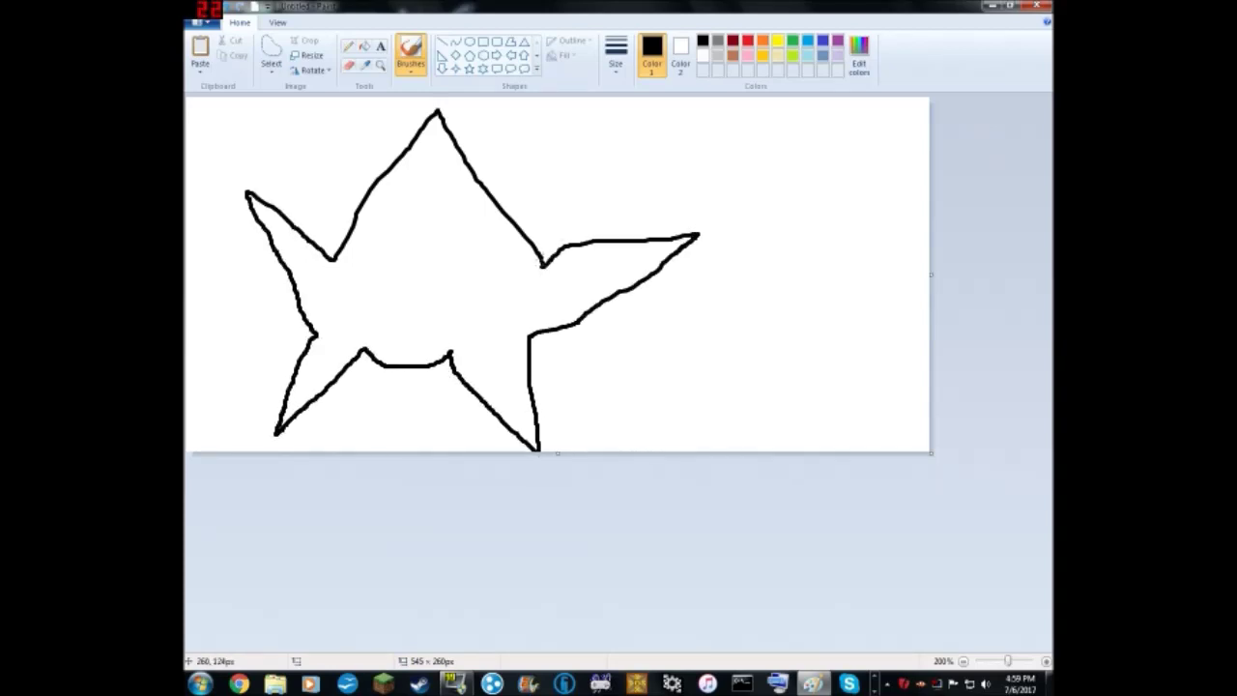
{"action": "mouse_move", "coordinate": [314, 324]}
{"action": "left_mouse_down"}
{"action": "mouse_move", "coordinate": [378, 291]}
{"action": "mouse_move", "coordinate": [530, 336]}
{"action": "left_mouse_up"}
{"action": "left_click_drag", "start_coordinate": [481, 396], "coordinate": [551, 383]}
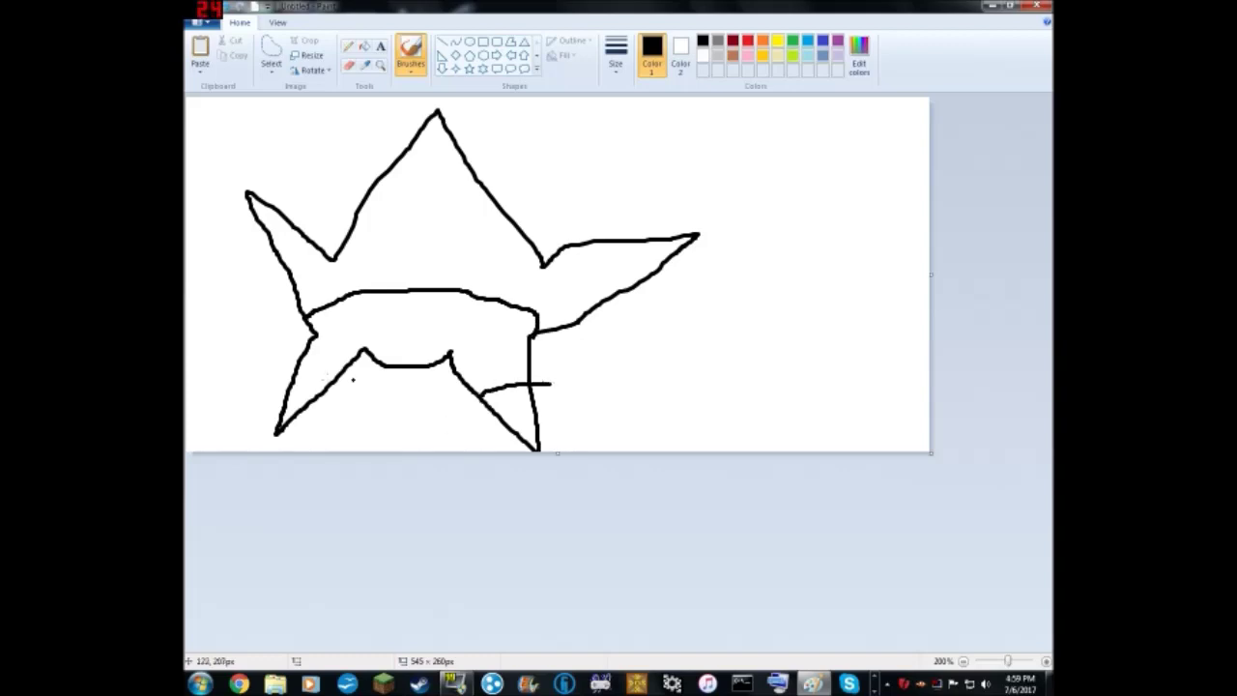
Paste two copies of the flower, shrink them and place them side by side on the starfish's pants.
{"action": "key", "text": "ctrl+v"}
{"action": "left_click_drag", "start_coordinate": [243, 133], "coordinate": [392, 297]}
{"action": "left_click_drag", "start_coordinate": [468, 379], "coordinate": [418, 329]}
{"action": "key", "text": "ctrl+v"}
{"action": "left_click_drag", "start_coordinate": [322, 183], "coordinate": [502, 383]}
Fill the background and enclosed areas of the right flower patch with lime green.
{"action": "left_click", "coordinate": [364, 46]}
{"action": "left_click", "coordinate": [792, 55]}
{"action": "left_click", "coordinate": [492, 338]}
{"action": "left_click", "coordinate": [471, 331]}
{"action": "left_click", "coordinate": [515, 338]}
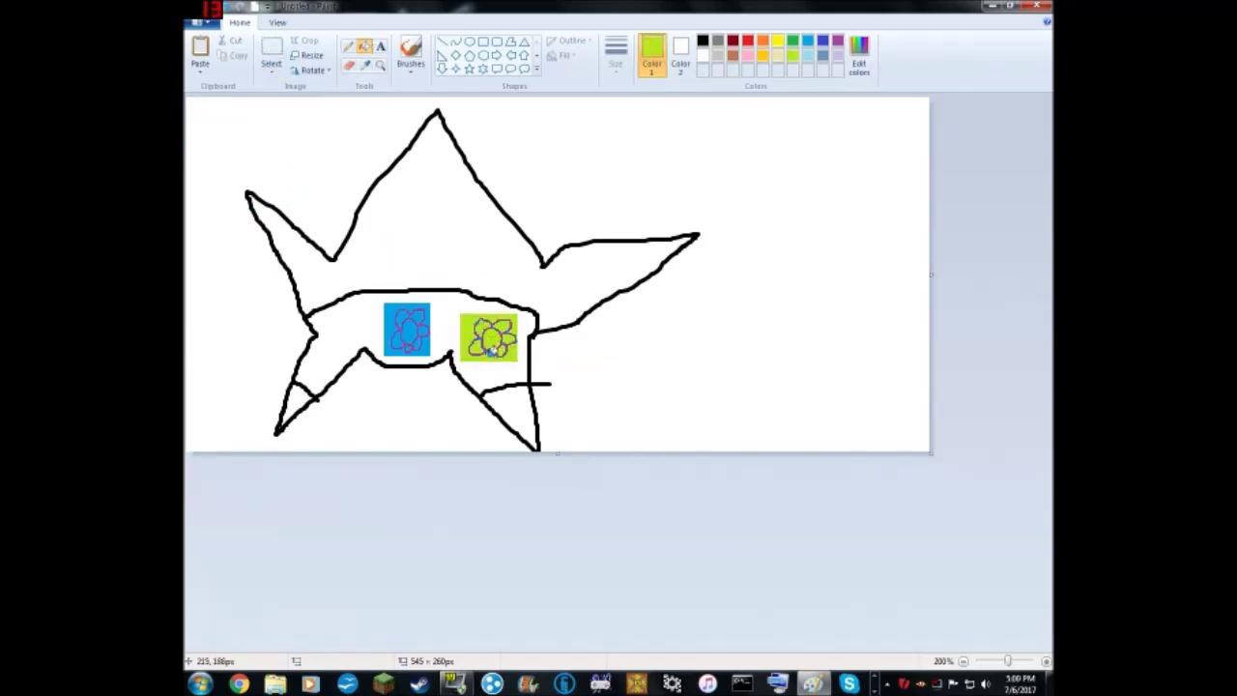
Fill the starfish's pants and the background and enclosed areas of the left flower patch with lime green.
{"action": "left_click", "coordinate": [443, 314]}
{"action": "left_click", "coordinate": [414, 334]}
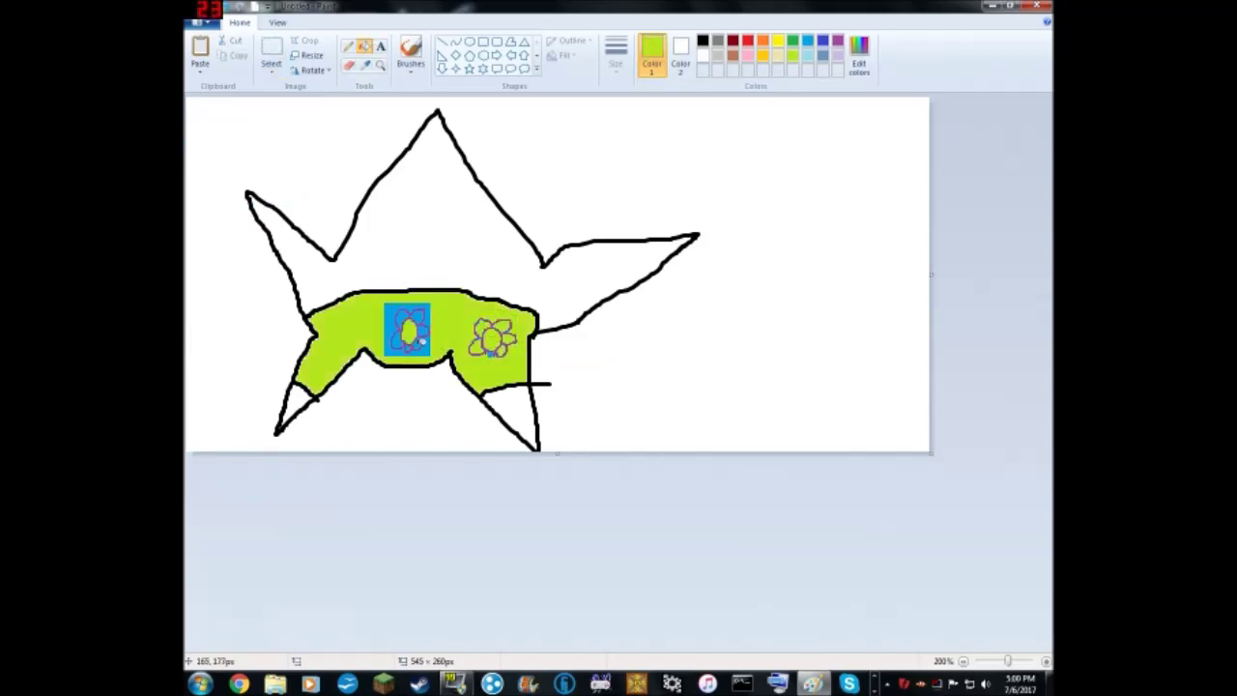
{"action": "left_click", "coordinate": [224, 7]}
{"action": "left_click", "coordinate": [224, 7]}
{"action": "left_click", "coordinate": [497, 370]}
{"action": "left_click", "coordinate": [423, 336]}
{"action": "left_click", "coordinate": [422, 341]}
{"action": "left_click", "coordinate": [418, 317]}
{"action": "left_click", "coordinate": [397, 338]}
Copy the middle flower on the pants and paste a third one onto the starfish's left hip.
{"action": "left_click", "coordinate": [271, 64]}
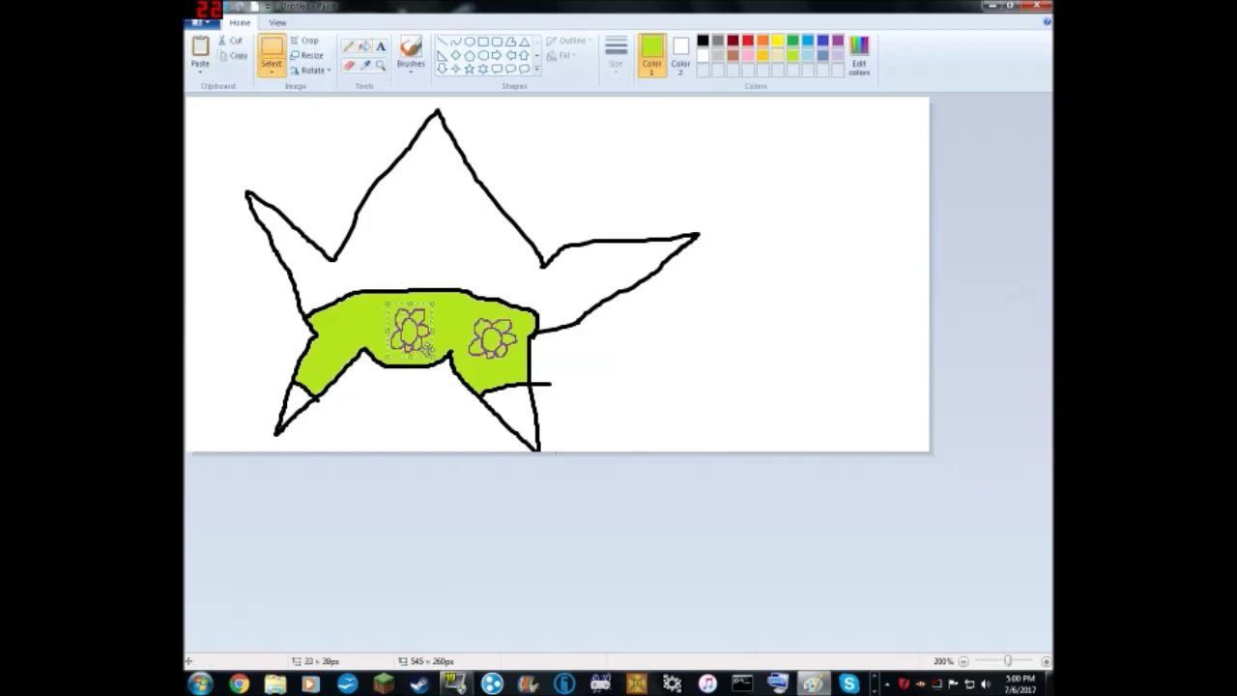
{"action": "key", "text": "ctrl+v"}
{"action": "key", "text": "ctrl+z"}
{"action": "left_click_drag", "start_coordinate": [390, 307], "coordinate": [430, 358]}
{"action": "right_click", "coordinate": [413, 326]}
{"action": "left_click", "coordinate": [435, 349]}
{"action": "key", "text": "ctrl+v"}
{"action": "mouse_move", "coordinate": [264, 177]}
{"action": "left_mouse_down"}
{"action": "mouse_move", "coordinate": [358, 361]}
{"action": "mouse_move", "coordinate": [344, 347]}
{"action": "mouse_move", "coordinate": [389, 347]}
{"action": "mouse_move", "coordinate": [357, 360]}
{"action": "left_mouse_up"}
Fill the starfish's upper body and both feet below the cuffs with pink.
{"action": "left_click", "coordinate": [363, 46]}
{"action": "left_click", "coordinate": [748, 55]}
{"action": "left_click", "coordinate": [510, 210]}
{"action": "left_click", "coordinate": [510, 413]}
{"action": "left_click", "coordinate": [302, 402]}
Draw a rounded black outline over the tip of the starfish's head and fill the new areas with pink.
{"action": "left_click", "coordinate": [702, 40]}
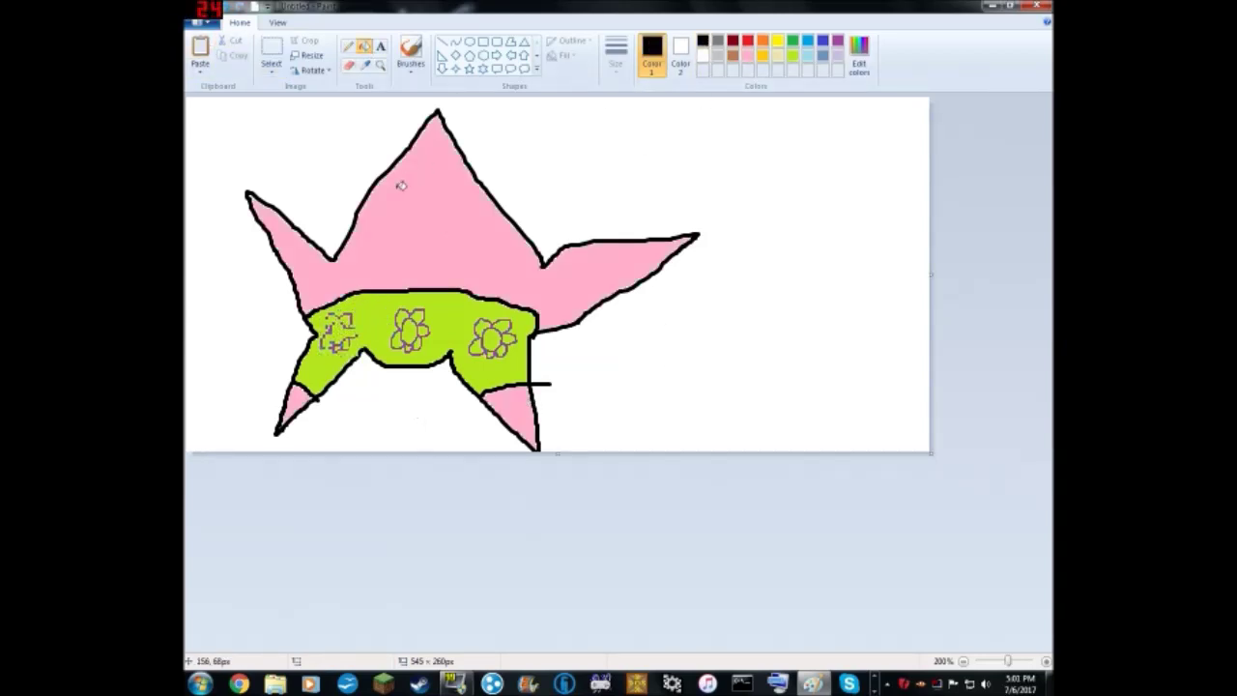
{"action": "left_click", "coordinate": [411, 50]}
{"action": "mouse_move", "coordinate": [407, 147]}
{"action": "left_mouse_down"}
{"action": "mouse_move", "coordinate": [449, 121]}
{"action": "mouse_move", "coordinate": [462, 160]}
{"action": "left_mouse_up"}
{"action": "left_click", "coordinate": [748, 55]}
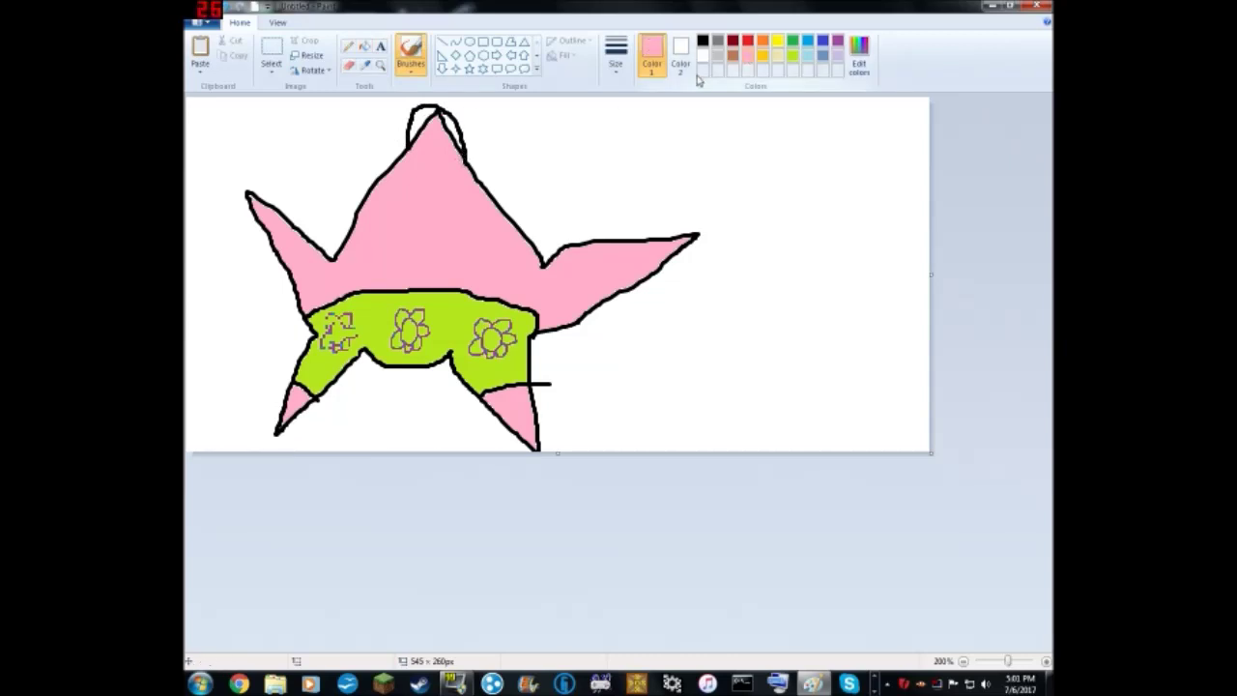
{"action": "left_click", "coordinate": [365, 48]}
{"action": "left_click", "coordinate": [423, 123]}
{"action": "left_click", "coordinate": [451, 129]}
Draw two oval eyes and an open mouth with one tooth on the starfish's face in thicker black strokes.
{"action": "left_click", "coordinate": [410, 50]}
{"action": "left_click", "coordinate": [616, 54]}
{"action": "left_click", "coordinate": [638, 136]}
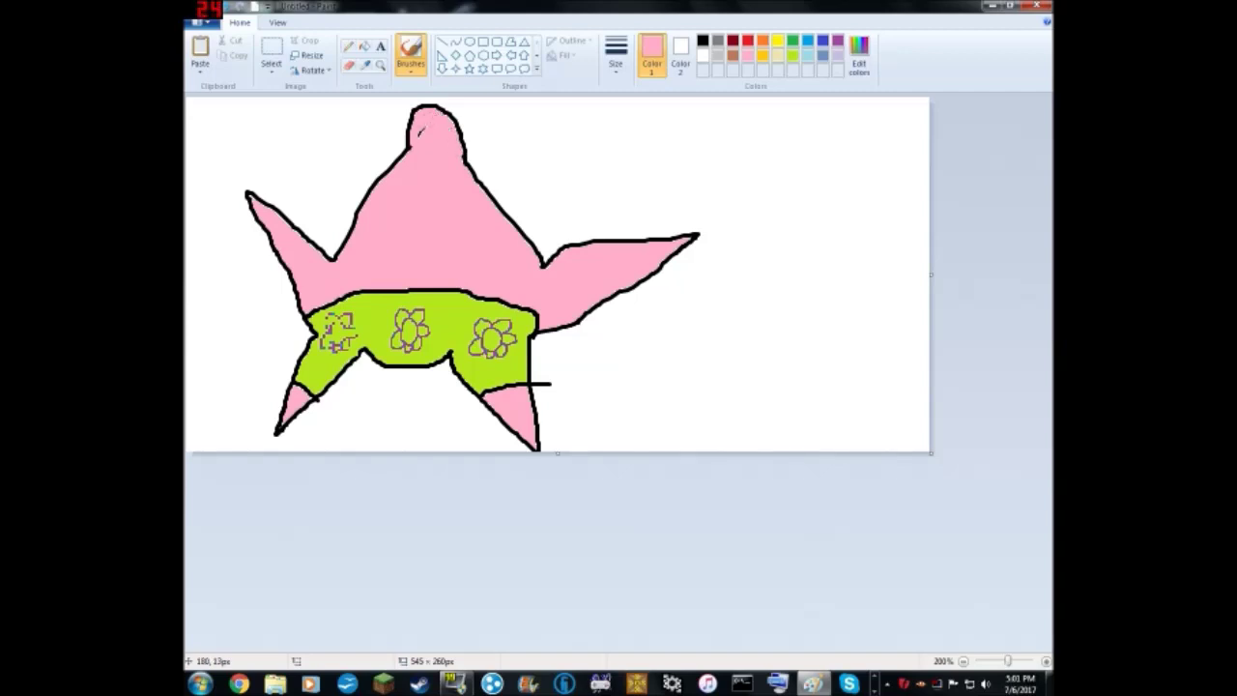
{"action": "left_click", "coordinate": [703, 39]}
{"action": "mouse_move", "coordinate": [402, 181]}
{"action": "left_mouse_down"}
{"action": "mouse_move", "coordinate": [389, 230]}
{"action": "mouse_move", "coordinate": [402, 184]}
{"action": "left_mouse_up"}
{"action": "mouse_move", "coordinate": [446, 181]}
{"action": "left_mouse_down"}
{"action": "mouse_move", "coordinate": [454, 228]}
{"action": "mouse_move", "coordinate": [450, 182]}
{"action": "left_mouse_up"}
{"action": "mouse_move", "coordinate": [381, 247]}
{"action": "left_mouse_down"}
{"action": "mouse_move", "coordinate": [455, 247]}
{"action": "mouse_move", "coordinate": [397, 276]}
{"action": "mouse_move", "coordinate": [414, 251]}
{"action": "left_mouse_up"}
Paint the starfish's tooth white and fill the rest of the mouth with black.
{"action": "left_click", "coordinate": [616, 53]}
{"action": "left_click", "coordinate": [702, 55]}
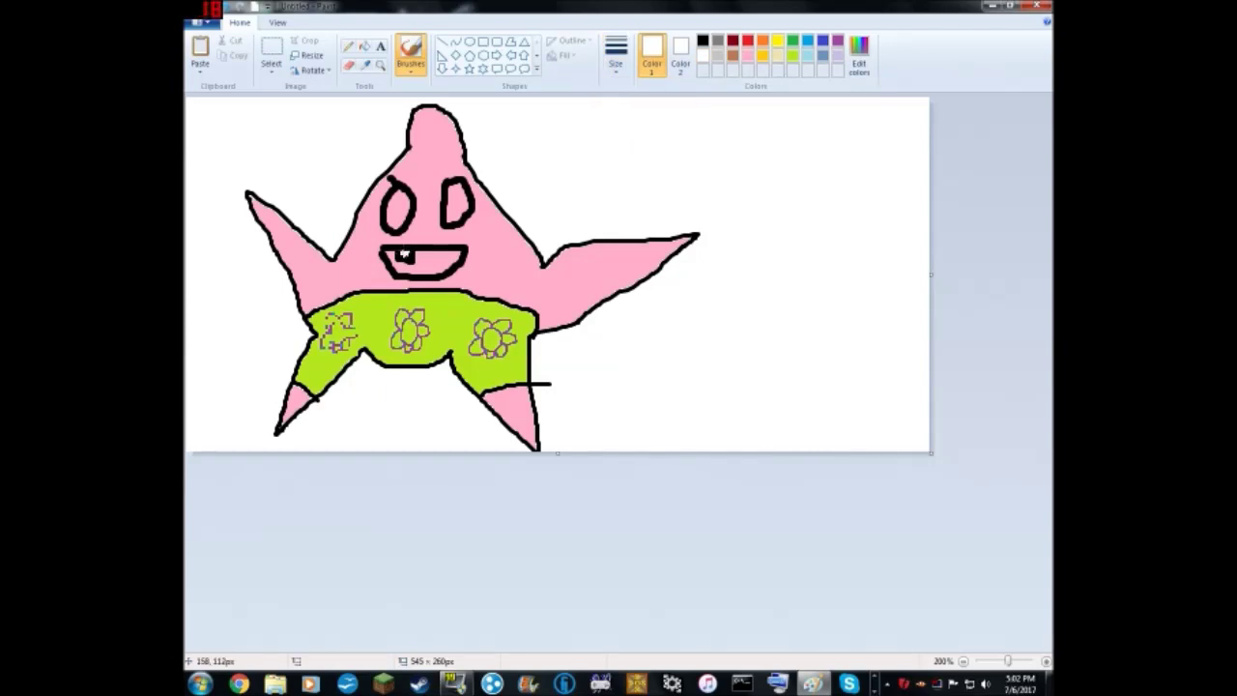
{"action": "left_click", "coordinate": [702, 40]}
{"action": "left_click", "coordinate": [364, 46]}
{"action": "left_click", "coordinate": [426, 263]}
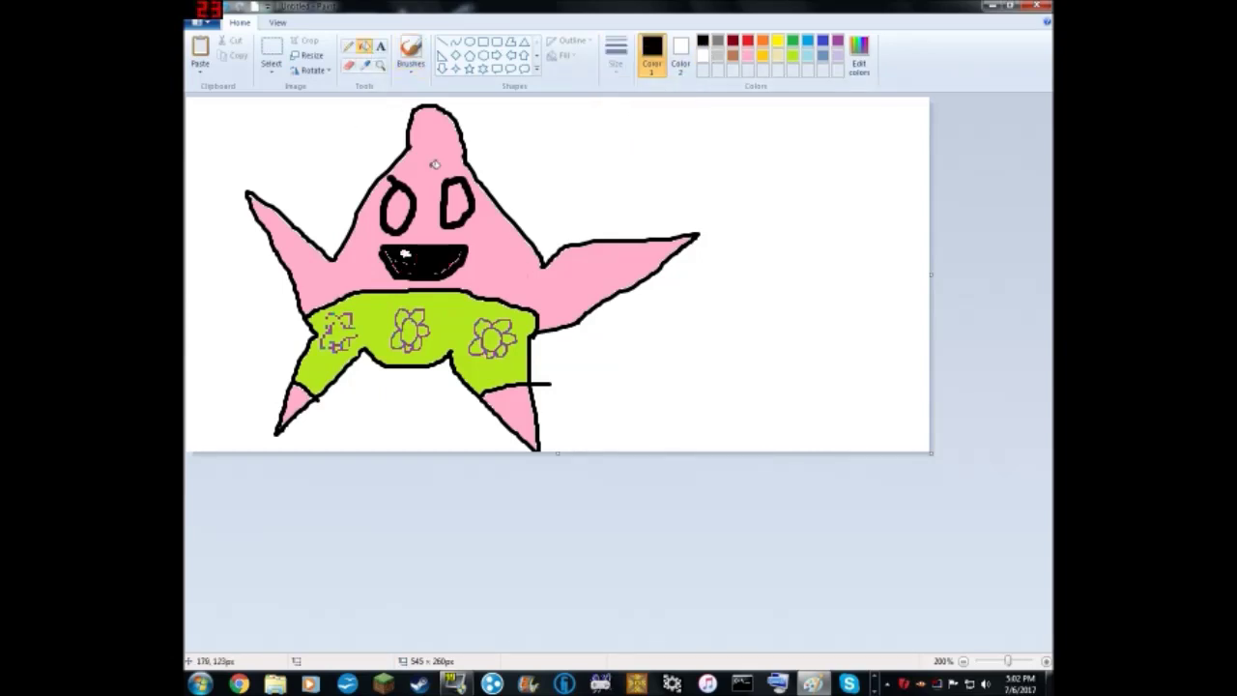
Paint the inside of both starfish eyes white and add indigo pupils.
{"action": "left_click", "coordinate": [410, 53]}
{"action": "left_click", "coordinate": [616, 53]}
{"action": "left_click", "coordinate": [647, 145]}
{"action": "left_click", "coordinate": [616, 54]}
{"action": "left_click", "coordinate": [648, 107]}
{"action": "left_click", "coordinate": [703, 55]}
{"action": "left_click_drag", "start_coordinate": [455, 194], "coordinate": [460, 214]}
{"action": "left_click_drag", "start_coordinate": [394, 198], "coordinate": [400, 221]}
{"action": "left_click", "coordinate": [823, 41]}
{"action": "left_click", "coordinate": [396, 206]}
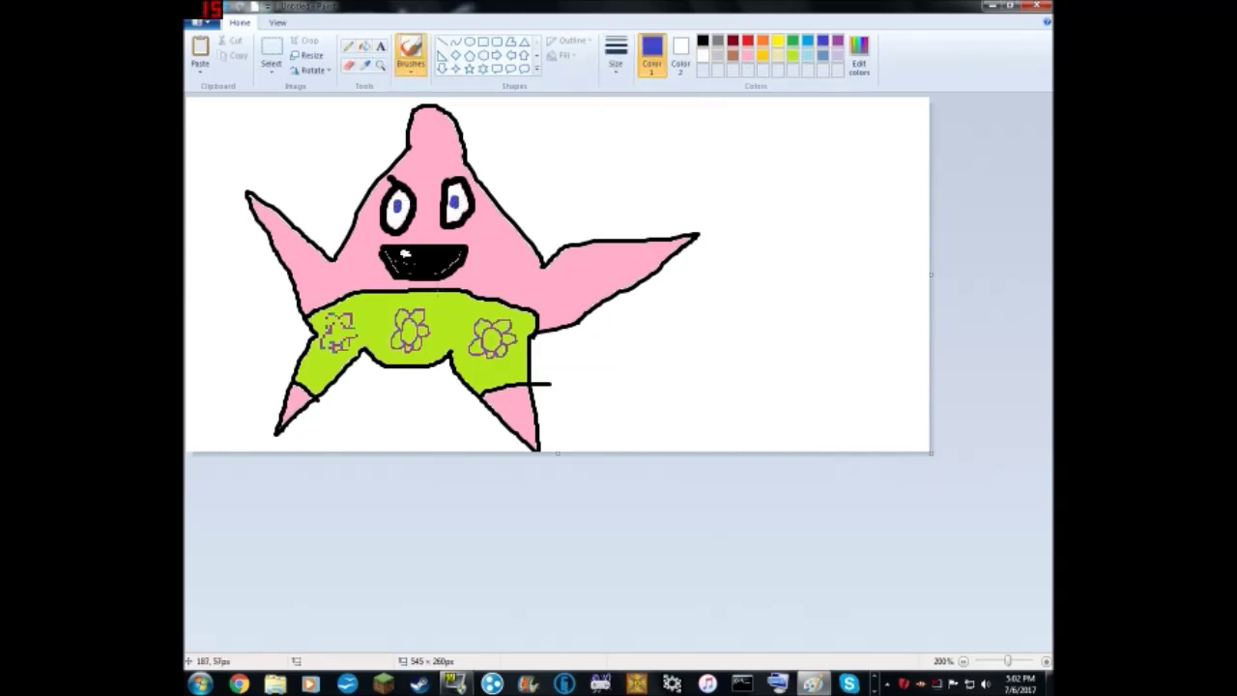
Try a short black vertical bar below the middle of the starfish's pants.
{"action": "left_click", "coordinate": [702, 41]}
{"action": "mouse_move", "coordinate": [398, 364]}
{"action": "left_mouse_down"}
{"action": "mouse_move", "coordinate": [400, 407]}
{"action": "mouse_move", "coordinate": [398, 372]}
{"action": "left_mouse_up"}
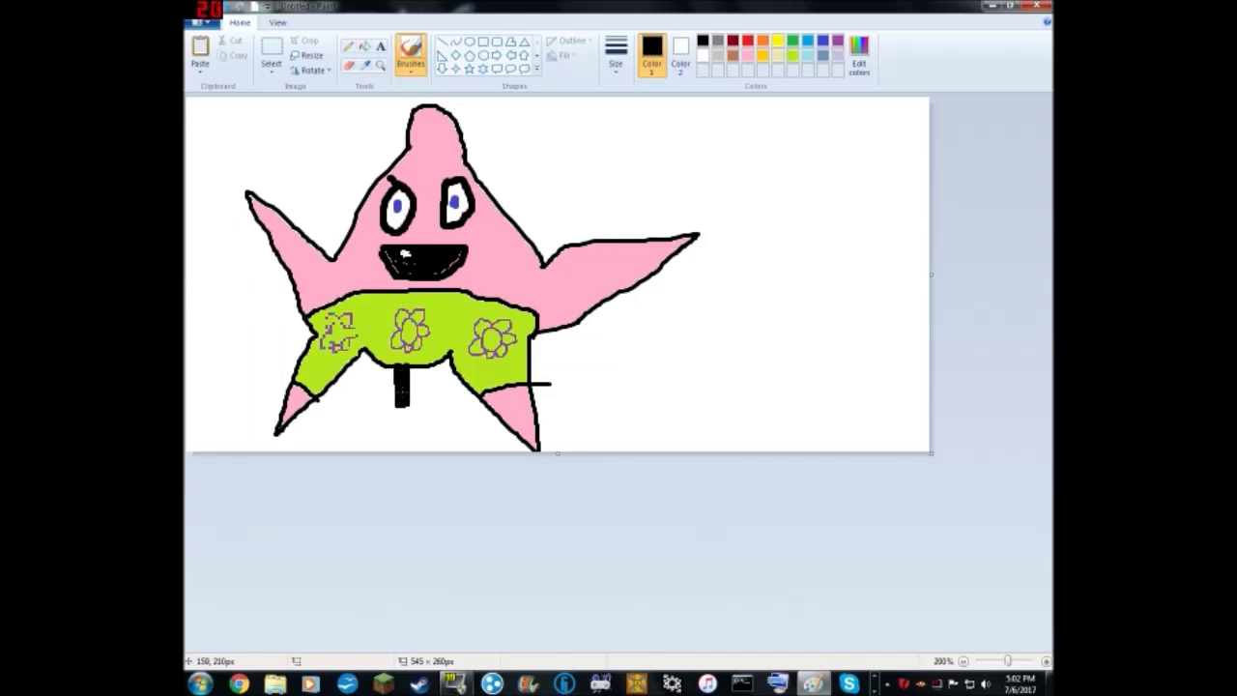
{"action": "left_click", "coordinate": [255, 6]}
Fill the background around the starfish with turquoise blue.
{"action": "left_click", "coordinate": [807, 40]}
{"action": "left_click", "coordinate": [363, 46]}
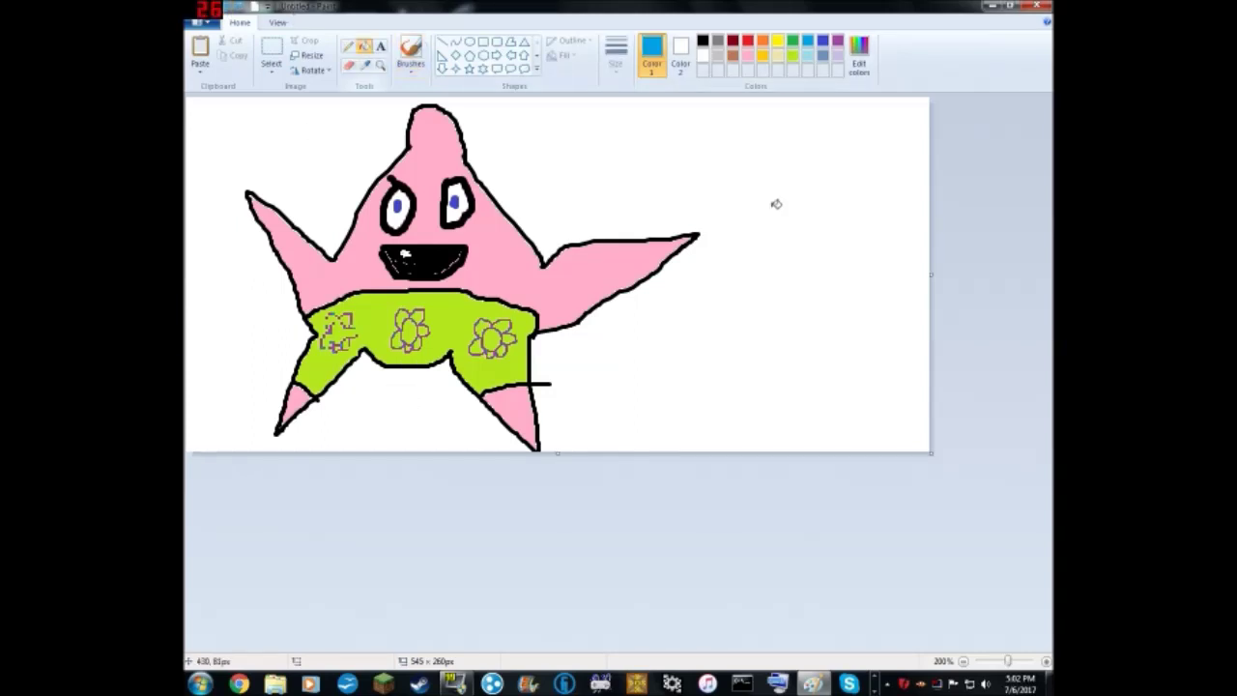
{"action": "left_click", "coordinate": [773, 203]}
Draw a brown handle with a round head at the starfish's right hand and fill the head with white.
{"action": "left_click", "coordinate": [410, 54]}
{"action": "left_click", "coordinate": [702, 41]}
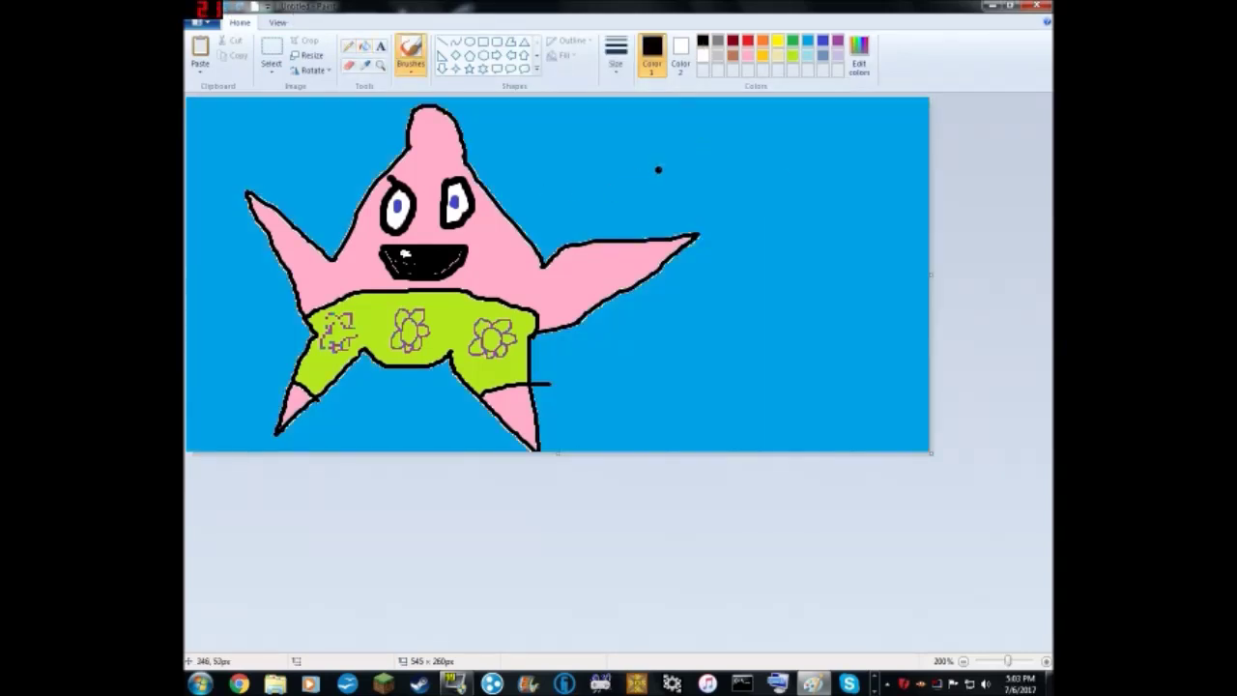
{"action": "left_click", "coordinate": [733, 55]}
{"action": "mouse_move", "coordinate": [694, 253]}
{"action": "left_mouse_down"}
{"action": "mouse_move", "coordinate": [695, 170]}
{"action": "mouse_move", "coordinate": [658, 142]}
{"action": "mouse_move", "coordinate": [697, 170]}
{"action": "left_mouse_up"}
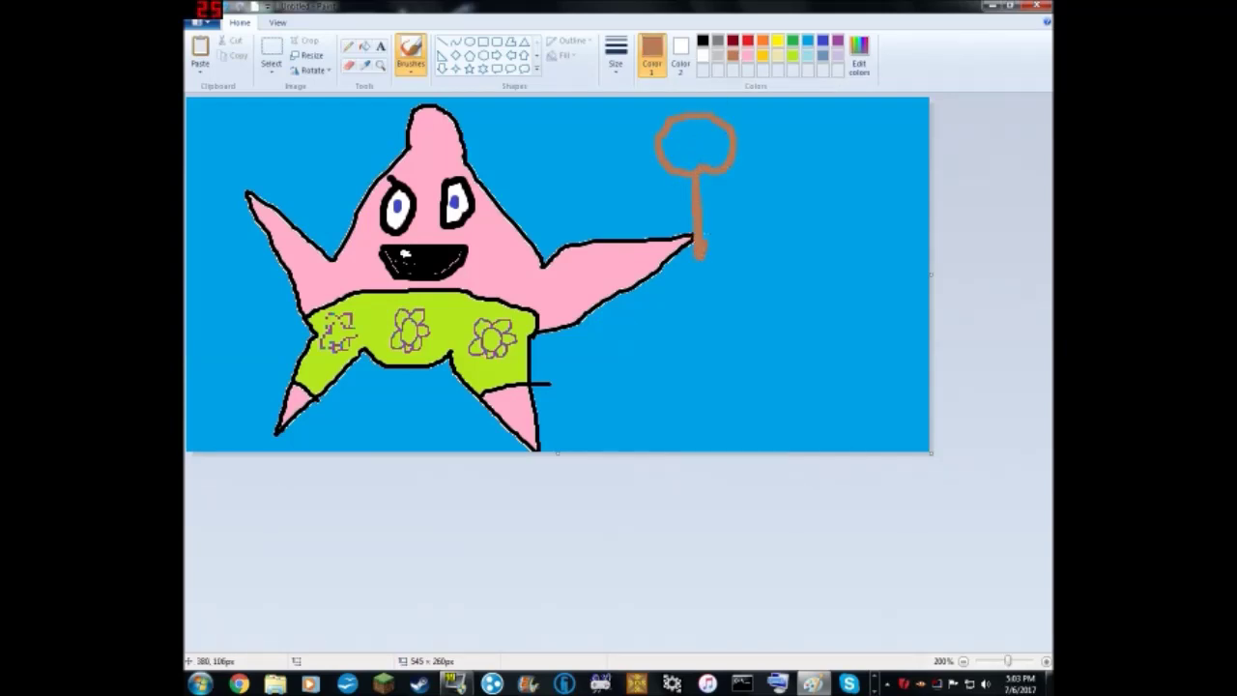
{"action": "left_click", "coordinate": [702, 55]}
{"action": "left_click", "coordinate": [364, 46]}
{"action": "left_click", "coordinate": [696, 145]}
Draw thin black crossing lines, including a V shape, inside the white head of the held object.
{"action": "left_click", "coordinate": [702, 41]}
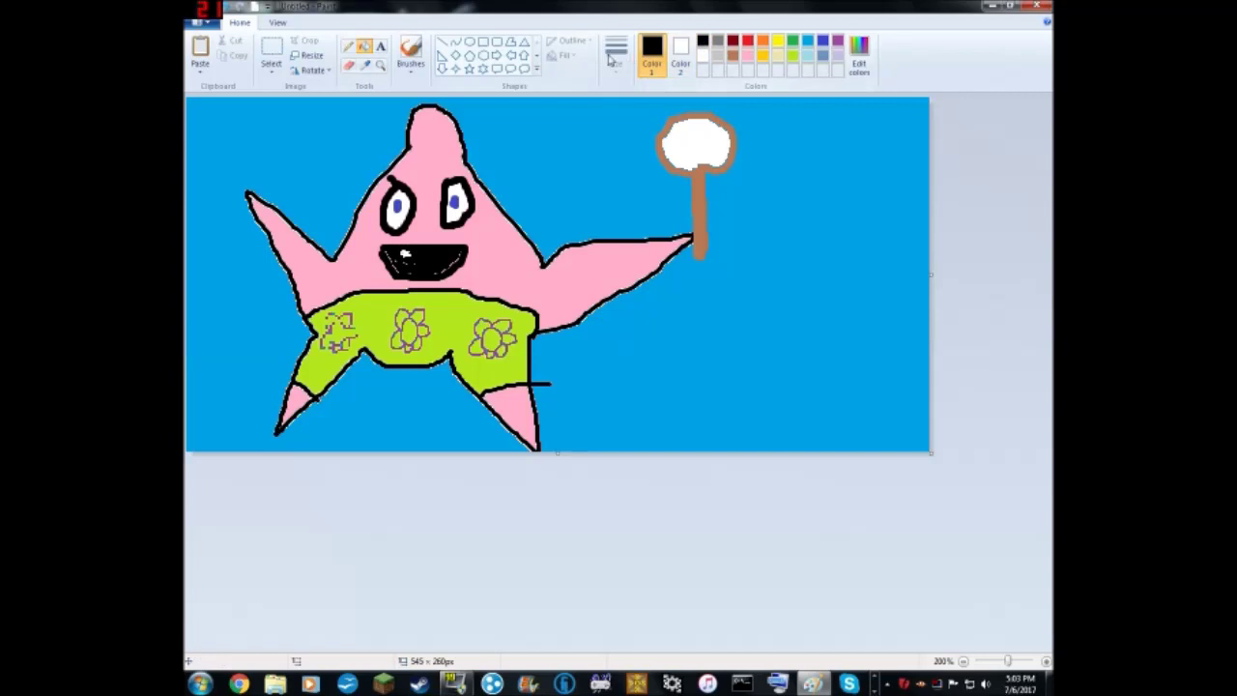
{"action": "left_click", "coordinate": [409, 53]}
{"action": "left_click", "coordinate": [616, 53]}
{"action": "left_click", "coordinate": [638, 117]}
{"action": "left_click_drag", "start_coordinate": [693, 142], "coordinate": [708, 120]}
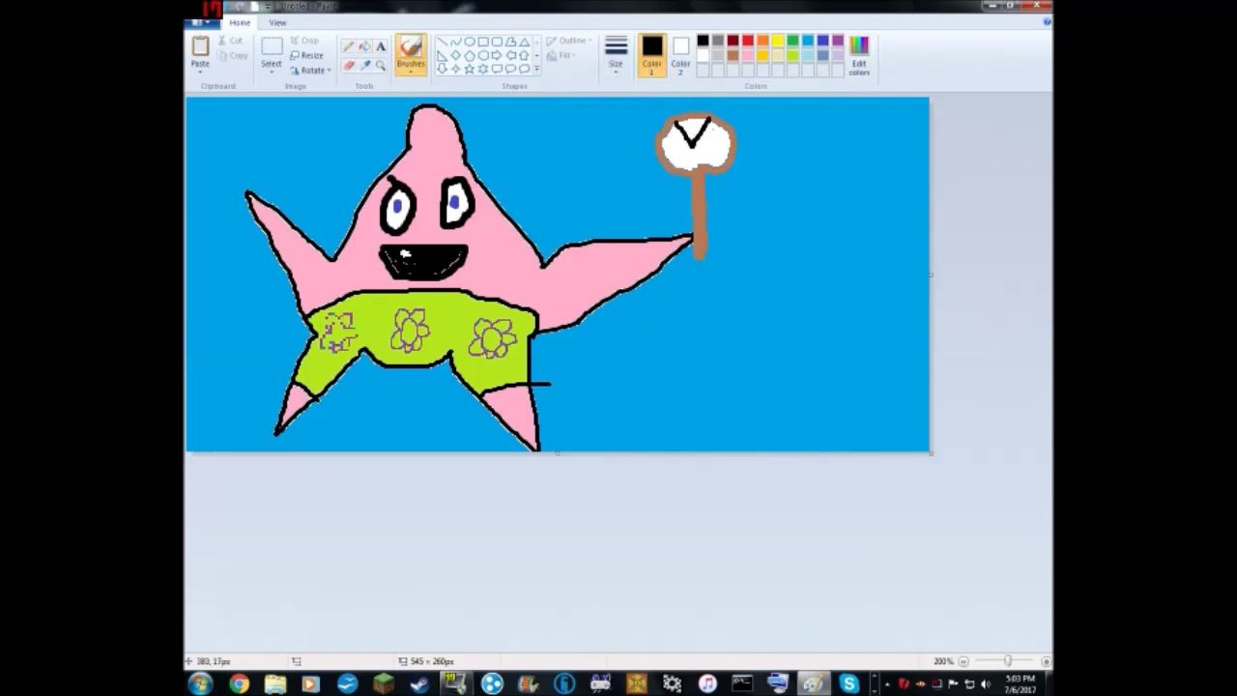
{"action": "left_click_drag", "start_coordinate": [692, 122], "coordinate": [707, 163]}
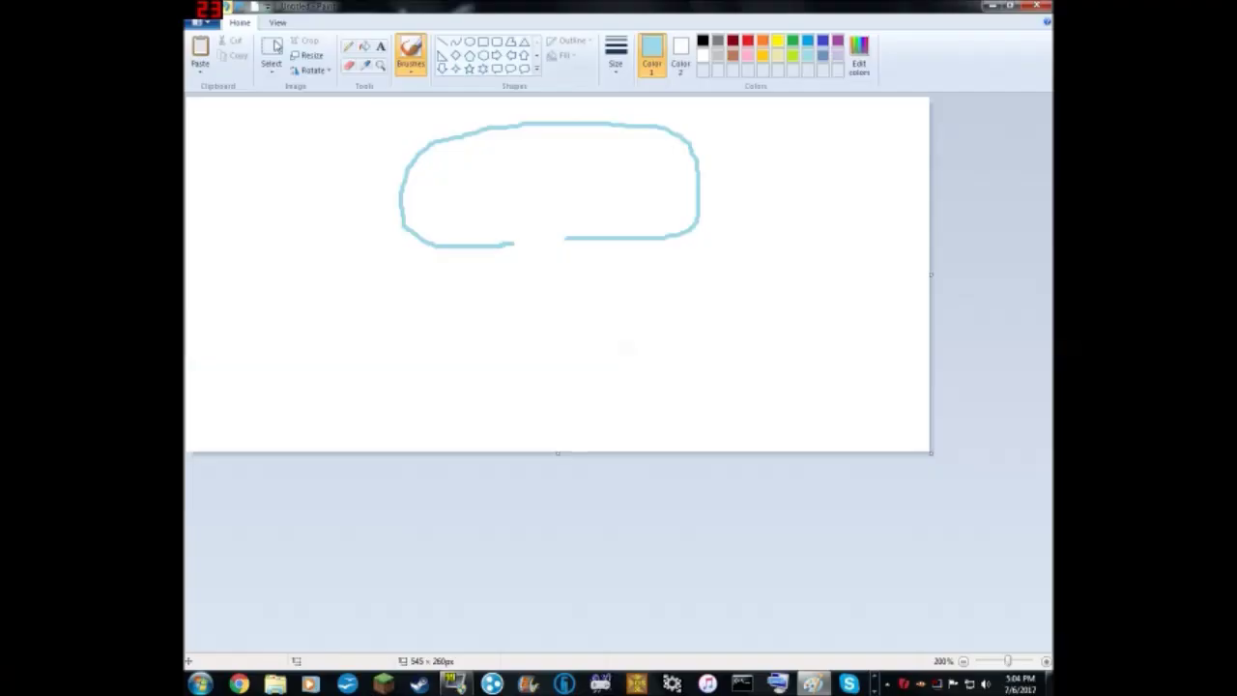
Close the light blue head outline with a long pointed nose and add two black oval eyes.
{"action": "left_click_drag", "start_coordinate": [512, 244], "coordinate": [574, 234]}
{"action": "left_click", "coordinate": [703, 41]}
{"action": "left_click_drag", "start_coordinate": [493, 144], "coordinate": [495, 146]}
{"action": "left_click_drag", "start_coordinate": [650, 154], "coordinate": [649, 154]}
Draw a black U-shaped jaw around the nose with curved lip lines on both sides.
{"action": "mouse_move", "coordinate": [476, 243]}
{"action": "left_mouse_down"}
{"action": "mouse_move", "coordinate": [486, 315]}
{"action": "mouse_move", "coordinate": [567, 334]}
{"action": "mouse_move", "coordinate": [609, 242]}
{"action": "left_mouse_up"}
{"action": "left_click_drag", "start_coordinate": [510, 282], "coordinate": [518, 283]}
{"action": "left_click_drag", "start_coordinate": [574, 278], "coordinate": [605, 302]}
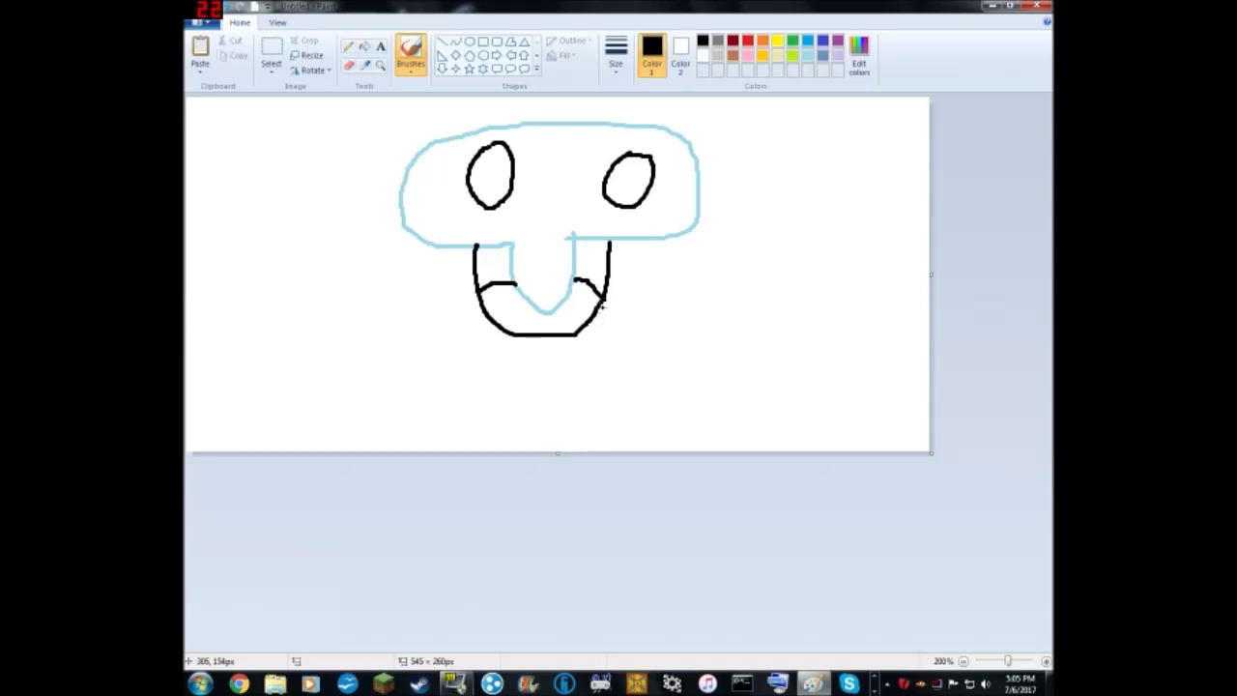
Fill the wide head and long nose with light blue.
{"action": "left_click", "coordinate": [364, 46]}
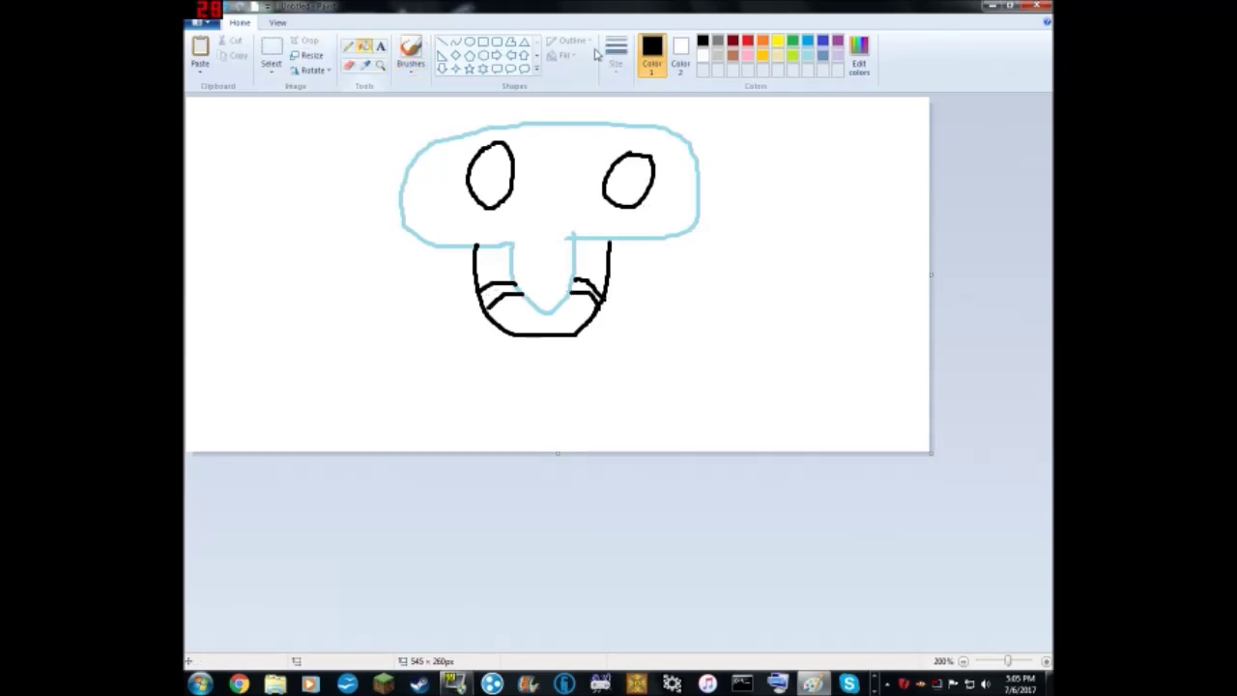
{"action": "left_click", "coordinate": [808, 55]}
{"action": "left_click", "coordinate": [555, 146]}
Try to fill the jaw and mouth areas around the nose with light blue.
{"action": "left_click", "coordinate": [592, 266]}
{"action": "left_click", "coordinate": [541, 321]}
{"action": "left_click", "coordinate": [493, 266]}
{"action": "left_click", "coordinate": [580, 284]}
{"action": "key", "text": "ctrl+z"}
{"action": "key", "text": "ctrl+z"}
{"action": "key", "text": "ctrl+z"}
{"action": "key", "text": "ctrl+z"}
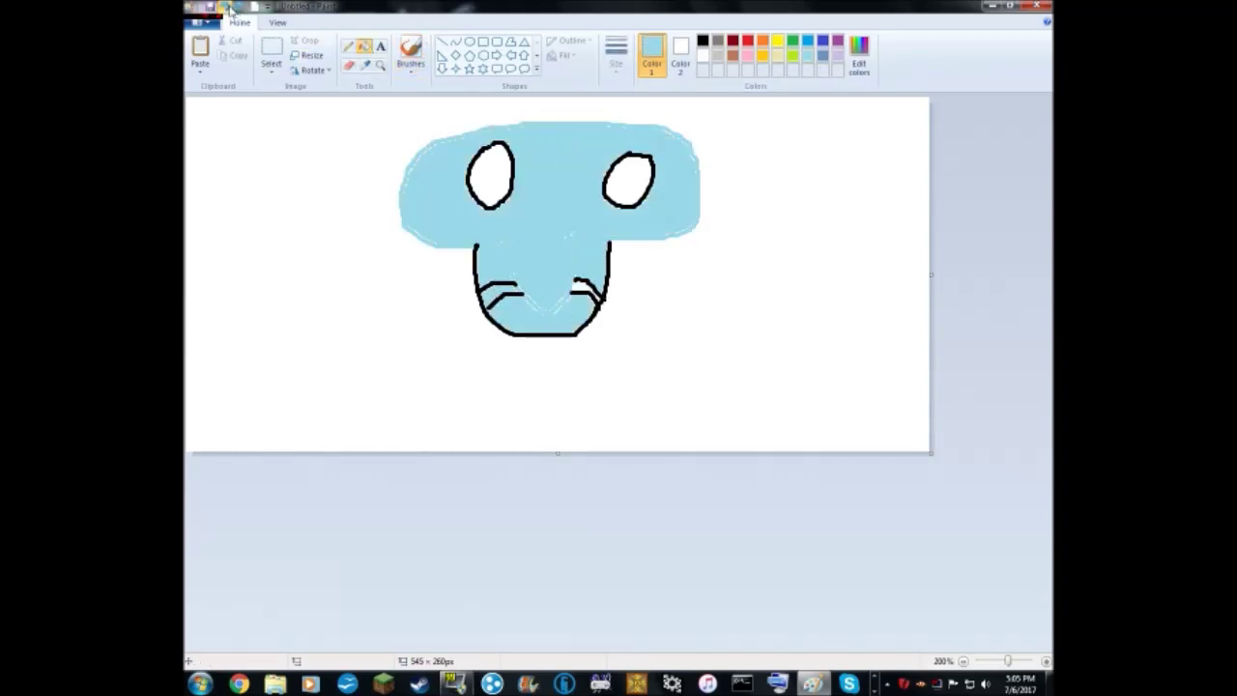
Trace the outline of the head and nose with a thick black brush line.
{"action": "left_click", "coordinate": [702, 41]}
{"action": "left_click", "coordinate": [688, 184]}
{"action": "key", "text": "ctrl+z"}
{"action": "left_click", "coordinate": [411, 53]}
{"action": "left_click", "coordinate": [616, 53]}
{"action": "left_click", "coordinate": [625, 138]}
{"action": "mouse_move", "coordinate": [409, 232]}
{"action": "left_mouse_down"}
{"action": "mouse_move", "coordinate": [520, 249]}
{"action": "mouse_move", "coordinate": [576, 279]}
{"action": "mouse_move", "coordinate": [678, 234]}
{"action": "mouse_move", "coordinate": [636, 123]}
{"action": "mouse_move", "coordinate": [403, 159]}
{"action": "mouse_move", "coordinate": [433, 241]}
{"action": "left_mouse_up"}
Fill both cheek sections and the chin around the nose with light blue.
{"action": "left_click", "coordinate": [807, 55]}
{"action": "left_click", "coordinate": [363, 45]}
{"action": "left_click", "coordinate": [493, 267]}
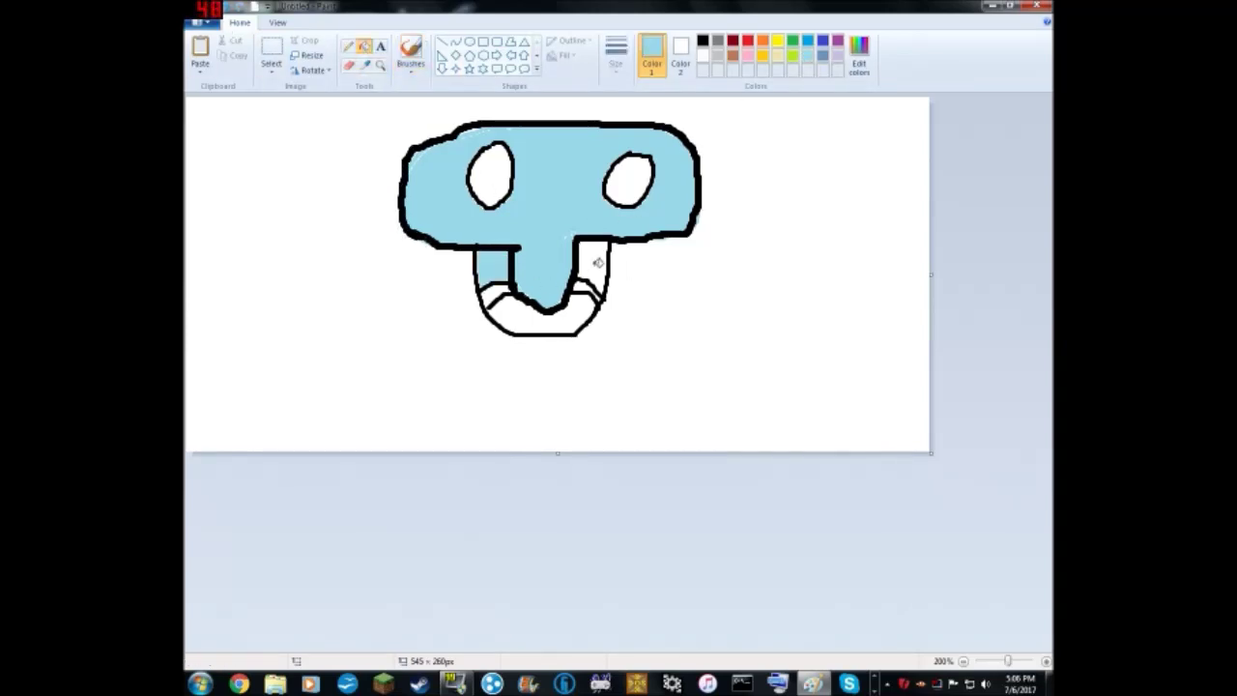
{"action": "left_click", "coordinate": [597, 271]}
{"action": "left_click", "coordinate": [536, 321]}
Draw a narrow black-outlined neck below the chin and fill it with light blue.
{"action": "left_click", "coordinate": [702, 41]}
{"action": "left_click", "coordinate": [411, 55]}
{"action": "mouse_move", "coordinate": [534, 336]}
{"action": "left_mouse_down"}
{"action": "mouse_move", "coordinate": [533, 394]}
{"action": "mouse_move", "coordinate": [558, 370]}
{"action": "left_mouse_up"}
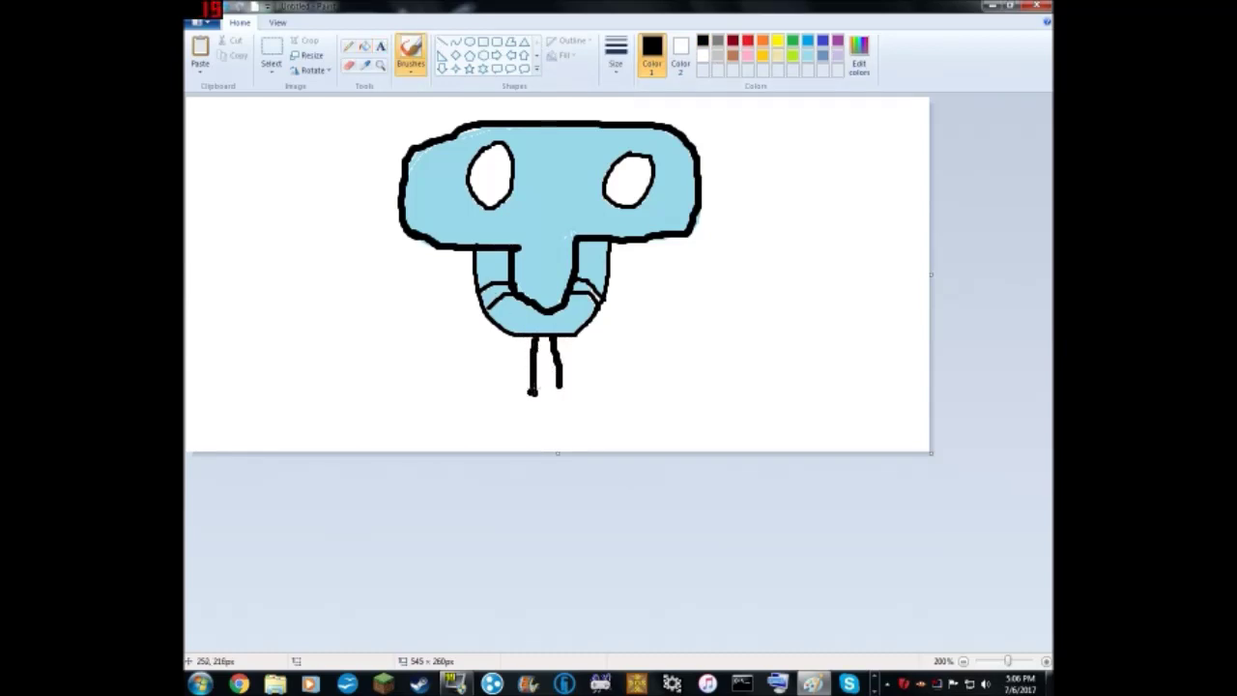
{"action": "left_click", "coordinate": [363, 45]}
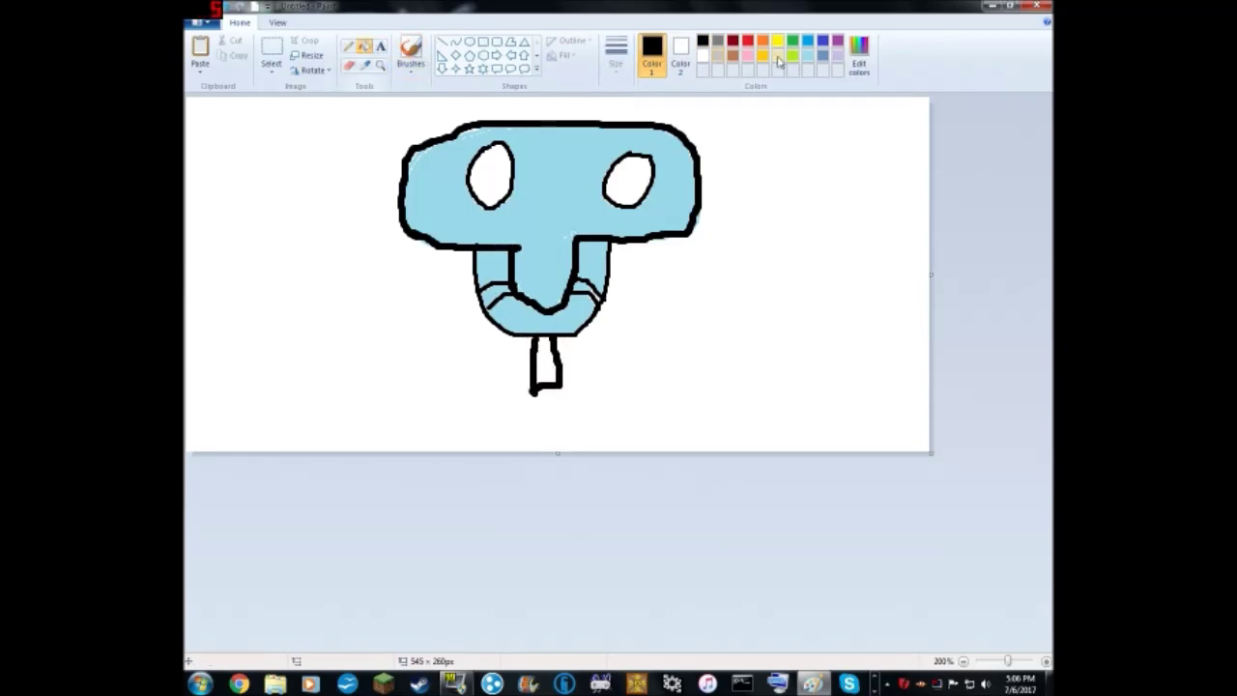
{"action": "left_click", "coordinate": [808, 55]}
{"action": "left_click", "coordinate": [546, 365]}
Draw two black wrinkle lines on the forehead between the eyes.
{"action": "left_click", "coordinate": [410, 54]}
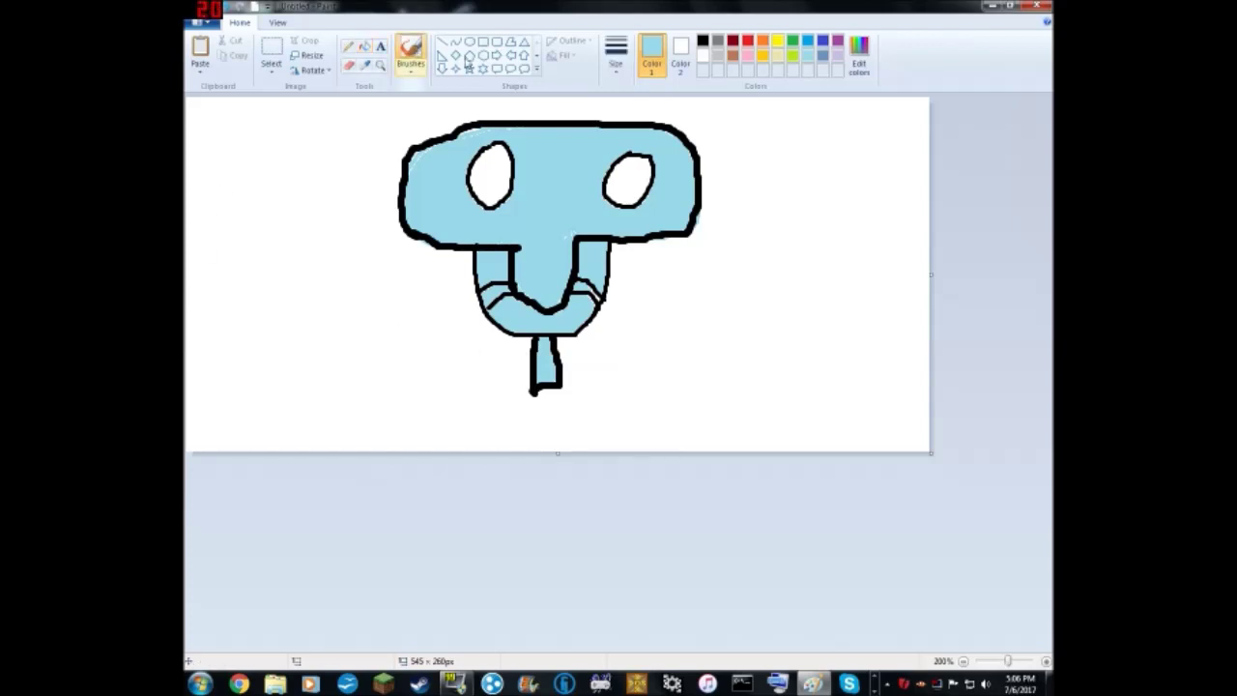
{"action": "left_click", "coordinate": [703, 41]}
{"action": "left_click_drag", "start_coordinate": [520, 142], "coordinate": [586, 146]}
{"action": "left_click_drag", "start_coordinate": [534, 149], "coordinate": [573, 160]}
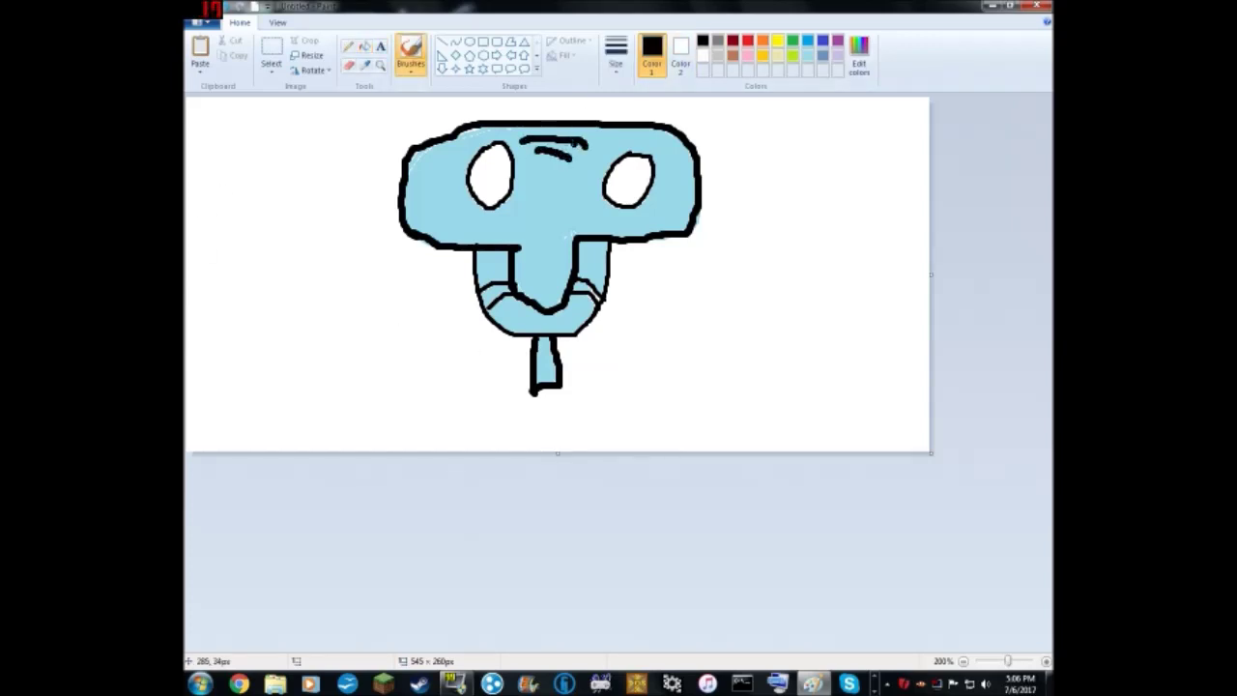
Add slanted black eyebrows above the inner corners of the eyes and paint light blue pupils.
{"action": "left_click_drag", "start_coordinate": [499, 135], "coordinate": [516, 146]}
{"action": "left_click_drag", "start_coordinate": [623, 140], "coordinate": [606, 162]}
{"action": "left_click", "coordinate": [808, 55]}
{"action": "left_click", "coordinate": [627, 177]}
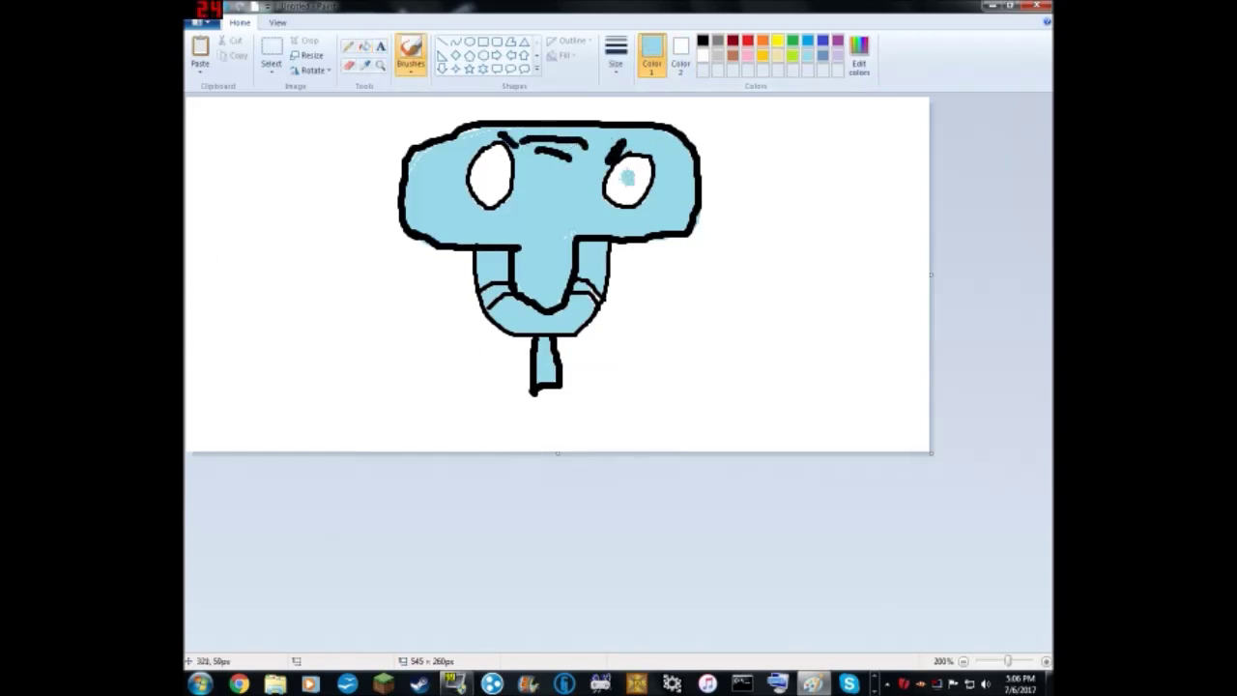
Outline a rounded black torso below the neck down to the canvas edge and fill it with brown.
{"action": "left_click", "coordinate": [703, 41]}
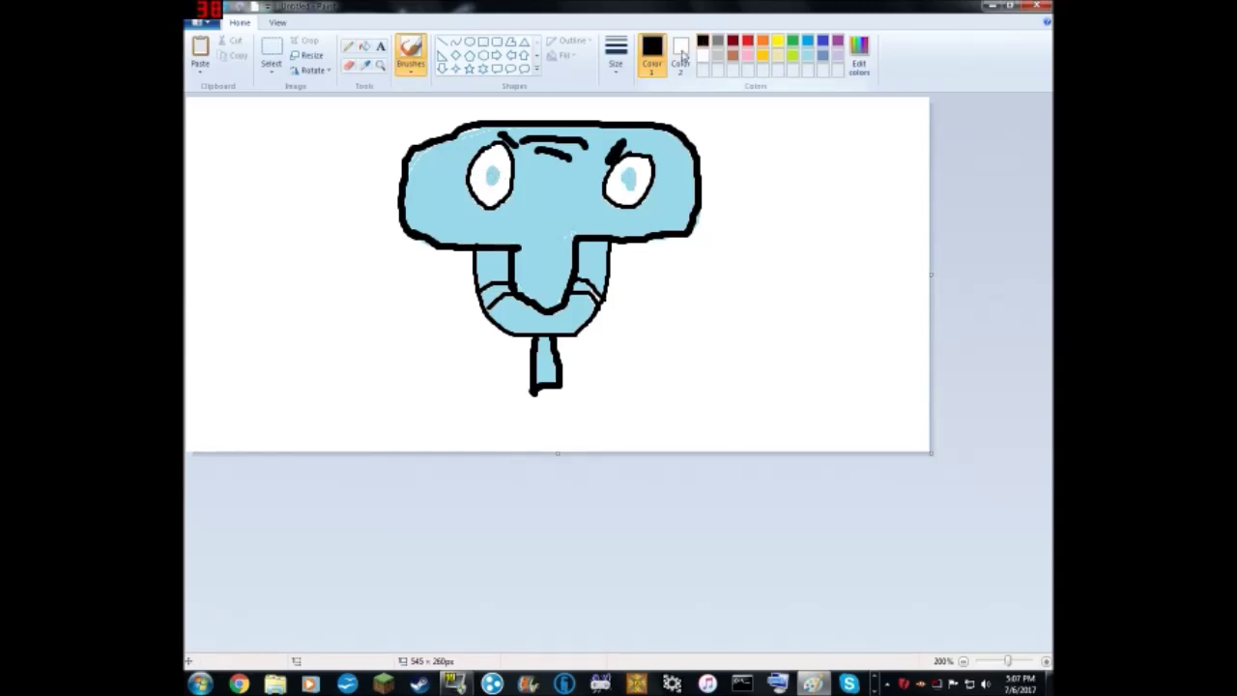
{"action": "mouse_move", "coordinate": [538, 386]}
{"action": "left_mouse_down"}
{"action": "mouse_move", "coordinate": [495, 393]}
{"action": "mouse_move", "coordinate": [473, 448]}
{"action": "left_mouse_up"}
{"action": "mouse_move", "coordinate": [559, 386]}
{"action": "left_mouse_down"}
{"action": "mouse_move", "coordinate": [580, 394]}
{"action": "mouse_move", "coordinate": [603, 448]}
{"action": "mouse_move", "coordinate": [636, 449]}
{"action": "left_mouse_up"}
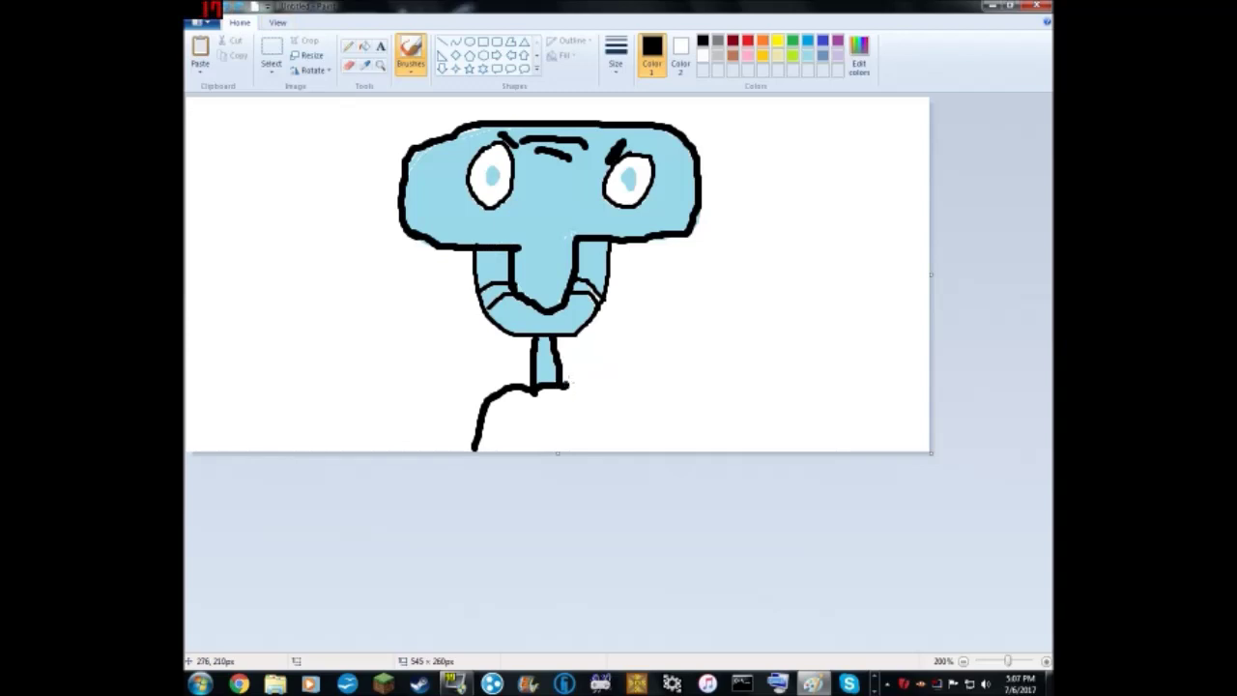
{"action": "left_click_drag", "start_coordinate": [563, 386], "coordinate": [615, 447]}
{"action": "left_click", "coordinate": [548, 414]}
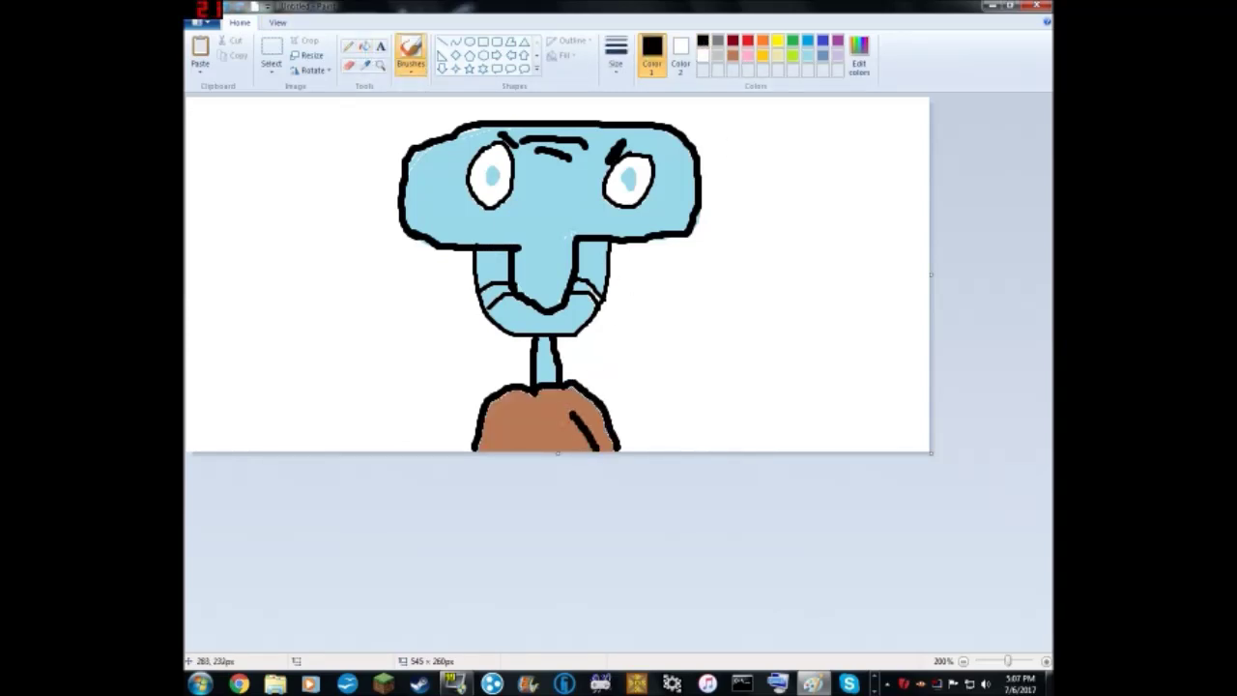
Start a blank canvas and outline the large block letters GTA with the thickest black brush.
{"action": "left_click", "coordinate": [205, 21]}
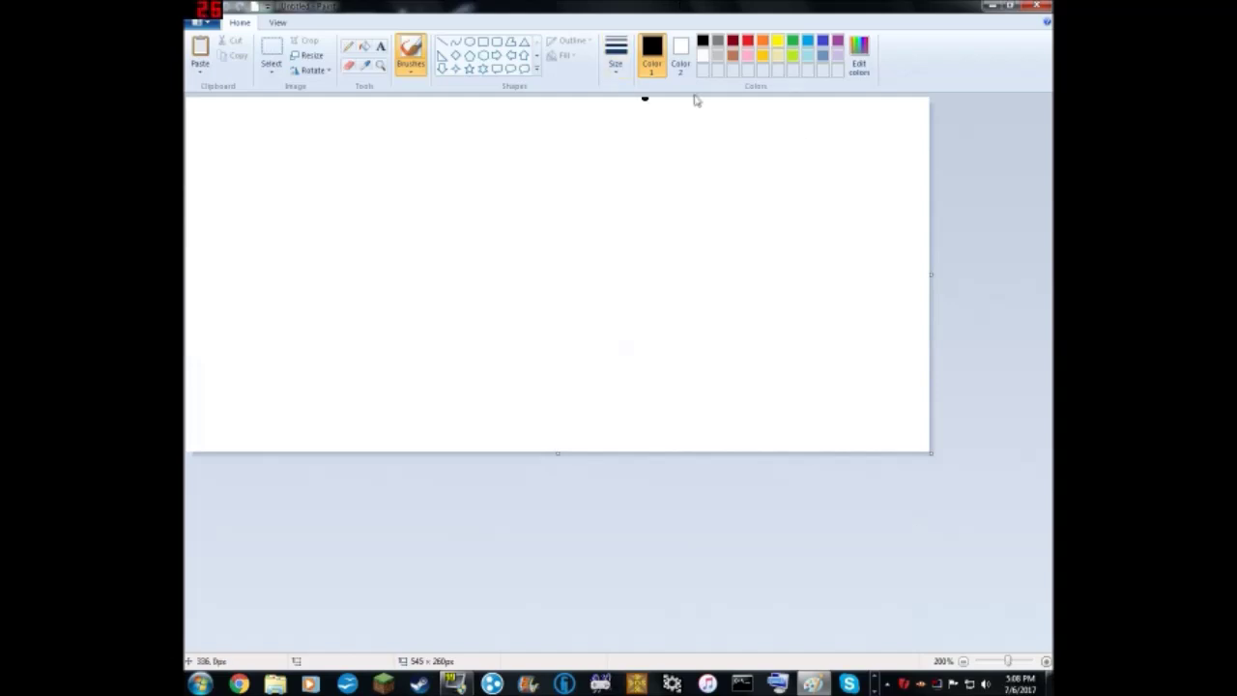
{"action": "left_click", "coordinate": [615, 53]}
{"action": "left_click", "coordinate": [646, 179]}
{"action": "mouse_move", "coordinate": [355, 130]}
{"action": "left_mouse_down"}
{"action": "mouse_move", "coordinate": [257, 291]}
{"action": "mouse_move", "coordinate": [381, 292]}
{"action": "mouse_move", "coordinate": [328, 276]}
{"action": "mouse_move", "coordinate": [319, 311]}
{"action": "mouse_move", "coordinate": [319, 125]}
{"action": "left_mouse_up"}
{"action": "key", "text": "ctrl+z"}
{"action": "mouse_move", "coordinate": [327, 282]}
{"action": "left_mouse_down"}
{"action": "mouse_move", "coordinate": [422, 280]}
{"action": "mouse_move", "coordinate": [247, 344]}
{"action": "mouse_move", "coordinate": [338, 164]}
{"action": "mouse_move", "coordinate": [290, 359]}
{"action": "mouse_move", "coordinate": [327, 268]}
{"action": "left_mouse_up"}
{"action": "left_click", "coordinate": [508, 126]}
{"action": "mouse_move", "coordinate": [474, 122]}
{"action": "left_mouse_down"}
{"action": "mouse_move", "coordinate": [613, 119]}
{"action": "mouse_move", "coordinate": [590, 190]}
{"action": "mouse_move", "coordinate": [567, 416]}
{"action": "mouse_move", "coordinate": [479, 205]}
{"action": "mouse_move", "coordinate": [490, 171]}
{"action": "left_mouse_up"}
{"action": "mouse_move", "coordinate": [572, 417]}
{"action": "left_mouse_down"}
{"action": "mouse_move", "coordinate": [731, 138]}
{"action": "mouse_move", "coordinate": [905, 406]}
{"action": "mouse_move", "coordinate": [724, 338]}
{"action": "mouse_move", "coordinate": [671, 421]}
{"action": "left_mouse_up"}
{"action": "mouse_move", "coordinate": [708, 304]}
{"action": "left_mouse_down"}
{"action": "mouse_move", "coordinate": [749, 194]}
{"action": "mouse_move", "coordinate": [705, 301]}
{"action": "left_mouse_up"}
Draw black diagonal bands behind the GTA letters that form a large V meeting below the T.
{"action": "mouse_move", "coordinate": [223, 103]}
{"action": "left_mouse_down"}
{"action": "mouse_move", "coordinate": [309, 254]}
{"action": "mouse_move", "coordinate": [411, 345]}
{"action": "mouse_move", "coordinate": [476, 448]}
{"action": "left_mouse_up"}
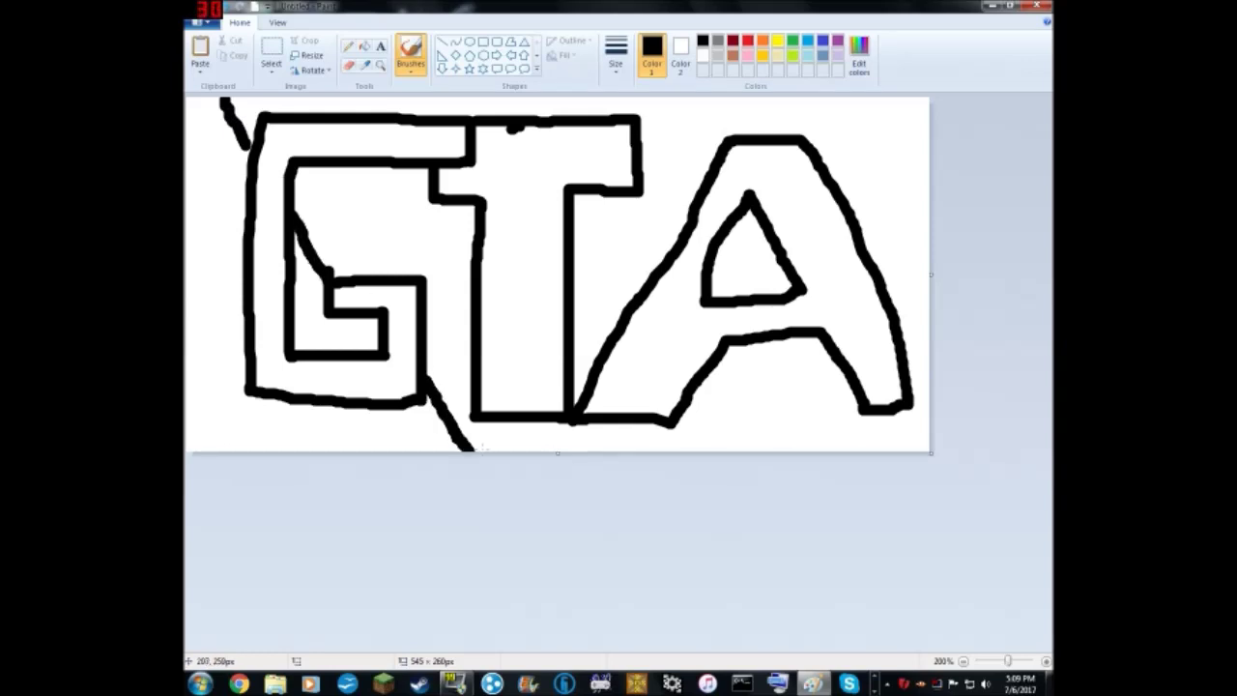
{"action": "left_click_drag", "start_coordinate": [693, 448], "coordinate": [821, 334]}
{"action": "left_click_drag", "start_coordinate": [877, 269], "coordinate": [929, 186]}
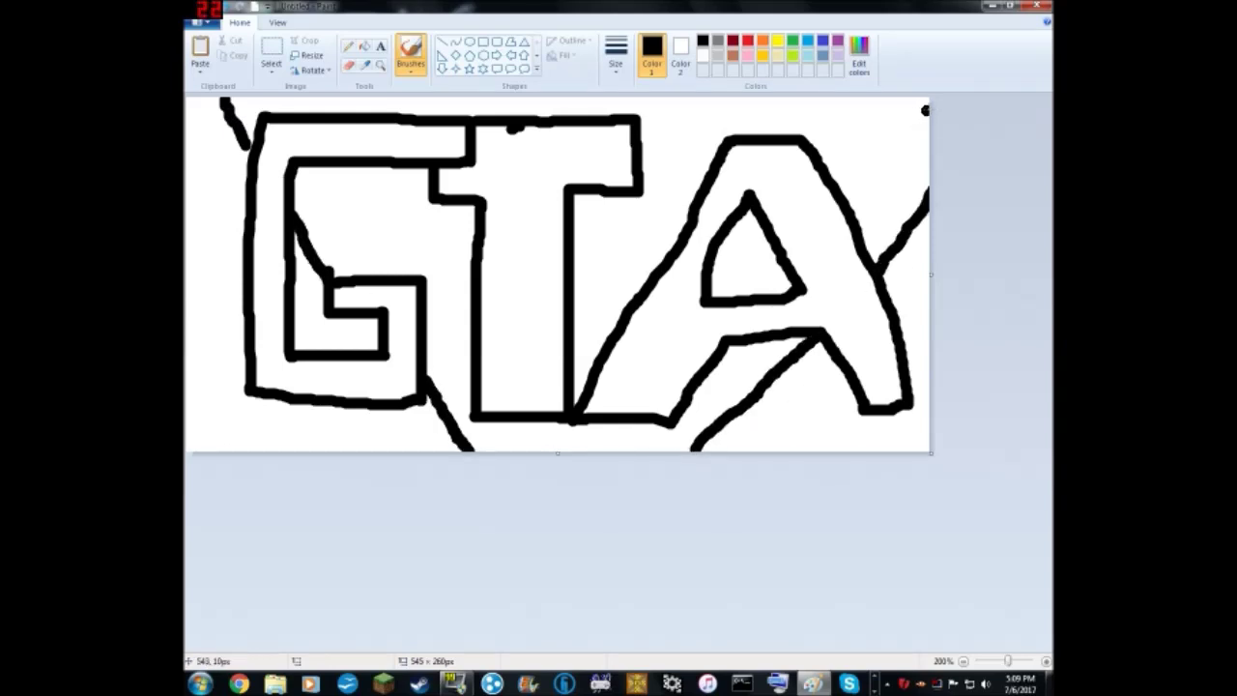
{"action": "mouse_move", "coordinate": [925, 111]}
{"action": "left_mouse_down"}
{"action": "mouse_move", "coordinate": [836, 112]}
{"action": "mouse_move", "coordinate": [814, 152]}
{"action": "left_mouse_up"}
{"action": "left_click_drag", "start_coordinate": [759, 222], "coordinate": [708, 292]}
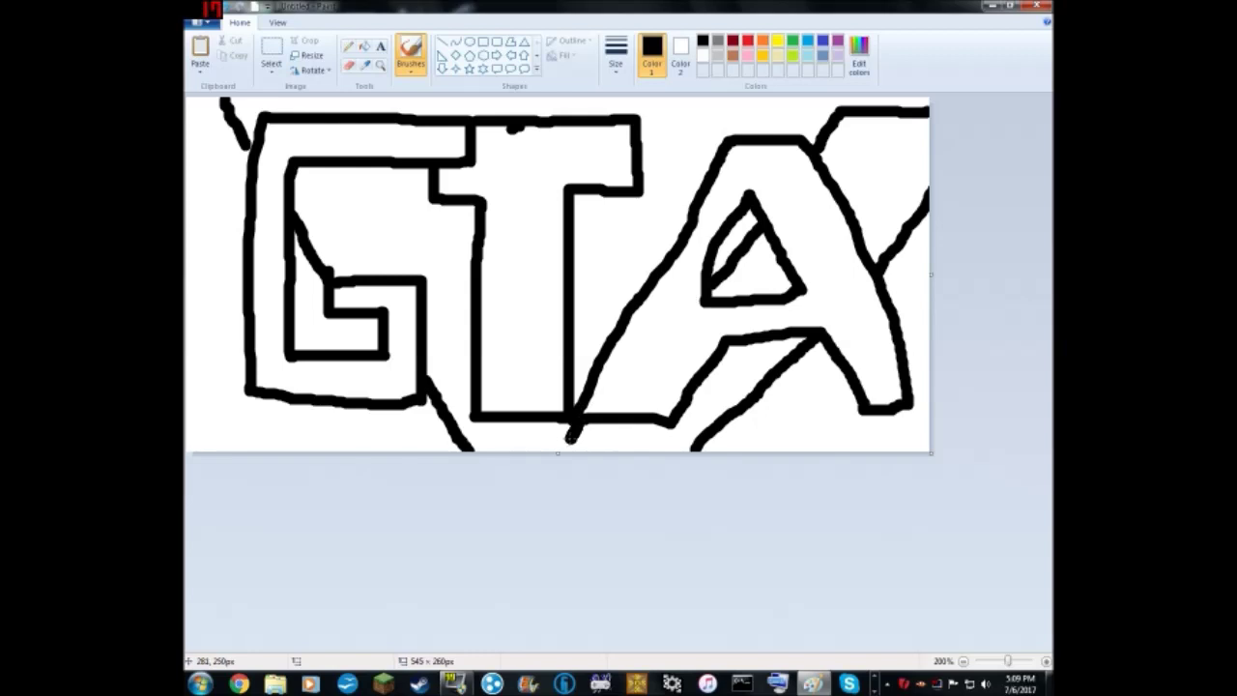
{"action": "left_click_drag", "start_coordinate": [531, 428], "coordinate": [524, 422]}
{"action": "mouse_move", "coordinate": [471, 361]}
{"action": "left_mouse_down"}
{"action": "mouse_move", "coordinate": [375, 221]}
{"action": "mouse_move", "coordinate": [325, 104]}
{"action": "mouse_move", "coordinate": [213, 99]}
{"action": "left_mouse_up"}
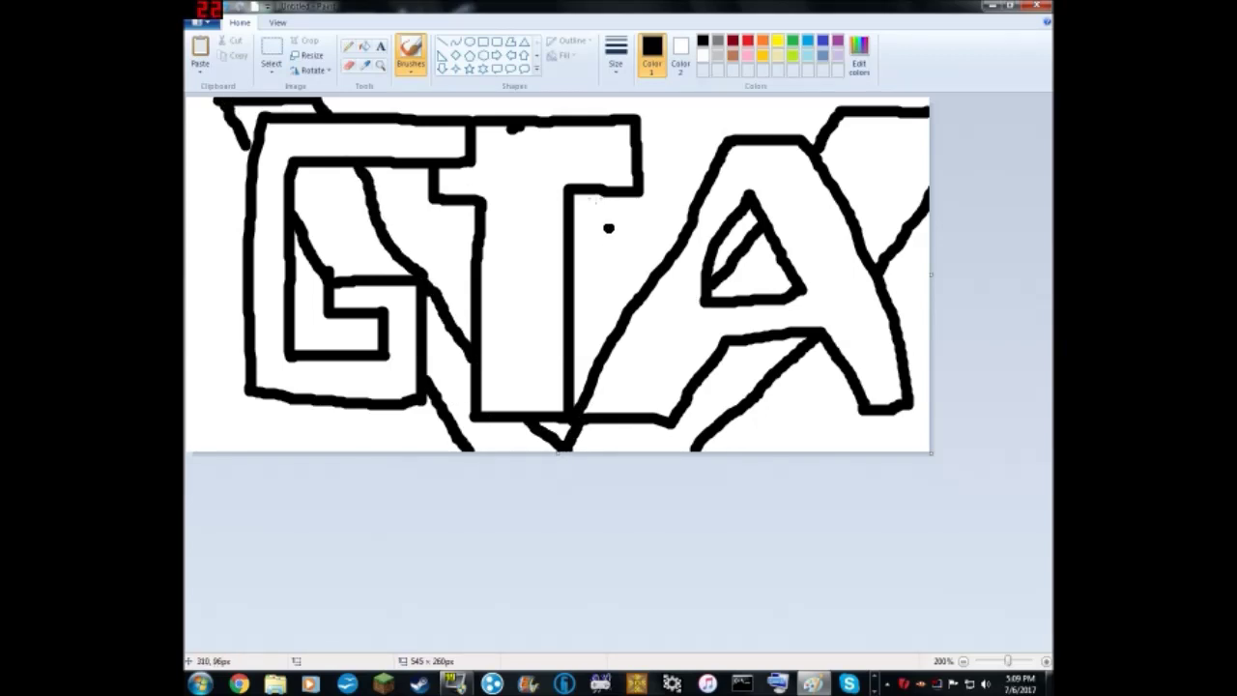
Fill the G with green, the T with turquoise blue and the A with orange.
{"action": "left_click", "coordinate": [365, 46]}
{"action": "left_click", "coordinate": [792, 40]}
{"action": "left_click", "coordinate": [429, 135]}
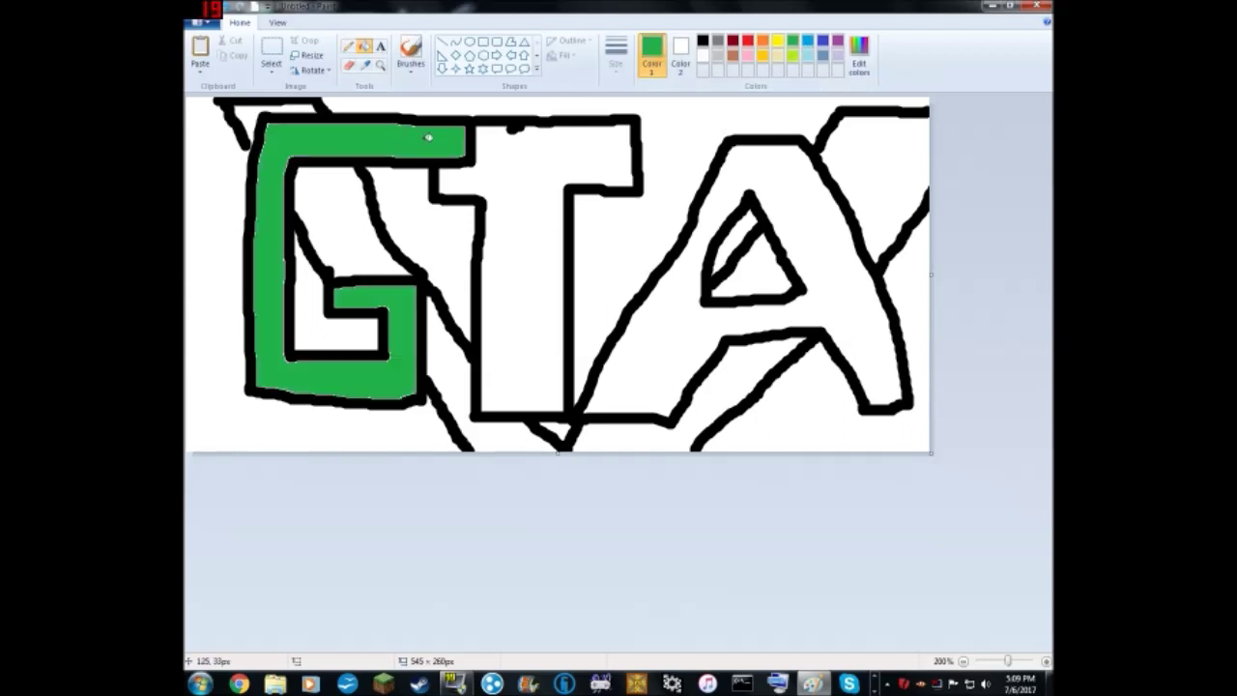
{"action": "left_click", "coordinate": [808, 41]}
{"action": "left_click", "coordinate": [561, 158]}
{"action": "left_click", "coordinate": [762, 40]}
{"action": "left_click", "coordinate": [676, 319]}
Fill the visible parts of the V's right arm around and inside the A with lime green.
{"action": "left_click", "coordinate": [792, 55]}
{"action": "left_click", "coordinate": [880, 174]}
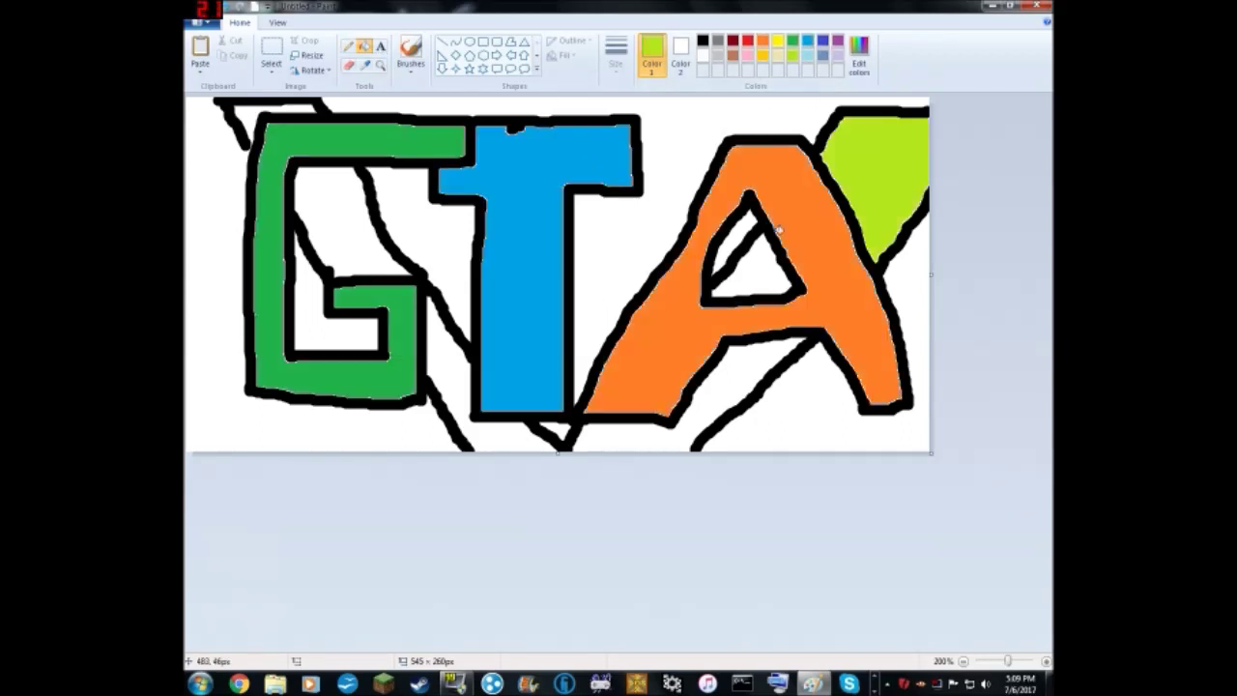
{"action": "left_click", "coordinate": [763, 270]}
{"action": "left_click", "coordinate": [744, 386]}
Try to fill the V's left arm behind the G with lime green.
{"action": "left_click", "coordinate": [358, 212]}
{"action": "left_click", "coordinate": [275, 121]}
{"action": "key", "text": "ctrl+z"}
{"action": "key", "text": "ctrl+z"}
{"action": "key", "text": "ctrl+z"}
{"action": "key", "text": "ctrl+z"}
{"action": "key", "text": "ctrl+z"}
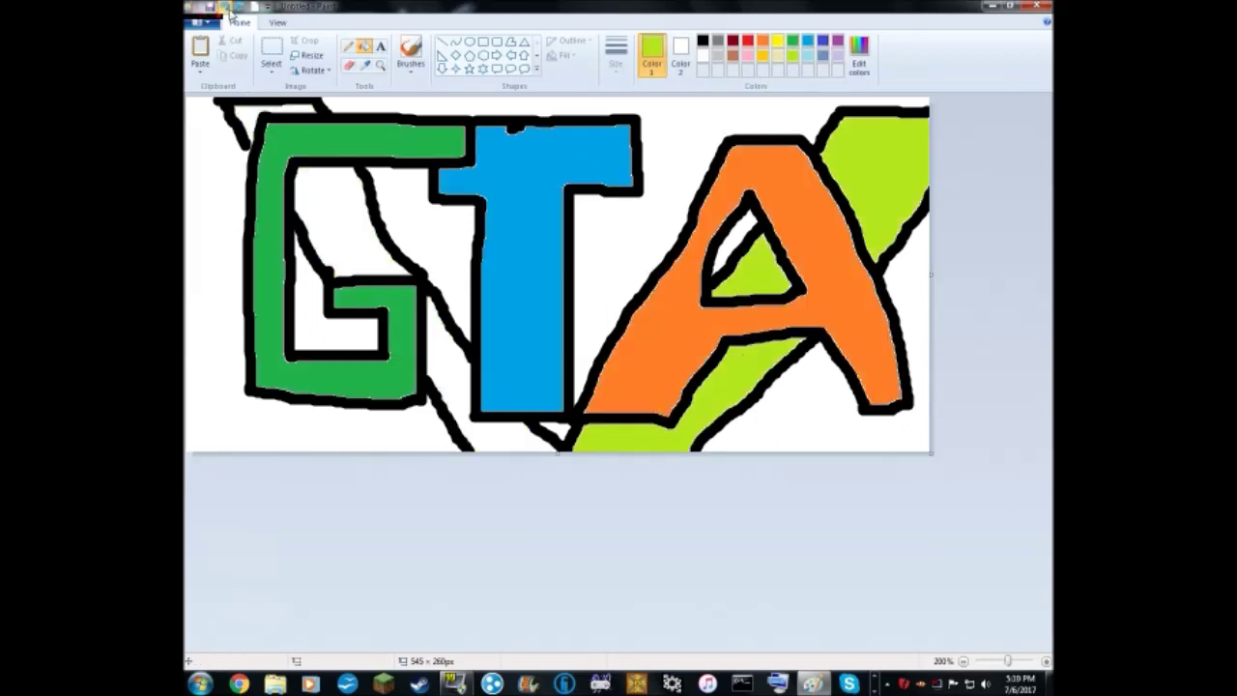
Fill all visible sections of the V behind the GTA letters with black.
{"action": "left_click", "coordinate": [703, 41]}
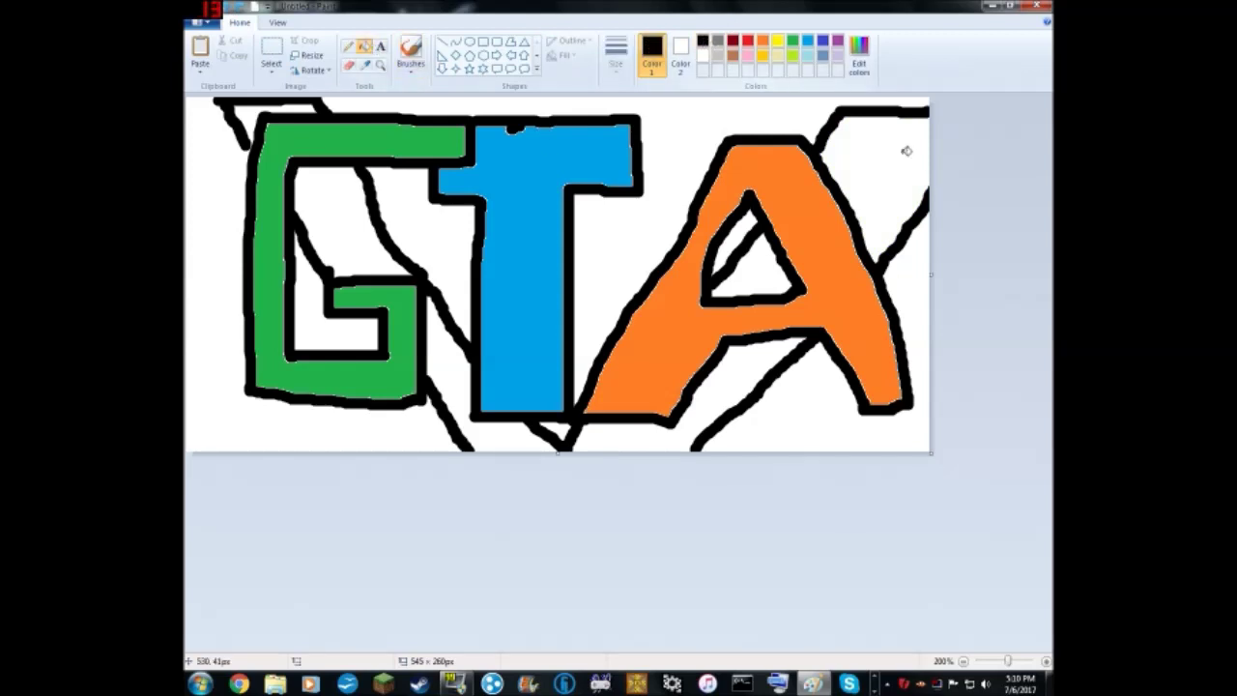
{"action": "left_click", "coordinate": [880, 179]}
{"action": "left_click", "coordinate": [695, 406]}
{"action": "left_click", "coordinate": [747, 281]}
{"action": "left_click", "coordinate": [449, 386]}
{"action": "left_click", "coordinate": [364, 257]}
{"action": "left_click", "coordinate": [249, 112]}
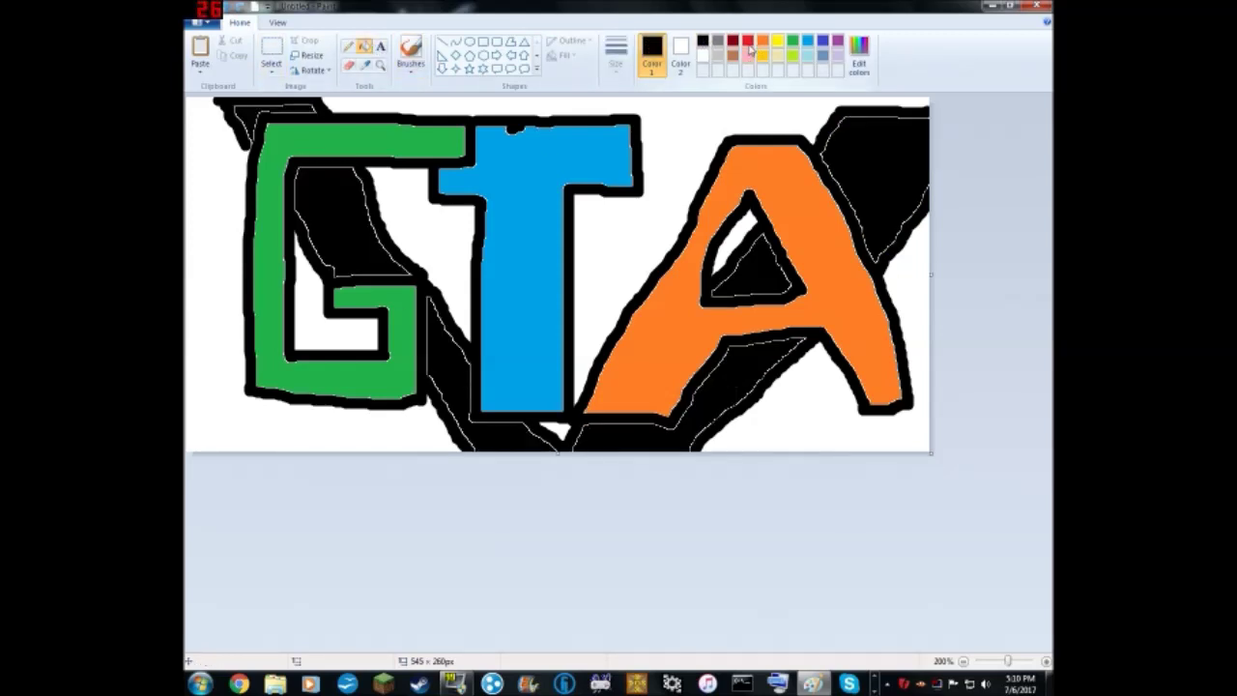
Fill the white background areas around and inside the letters with indigo.
{"action": "left_click", "coordinate": [823, 41]}
{"action": "left_click", "coordinate": [693, 121]}
{"action": "left_click", "coordinate": [435, 231]}
{"action": "left_click", "coordinate": [309, 329]}
{"action": "left_click", "coordinate": [222, 348]}
{"action": "left_click", "coordinate": [805, 404]}
{"action": "left_click", "coordinate": [736, 237]}
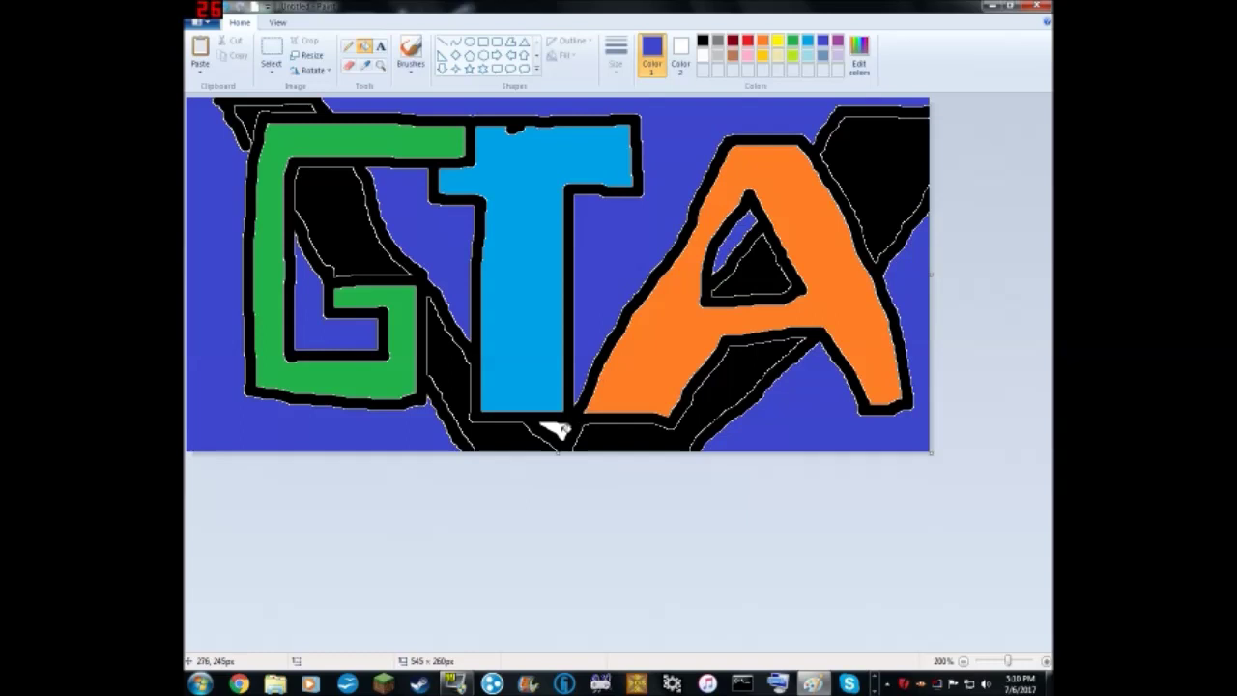
Recolour the background between the T and A purple, and fill the patches between G and T, inside the A and below the T with red.
{"action": "left_click", "coordinate": [837, 41]}
{"action": "left_click", "coordinate": [659, 184]}
{"action": "left_click", "coordinate": [747, 41]}
{"action": "left_click", "coordinate": [460, 220]}
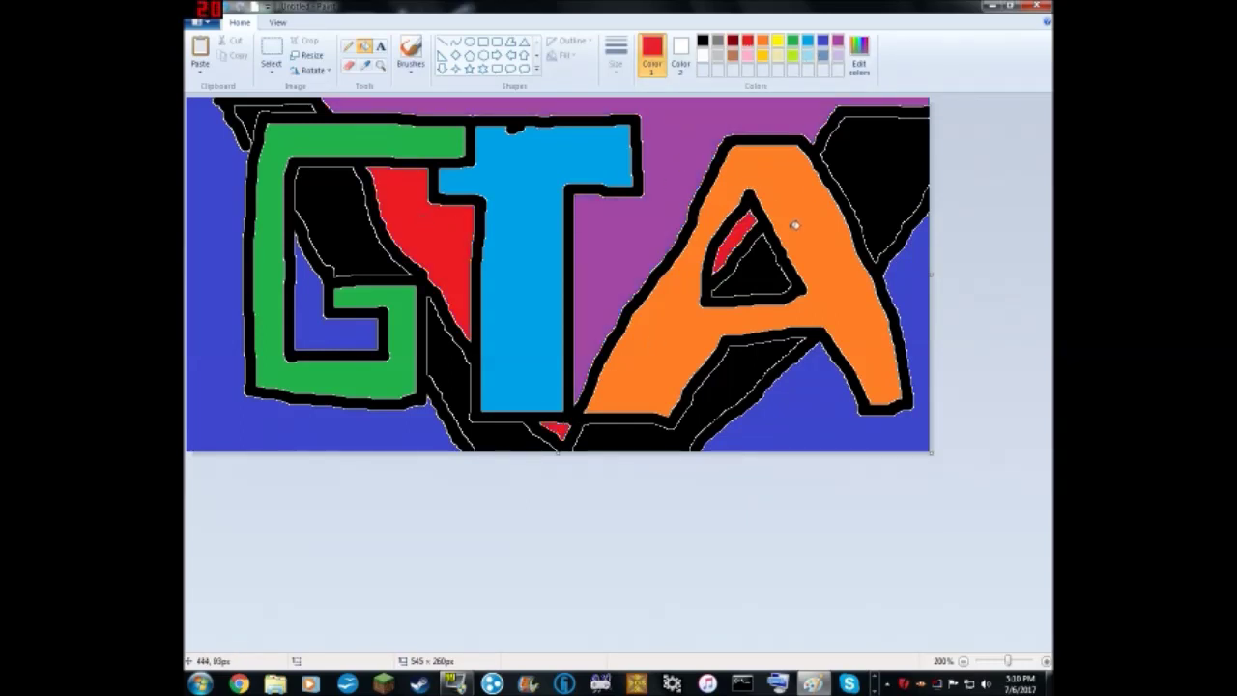
Try recolouring the gap inside the G with red and with grey.
{"action": "left_click", "coordinate": [309, 257]}
{"action": "key", "text": "ctrl+z"}
{"action": "left_click", "coordinate": [858, 53]}
{"action": "left_click", "coordinate": [684, 269]}
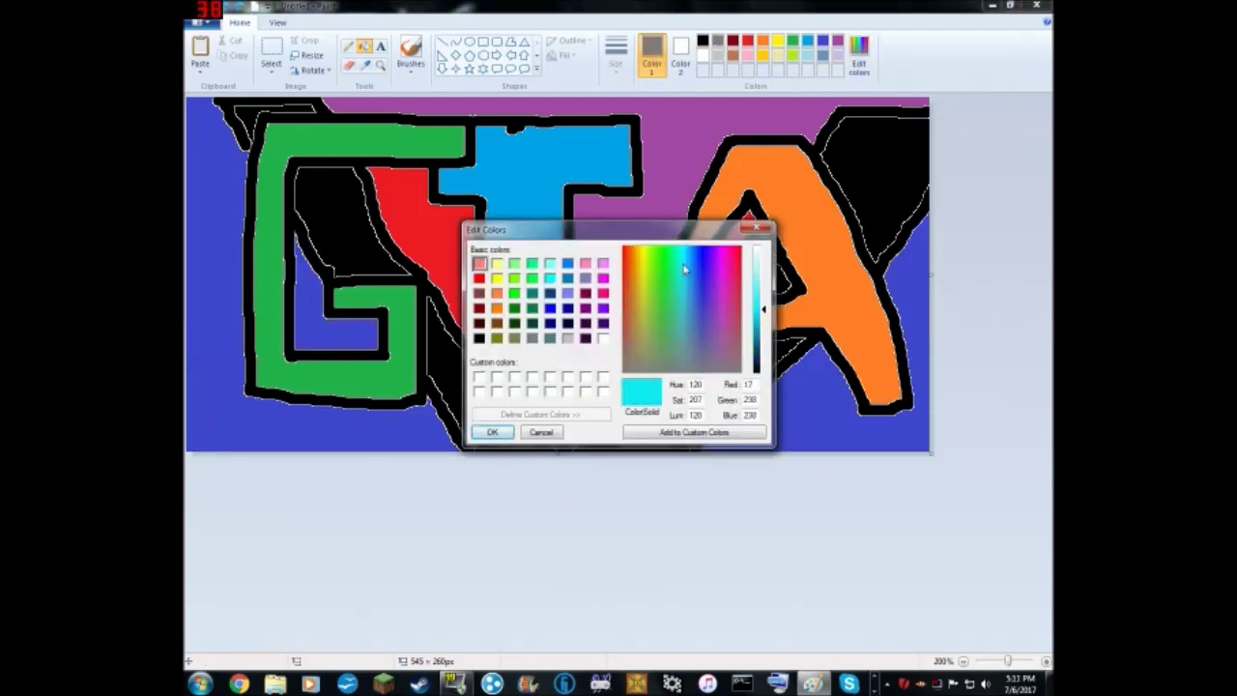
{"action": "left_click", "coordinate": [760, 229]}
{"action": "left_click", "coordinate": [309, 336]}
Mix a custom turquoise (red 29, green 226, blue 206) and fill the gap inside the G and the lower background areas with it.
{"action": "left_click", "coordinate": [858, 53]}
{"action": "left_click", "coordinate": [681, 274]}
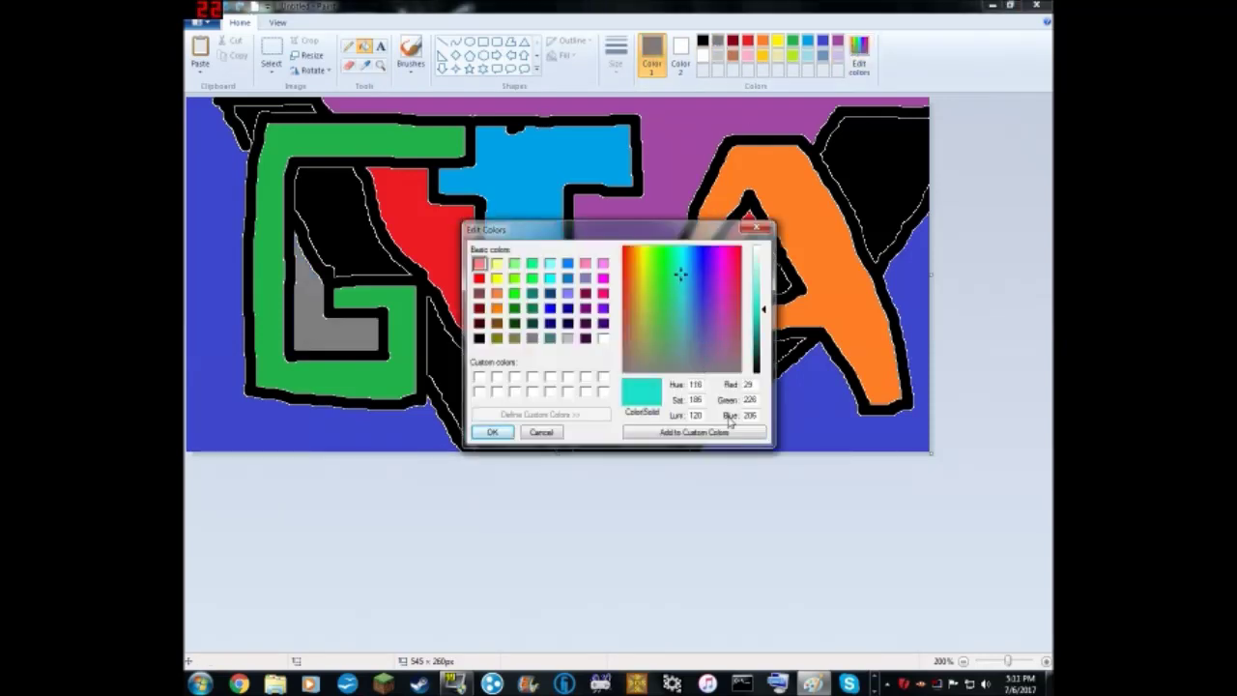
{"action": "left_click", "coordinate": [492, 432]}
{"action": "left_click", "coordinate": [331, 325]}
{"action": "left_click", "coordinate": [764, 430]}
{"action": "left_click", "coordinate": [234, 414]}
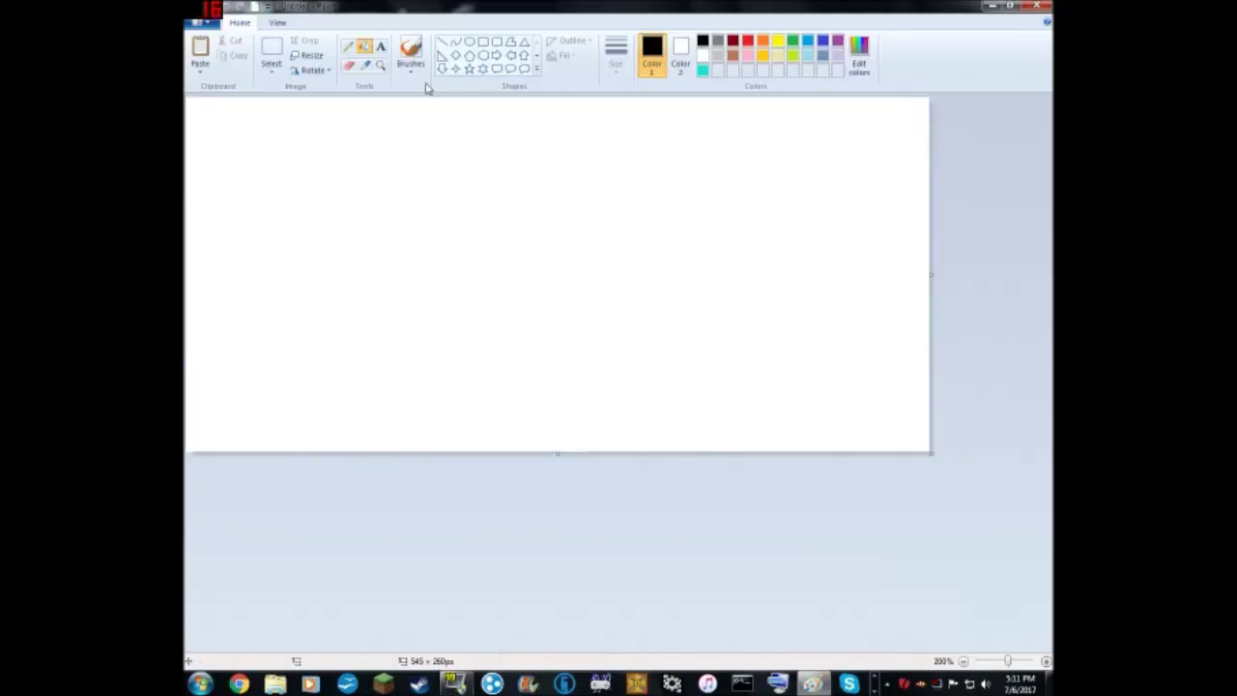
On a blank canvas, brush a wide rounded black head outline with two pointed ears and a small arc at each ear's base.
{"action": "left_click", "coordinate": [411, 56]}
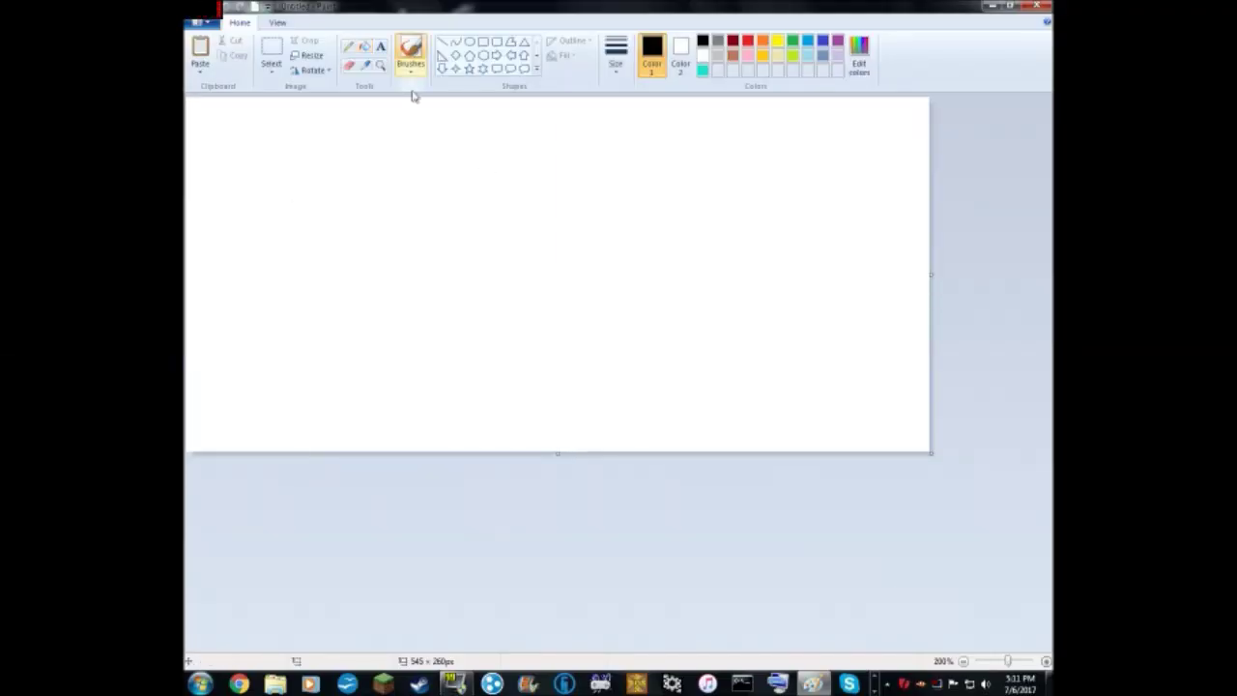
{"action": "mouse_move", "coordinate": [446, 400]}
{"action": "left_mouse_down"}
{"action": "mouse_move", "coordinate": [354, 258]}
{"action": "mouse_move", "coordinate": [492, 396]}
{"action": "mouse_move", "coordinate": [445, 398]}
{"action": "left_mouse_up"}
{"action": "mouse_move", "coordinate": [367, 220]}
{"action": "left_mouse_down"}
{"action": "mouse_move", "coordinate": [309, 108]}
{"action": "mouse_move", "coordinate": [362, 130]}
{"action": "mouse_move", "coordinate": [415, 181]}
{"action": "left_mouse_up"}
{"action": "mouse_move", "coordinate": [665, 183]}
{"action": "left_mouse_down"}
{"action": "mouse_move", "coordinate": [740, 206]}
{"action": "mouse_move", "coordinate": [723, 227]}
{"action": "left_mouse_up"}
{"action": "mouse_move", "coordinate": [673, 190]}
{"action": "left_mouse_down"}
{"action": "mouse_move", "coordinate": [696, 178]}
{"action": "mouse_move", "coordinate": [717, 202]}
{"action": "left_mouse_up"}
{"action": "left_click_drag", "start_coordinate": [372, 209], "coordinate": [400, 192]}
Fill both ears with yellow, leaving the small arcs at their bases white.
{"action": "left_click", "coordinate": [778, 41]}
{"action": "left_click", "coordinate": [364, 45]}
{"action": "left_click", "coordinate": [350, 152]}
{"action": "left_click", "coordinate": [735, 150]}
Paint the tips of both ears black with the brush.
{"action": "left_click", "coordinate": [702, 41]}
{"action": "left_click", "coordinate": [411, 53]}
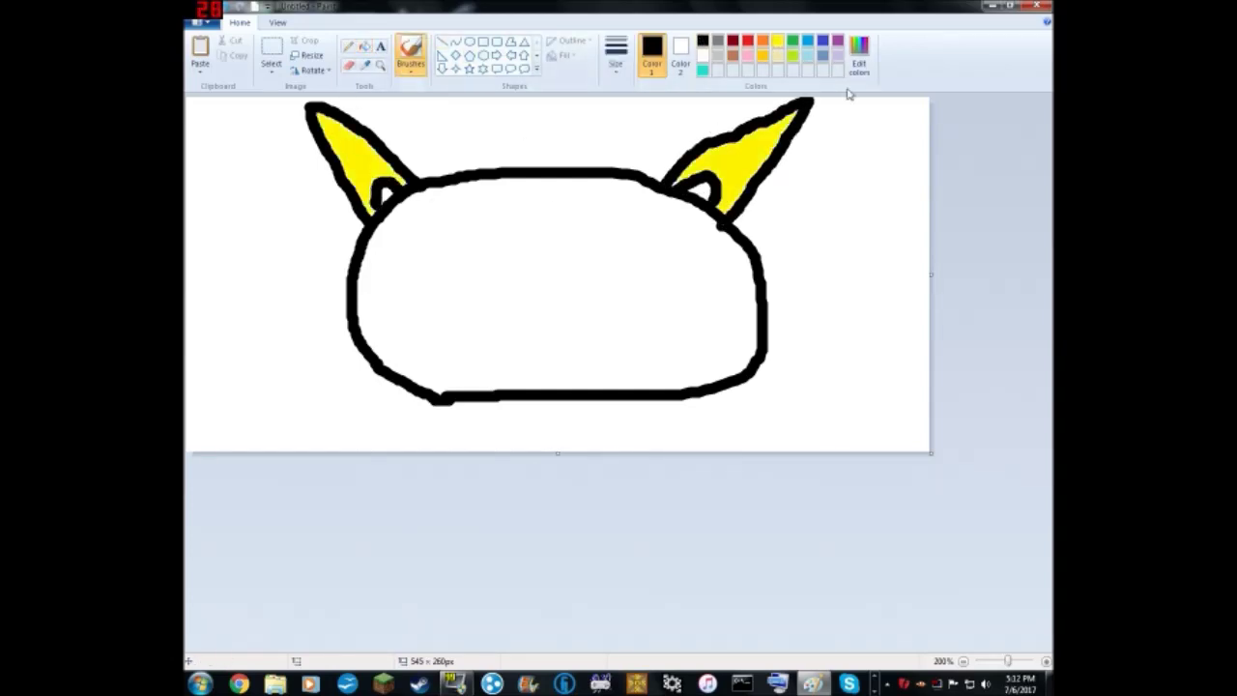
{"action": "left_click", "coordinate": [733, 55]}
{"action": "left_click", "coordinate": [783, 123]}
{"action": "left_click", "coordinate": [225, 6]}
{"action": "left_click", "coordinate": [703, 40]}
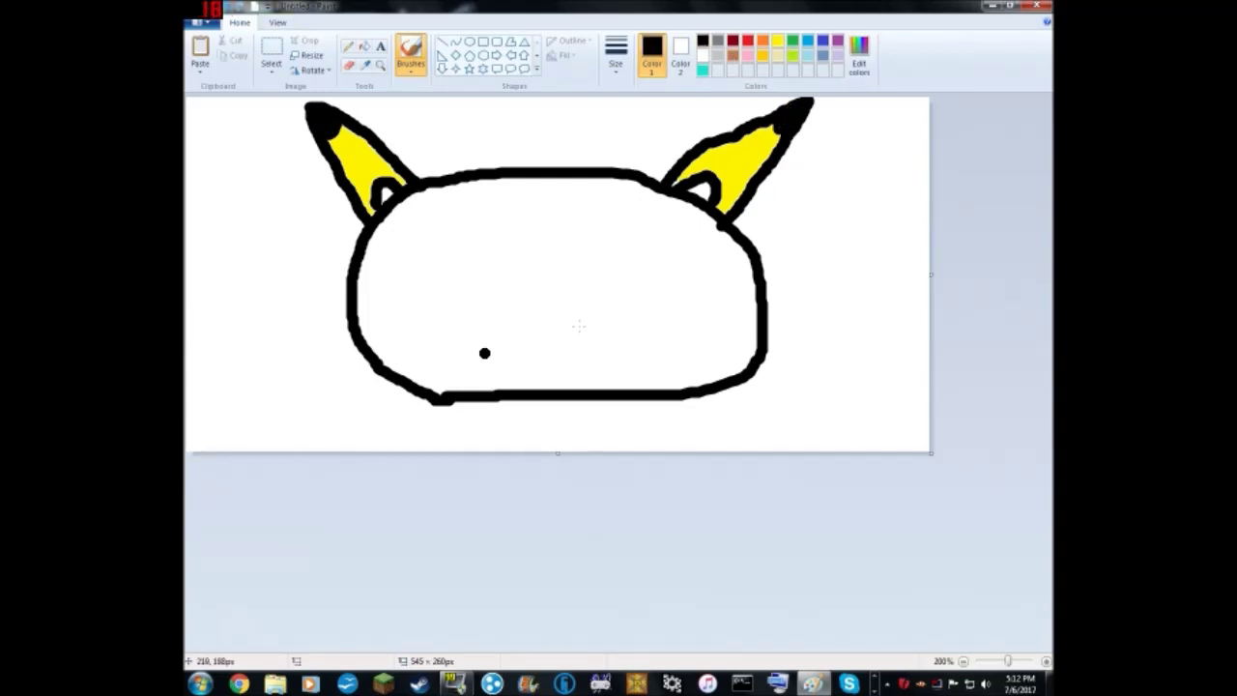
Draw two oval eyes with pupils and short eyebrows, two oval cheeks and a curved mouth with a tongue in black.
{"action": "left_click_drag", "start_coordinate": [467, 213], "coordinate": [470, 215]}
{"action": "left_click_drag", "start_coordinate": [641, 207], "coordinate": [586, 196]}
{"action": "left_click_drag", "start_coordinate": [726, 286], "coordinate": [720, 282]}
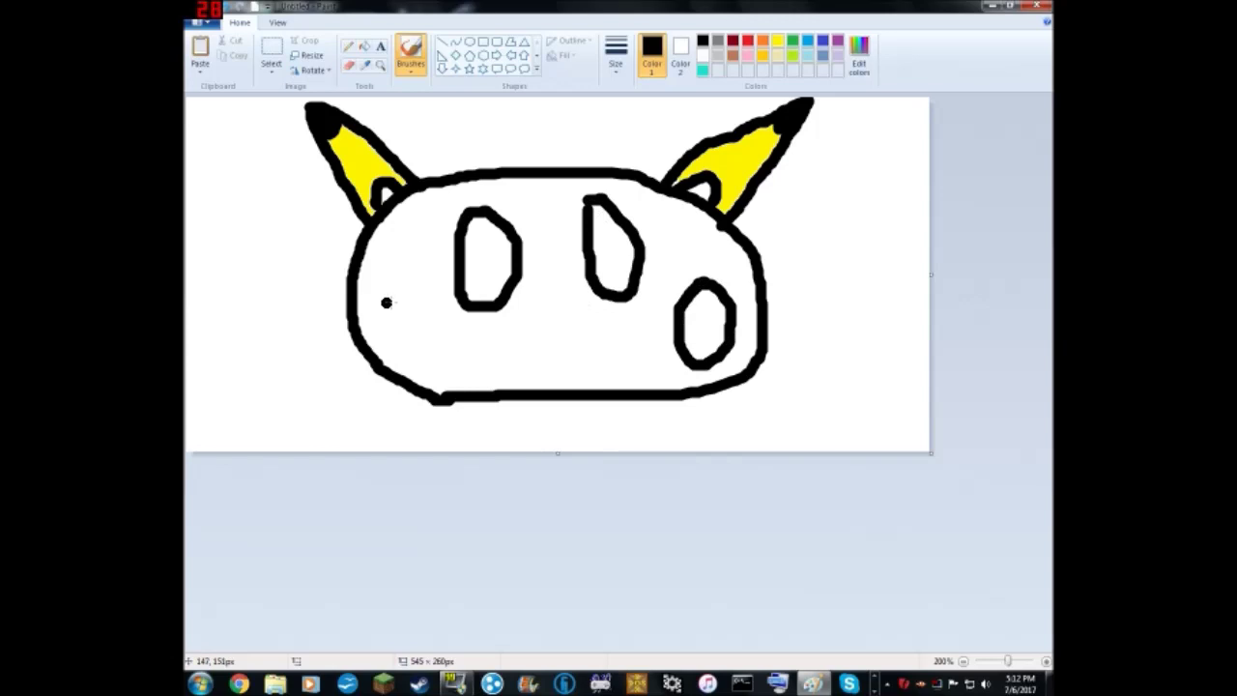
{"action": "left_click_drag", "start_coordinate": [421, 301], "coordinate": [407, 298]}
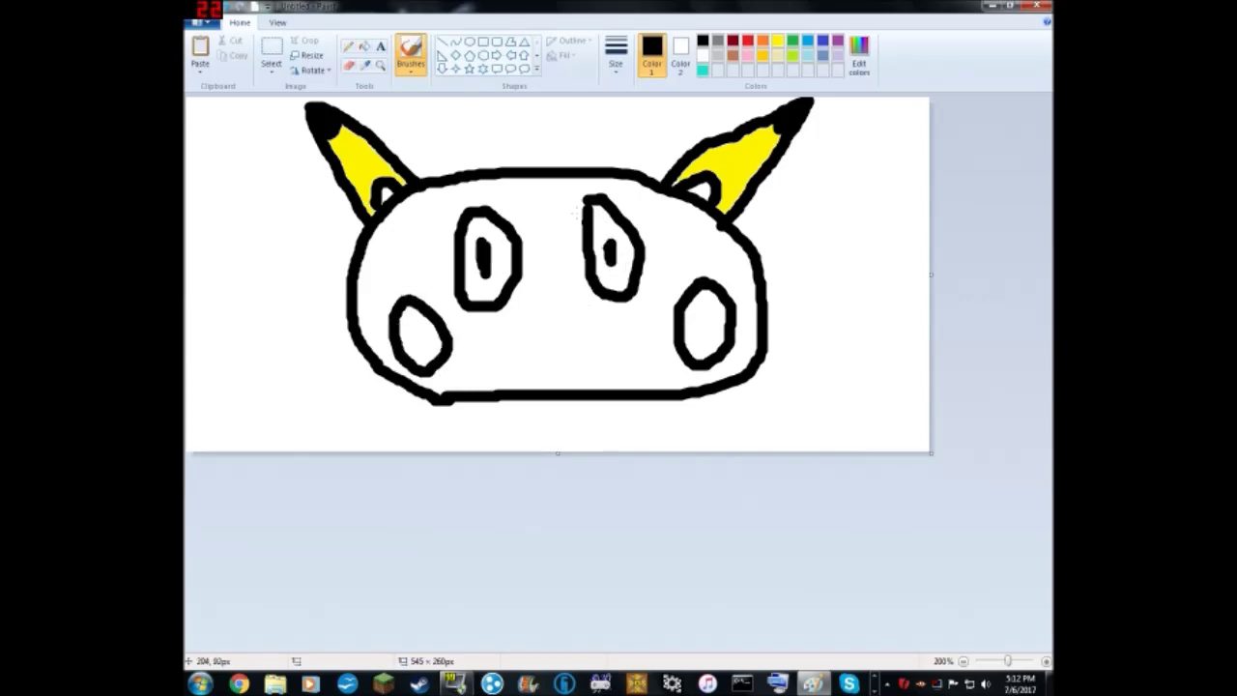
{"action": "mouse_move", "coordinate": [522, 324]}
{"action": "left_mouse_down"}
{"action": "mouse_move", "coordinate": [593, 306]}
{"action": "mouse_move", "coordinate": [551, 339]}
{"action": "left_mouse_up"}
Fill the tongue and both cheeks with red.
{"action": "left_click", "coordinate": [748, 41]}
{"action": "left_click", "coordinate": [364, 45]}
{"action": "left_click", "coordinate": [543, 360]}
{"action": "left_click", "coordinate": [705, 324]}
{"action": "left_click", "coordinate": [420, 334]}
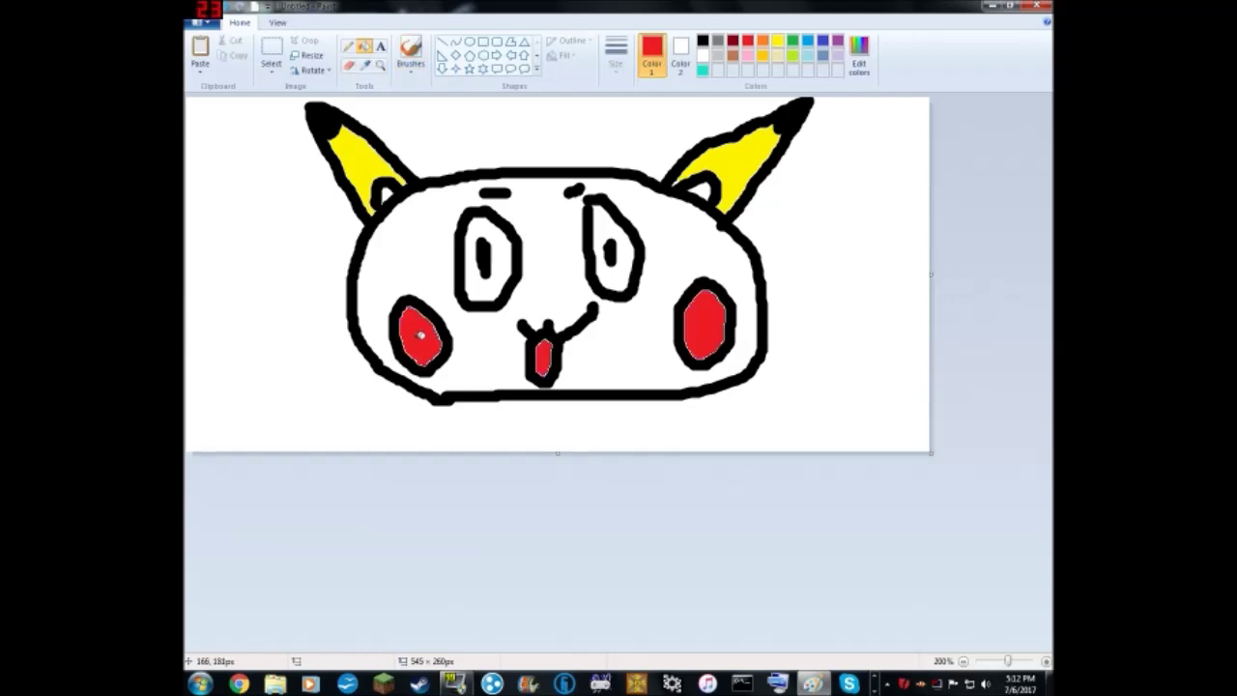
Fill the face with yellow and the small arcs at the base of both ears with black.
{"action": "left_click", "coordinate": [778, 41]}
{"action": "left_click", "coordinate": [556, 242]}
{"action": "left_click", "coordinate": [702, 40]}
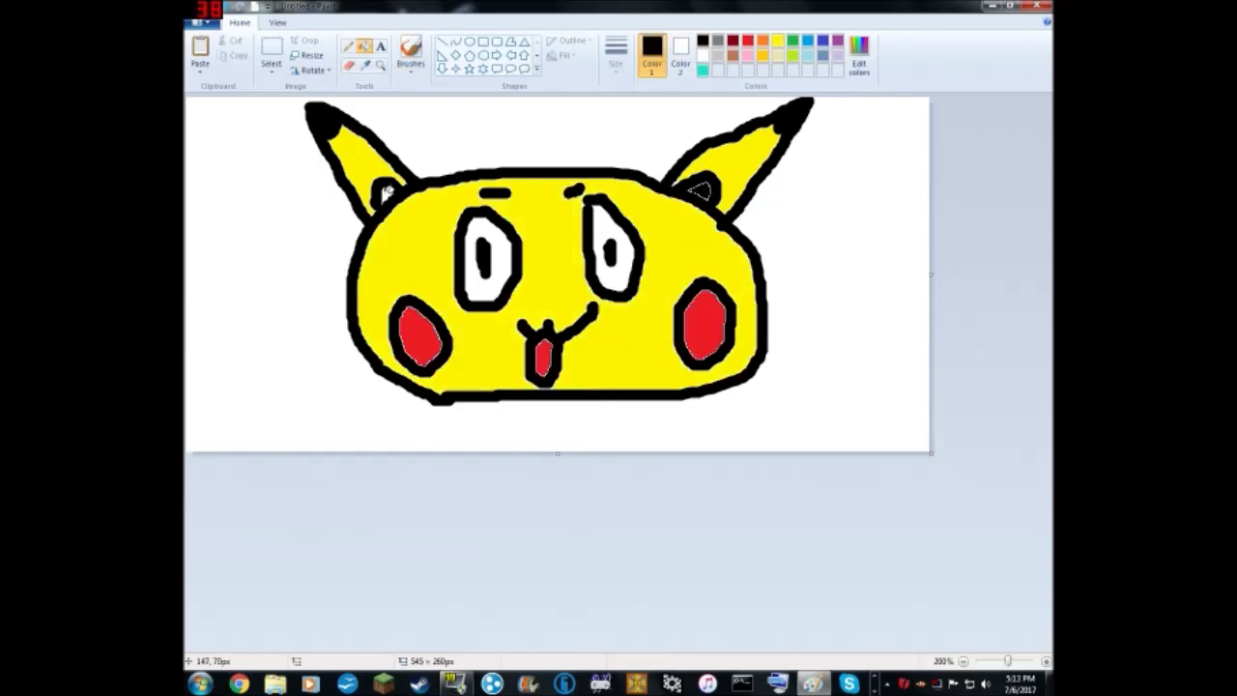
Brush black outlines for the upper body below the head and two raised arms with spiky-fingered hands.
{"action": "left_click", "coordinate": [409, 54]}
{"action": "left_click_drag", "start_coordinate": [447, 400], "coordinate": [414, 448]}
{"action": "mouse_move", "coordinate": [682, 396]}
{"action": "left_mouse_down"}
{"action": "mouse_move", "coordinate": [711, 447]}
{"action": "mouse_move", "coordinate": [802, 385]}
{"action": "left_mouse_up"}
{"action": "mouse_move", "coordinate": [715, 445]}
{"action": "left_mouse_down"}
{"action": "mouse_move", "coordinate": [795, 427]}
{"action": "mouse_move", "coordinate": [818, 405]}
{"action": "mouse_move", "coordinate": [792, 366]}
{"action": "mouse_move", "coordinate": [812, 356]}
{"action": "mouse_move", "coordinate": [839, 391]}
{"action": "left_mouse_up"}
{"action": "left_click_drag", "start_coordinate": [414, 429], "coordinate": [334, 392]}
{"action": "left_click_drag", "start_coordinate": [421, 404], "coordinate": [322, 340]}
{"action": "key", "text": "ctrl+z"}
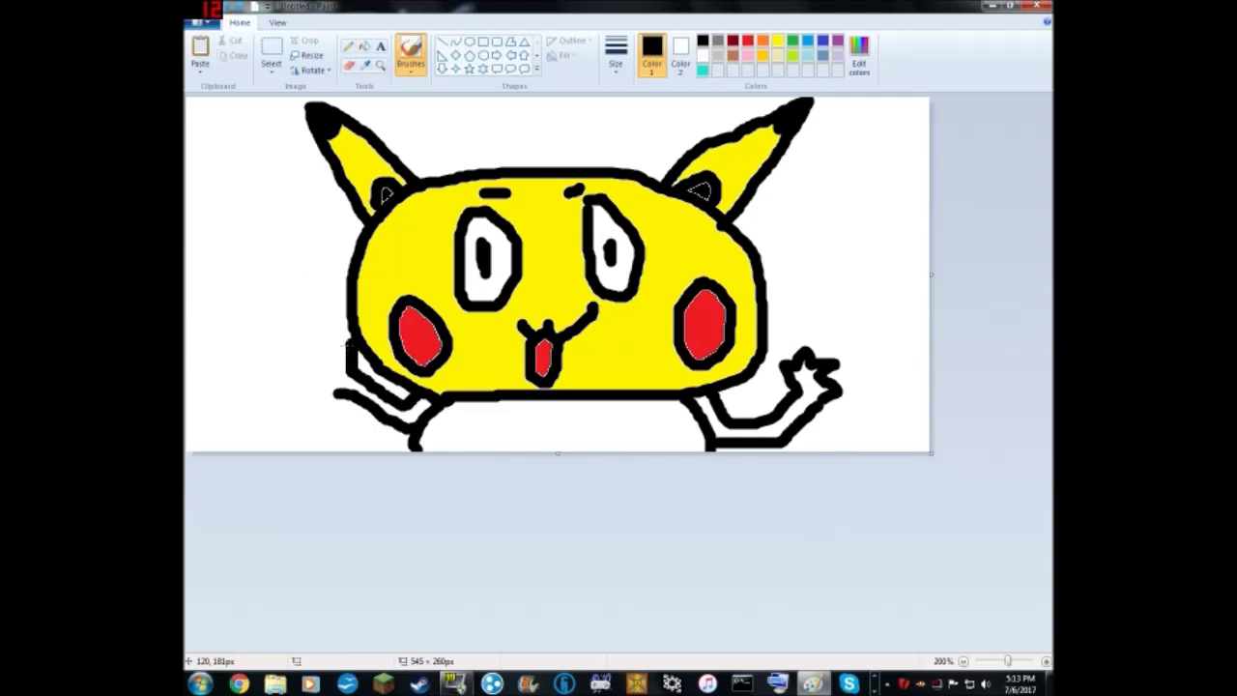
{"action": "mouse_move", "coordinate": [322, 333]}
{"action": "left_mouse_down"}
{"action": "mouse_move", "coordinate": [295, 382]}
{"action": "mouse_move", "coordinate": [338, 387]}
{"action": "left_mouse_up"}
Fill the body, both arms and the hands with yellow.
{"action": "left_click", "coordinate": [778, 40]}
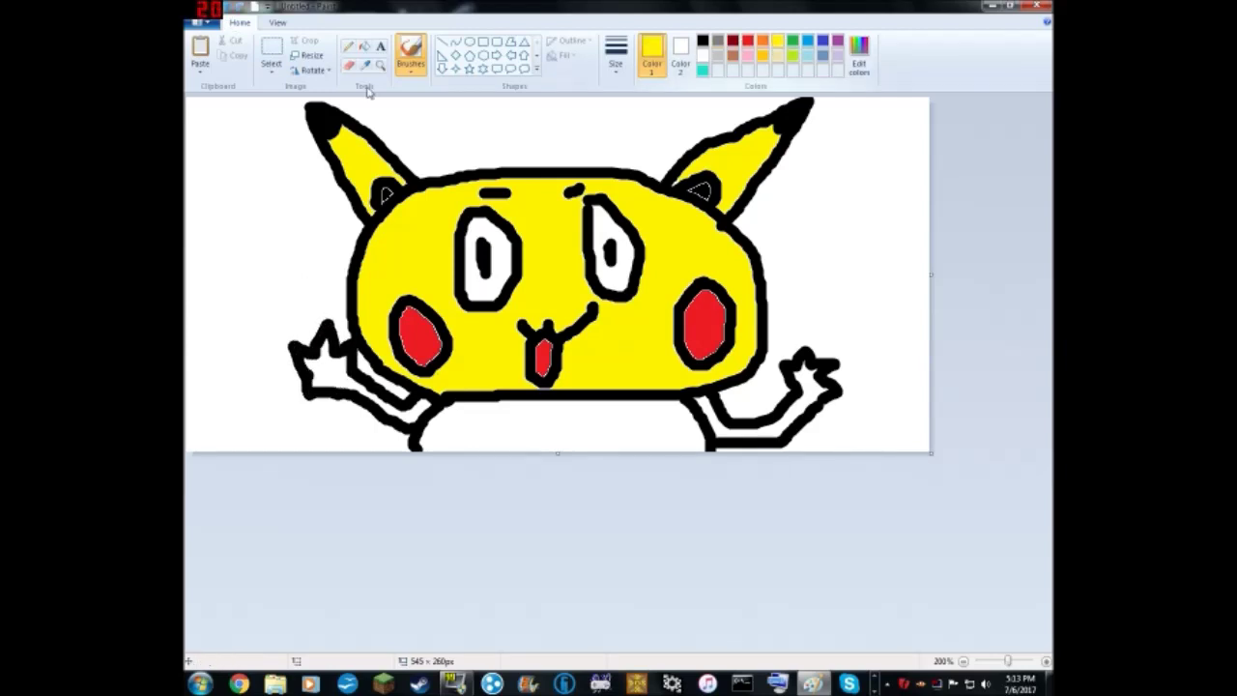
{"action": "left_click", "coordinate": [364, 45]}
{"action": "left_click", "coordinate": [331, 378]}
{"action": "left_click", "coordinate": [591, 422]}
{"action": "left_click", "coordinate": [815, 385]}
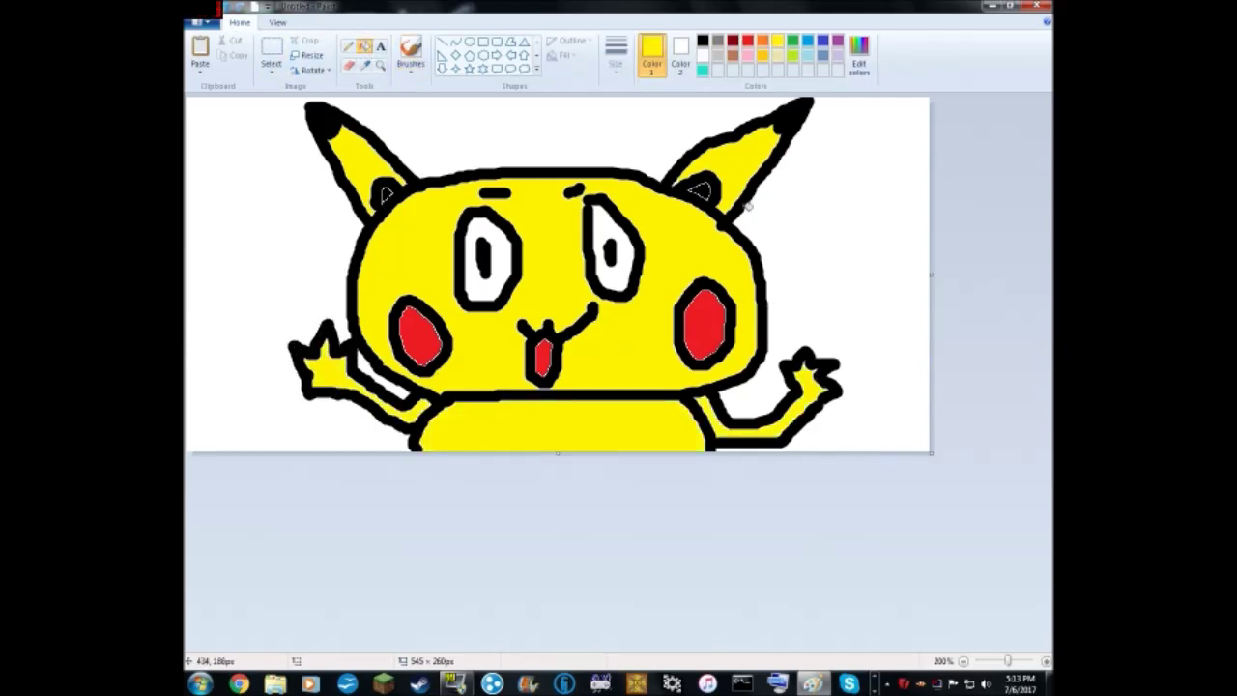
Try to hand-letter the beginning of the name Pikachu in yellow beside the head.
{"action": "left_click", "coordinate": [410, 53]}
{"action": "left_click_drag", "start_coordinate": [794, 279], "coordinate": [798, 232]}
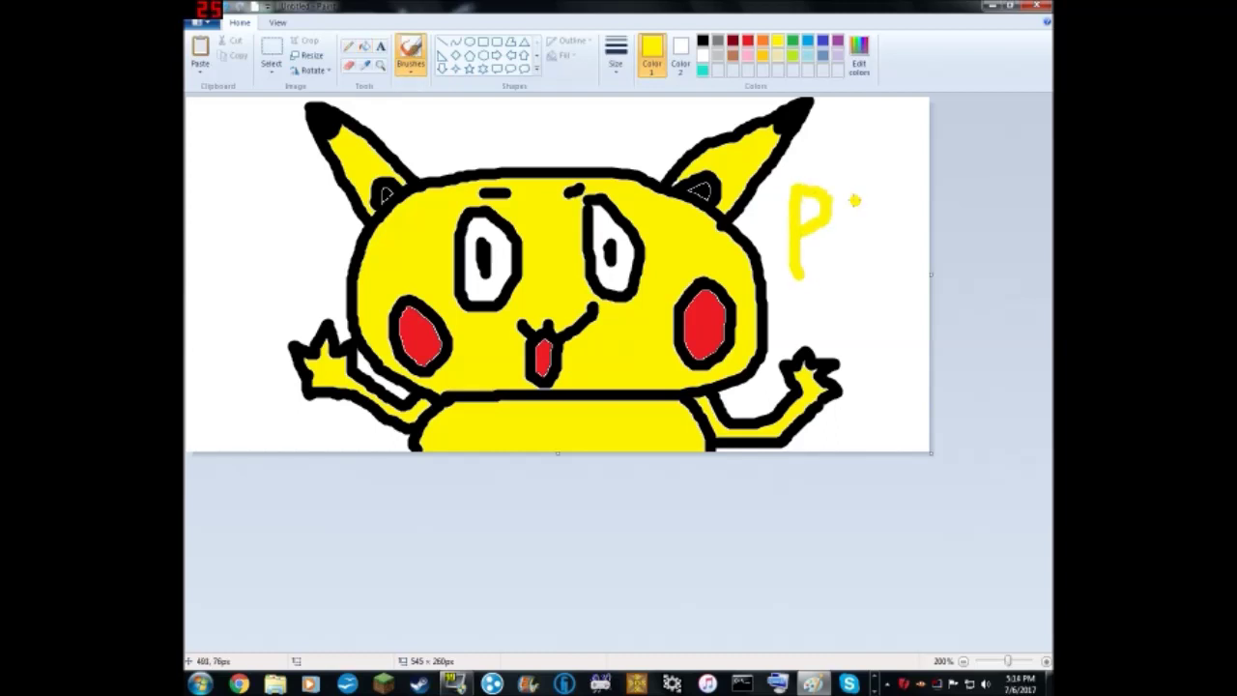
{"action": "left_click_drag", "start_coordinate": [859, 199], "coordinate": [858, 272]}
{"action": "left_click_drag", "start_coordinate": [833, 198], "coordinate": [873, 196]}
{"action": "key", "text": "ctrl+z"}
{"action": "key", "text": "ctrl+z"}
{"action": "left_click_drag", "start_coordinate": [780, 226], "coordinate": [778, 284]}
{"action": "left_click_drag", "start_coordinate": [779, 191], "coordinate": [781, 236]}
{"action": "key", "text": "ctrl+z"}
{"action": "key", "text": "ctrl+z"}
Hand-letter the name Pikachu in yellow beside the head, with "PikA" on the first line and "ch" beginning the second.
{"action": "mouse_move", "coordinate": [773, 286]}
{"action": "left_mouse_down"}
{"action": "mouse_move", "coordinate": [781, 224]}
{"action": "mouse_move", "coordinate": [829, 281]}
{"action": "left_mouse_up"}
{"action": "left_click_drag", "start_coordinate": [825, 207], "coordinate": [829, 220]}
{"action": "left_click_drag", "start_coordinate": [848, 179], "coordinate": [851, 285]}
{"action": "left_click_drag", "start_coordinate": [882, 203], "coordinate": [881, 280]}
{"action": "mouse_move", "coordinate": [887, 259]}
{"action": "left_mouse_down"}
{"action": "mouse_move", "coordinate": [901, 218]}
{"action": "mouse_move", "coordinate": [925, 257]}
{"action": "left_mouse_up"}
{"action": "left_click_drag", "start_coordinate": [897, 242], "coordinate": [918, 232]}
{"action": "left_click_drag", "start_coordinate": [814, 305], "coordinate": [814, 329]}
{"action": "left_click_drag", "start_coordinate": [824, 286], "coordinate": [823, 333]}
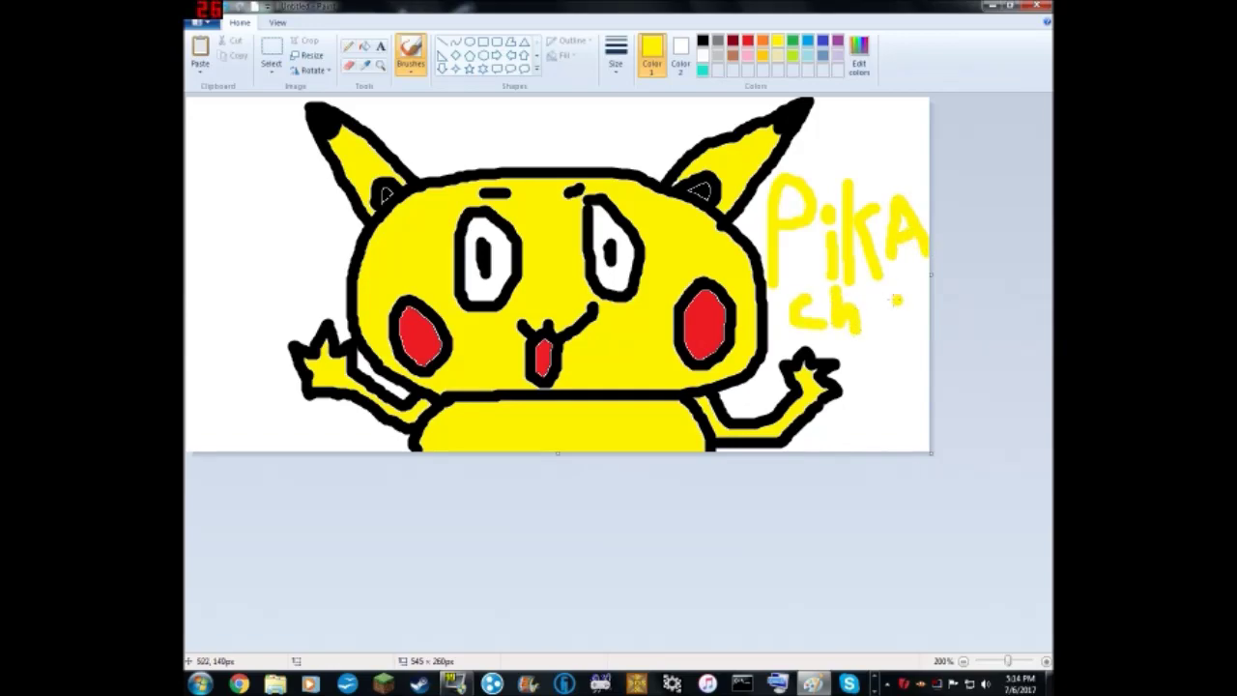